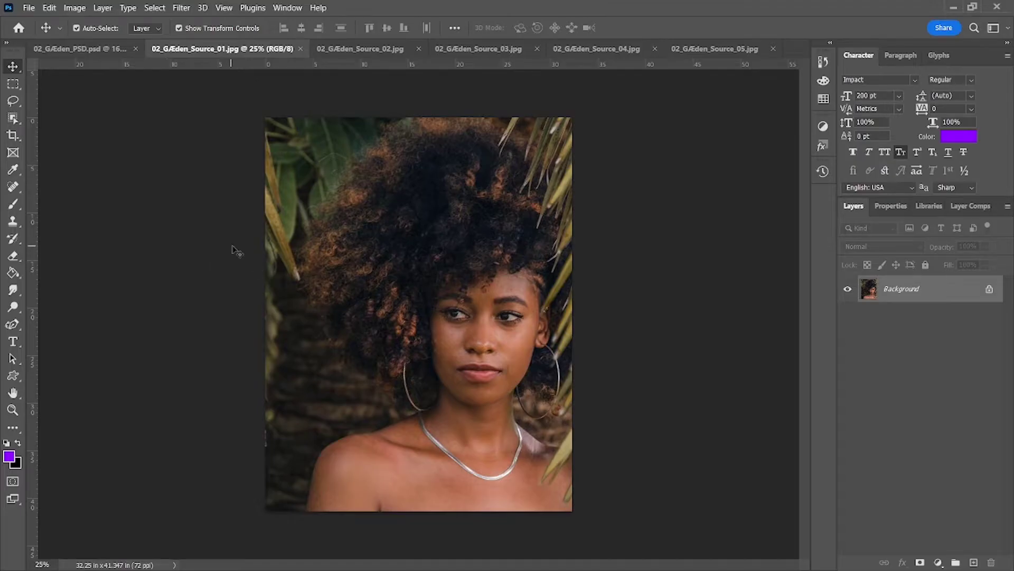
Box the woman with Object Selection and add the rest of her hair.
click(13, 118)
drag(342, 187, 532, 502)
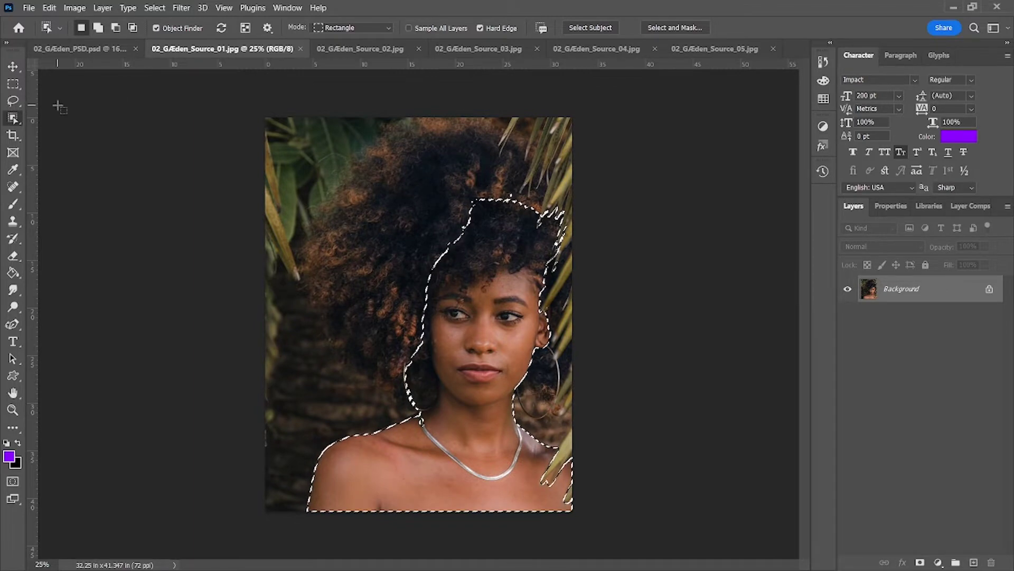
shift+click(348, 253)
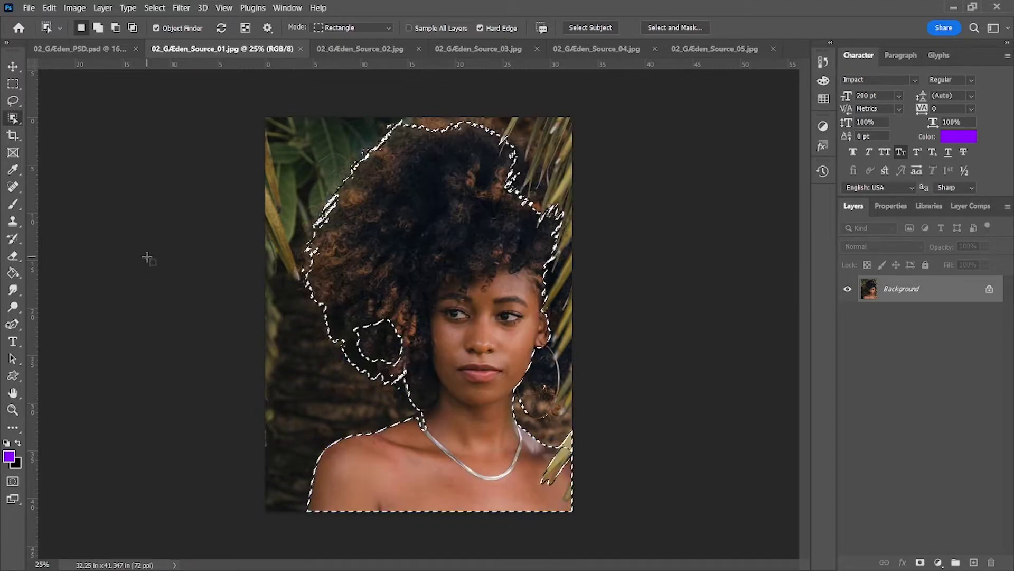
Lasso the top of the hair into the selection.
key(l)
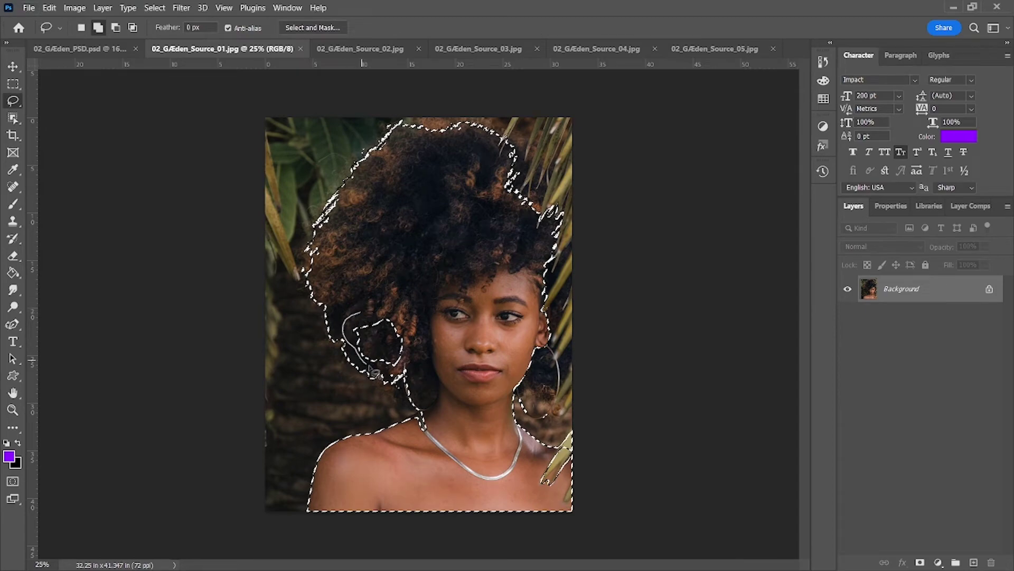
scroll(423, 141, up, 3)
scroll(423, 142, up, 2)
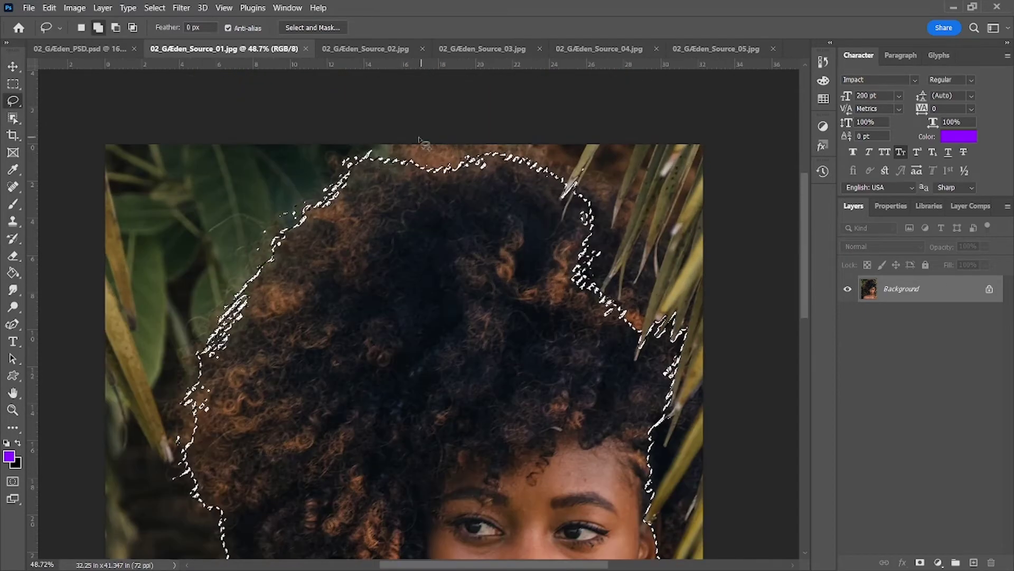
drag(408, 168, 559, 194)
drag(586, 161, 589, 159)
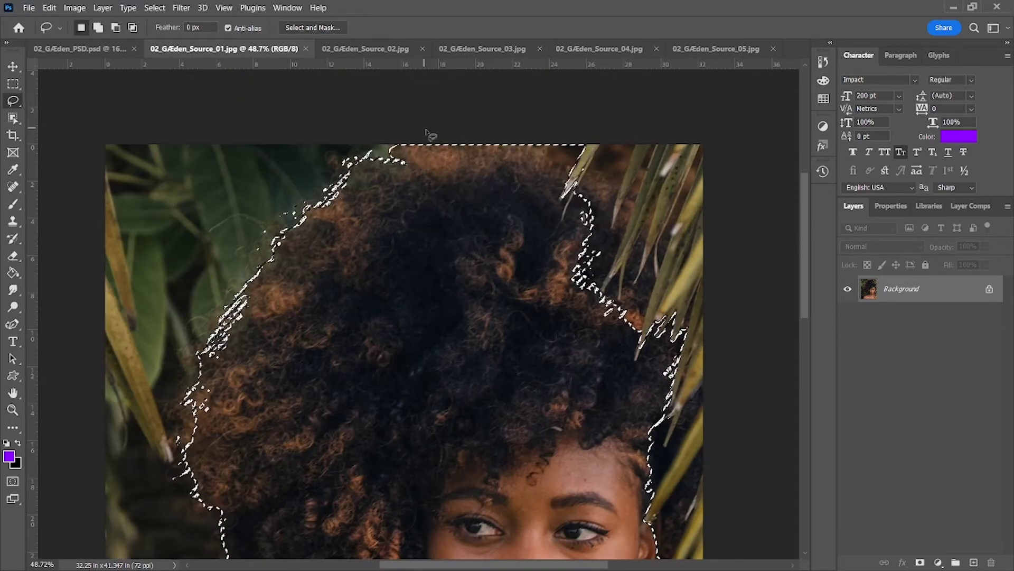
scroll(597, 211, down, 3)
scroll(602, 238, down, 2)
scroll(610, 268, up, 1)
scroll(610, 268, up, 1)
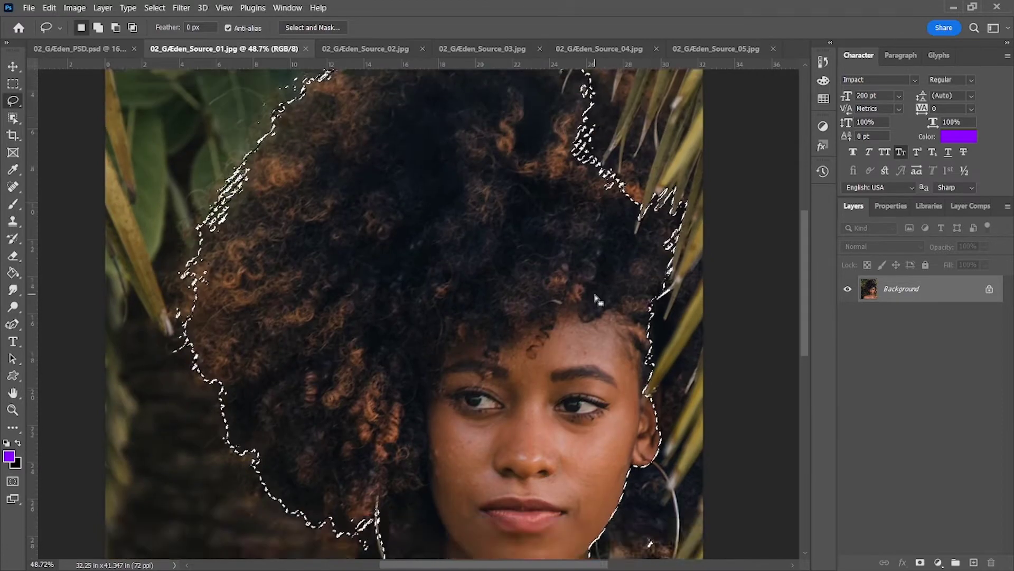
scroll(634, 296, up, 2)
Subtract the palm leaves at the top-right from the selection.
key(alt)
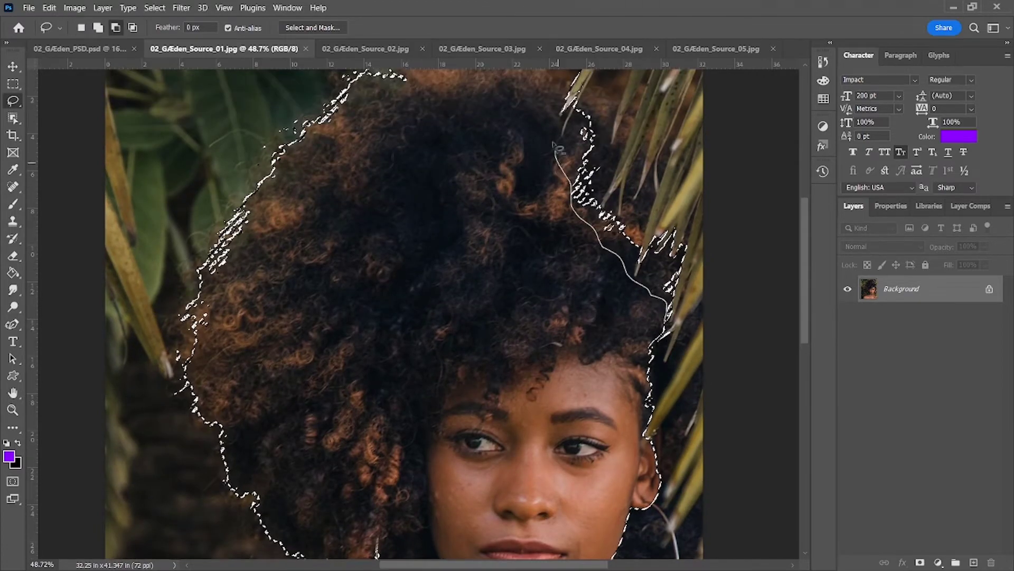
drag(556, 149, 581, 95)
scroll(554, 227, down, 2)
scroll(528, 317, down, 2)
scroll(367, 397, up, 5)
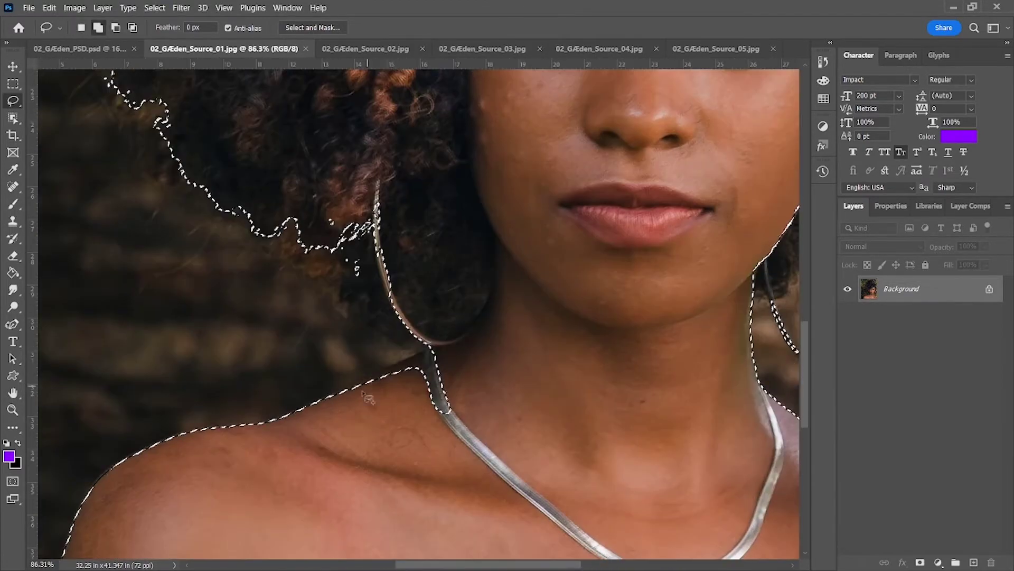
Add the neck, shoulder edge and hair near the neck and earring to the selection.
drag(429, 355, 429, 354)
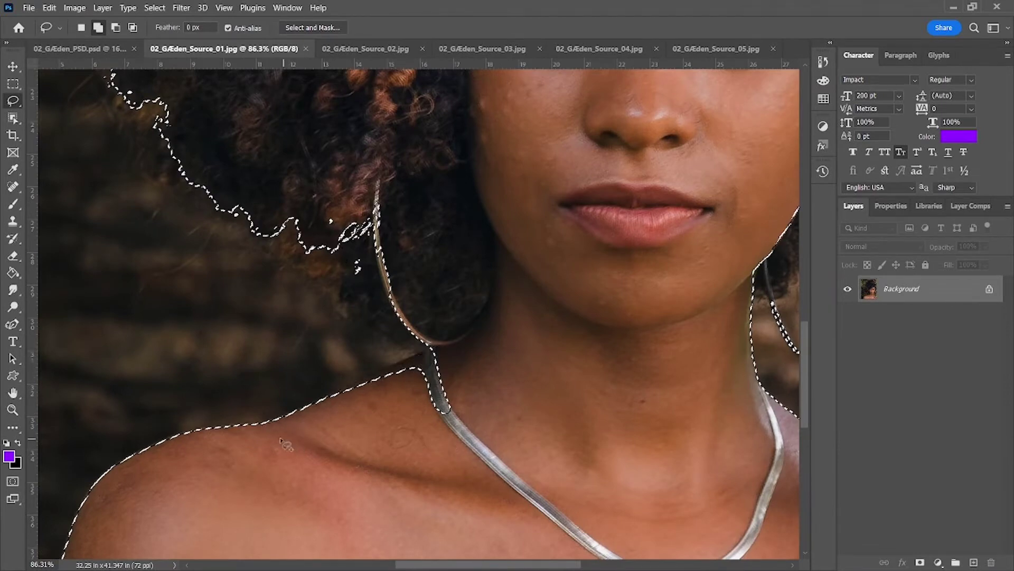
scroll(412, 402, down, 2)
scroll(399, 447, down, 1)
scroll(399, 447, up, 5)
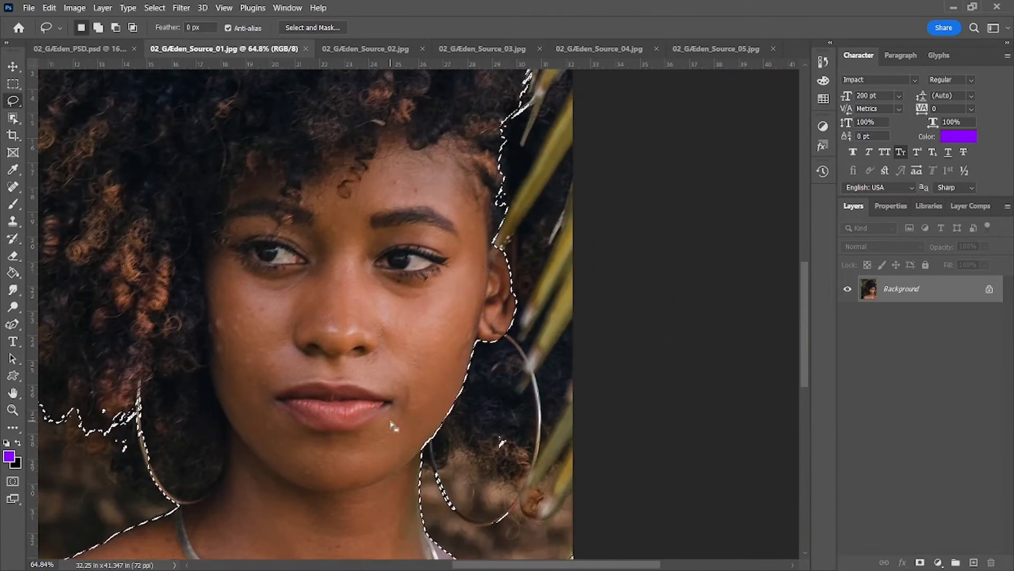
drag(423, 468, 466, 453)
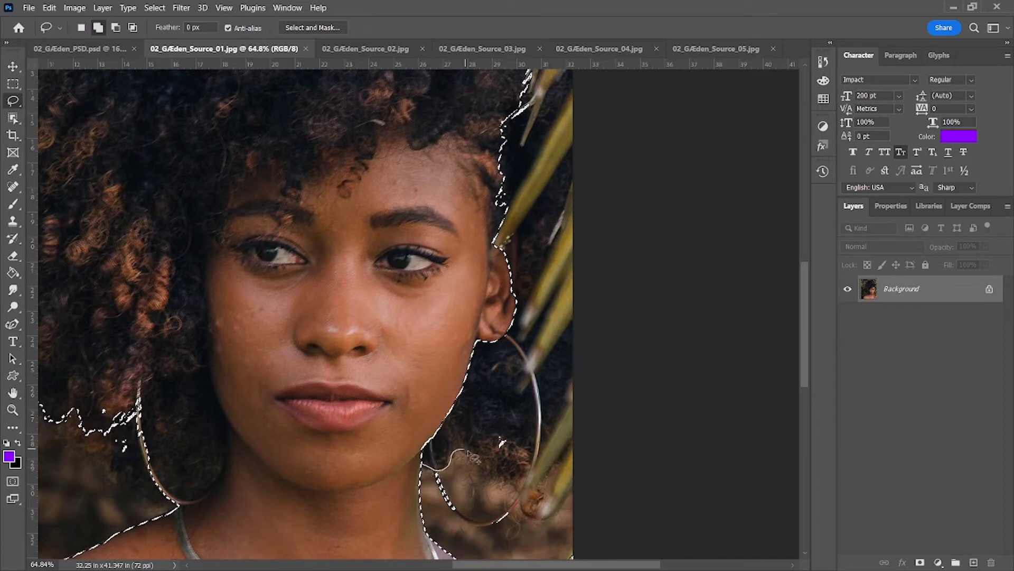
drag(525, 370, 423, 465)
scroll(386, 453, down, 5)
scroll(353, 361, up, 5)
Lasso the hoop earring's lower edge into the selection.
drag(354, 360, 360, 353)
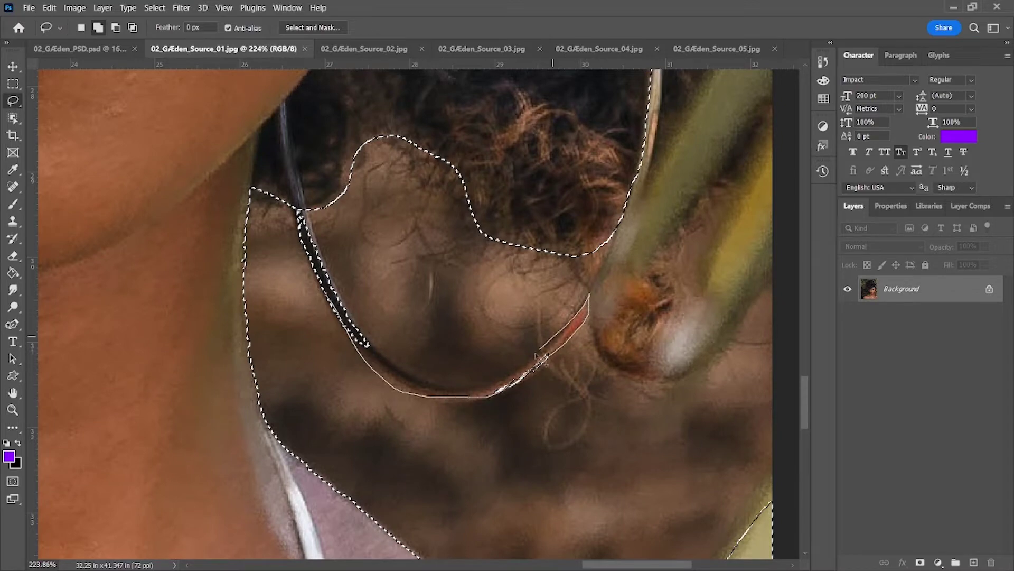
mouse_move(418, 385)
mouse_down()
mouse_move(394, 383)
mouse_move(399, 395)
mouse_up()
scroll(540, 213, up, 1)
scroll(540, 213, up, 5)
scroll(540, 213, up, 2)
scroll(540, 213, down, 5)
scroll(370, 264, up, 3)
click(13, 117)
key(shift+w)
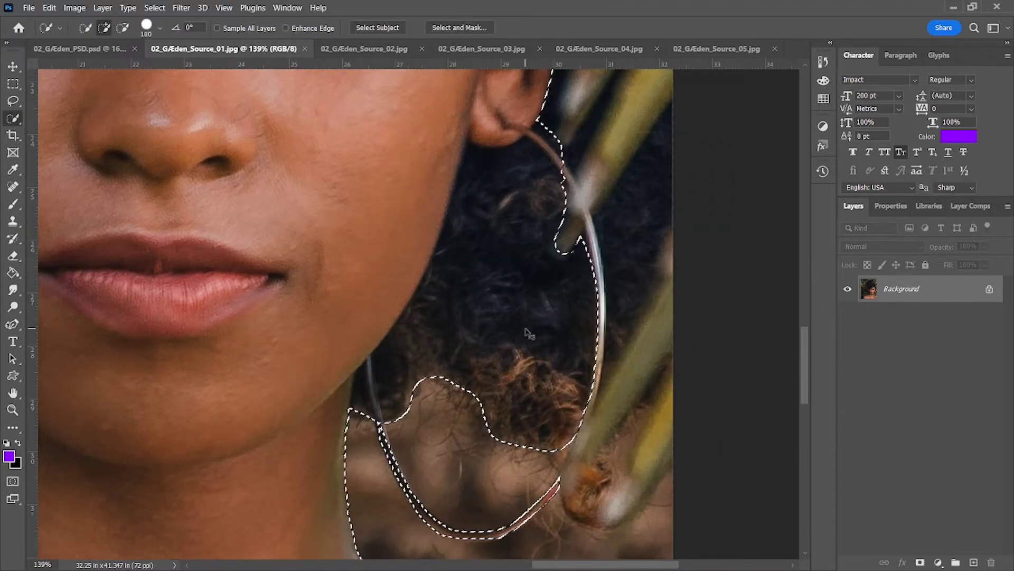
Paint the hair beside the earring in with a size-10 Quick Selection brush, undoing a stray addition.
key(bracketleft)
key(bracketleft)
key(bracketleft)
click(385, 420)
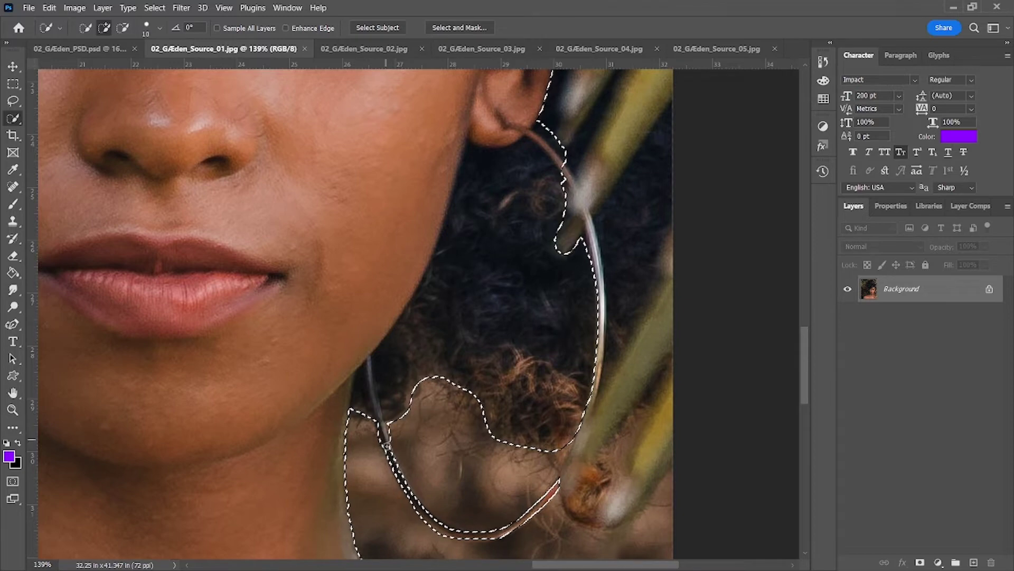
drag(550, 157, 487, 466)
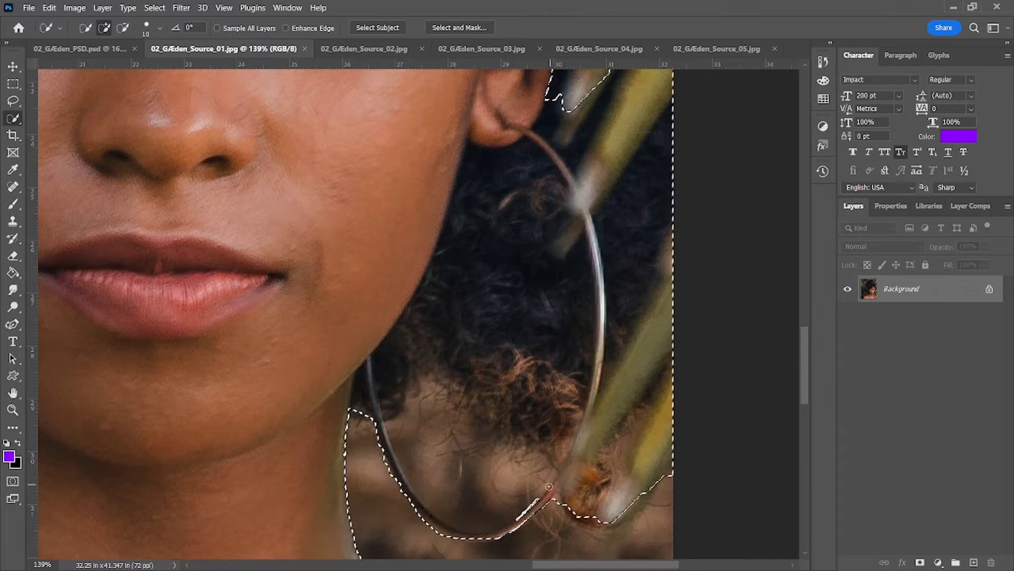
scroll(487, 466, down, 5)
drag(380, 299, 439, 418)
key(ctrl+z)
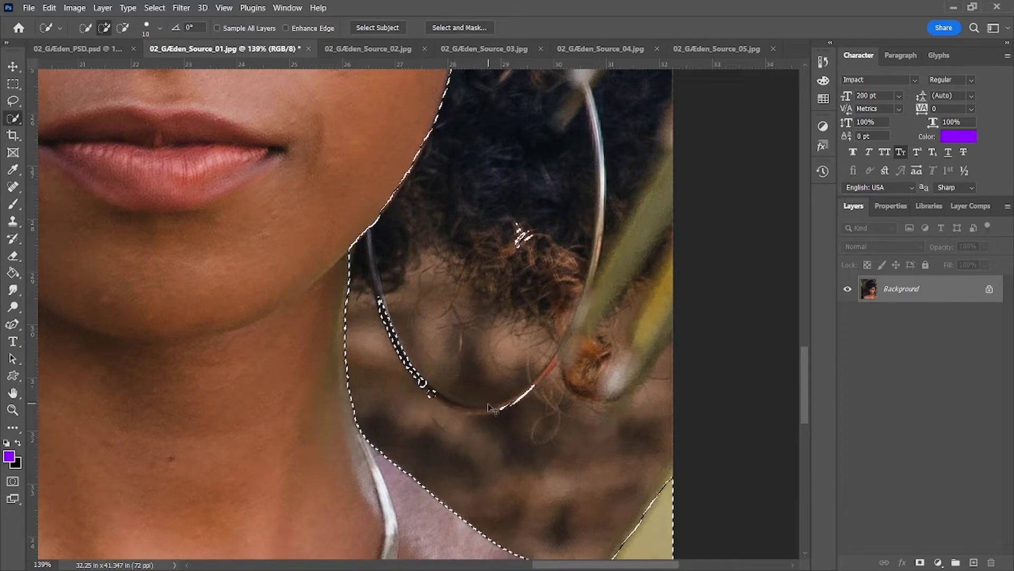
scroll(482, 360, up, 4)
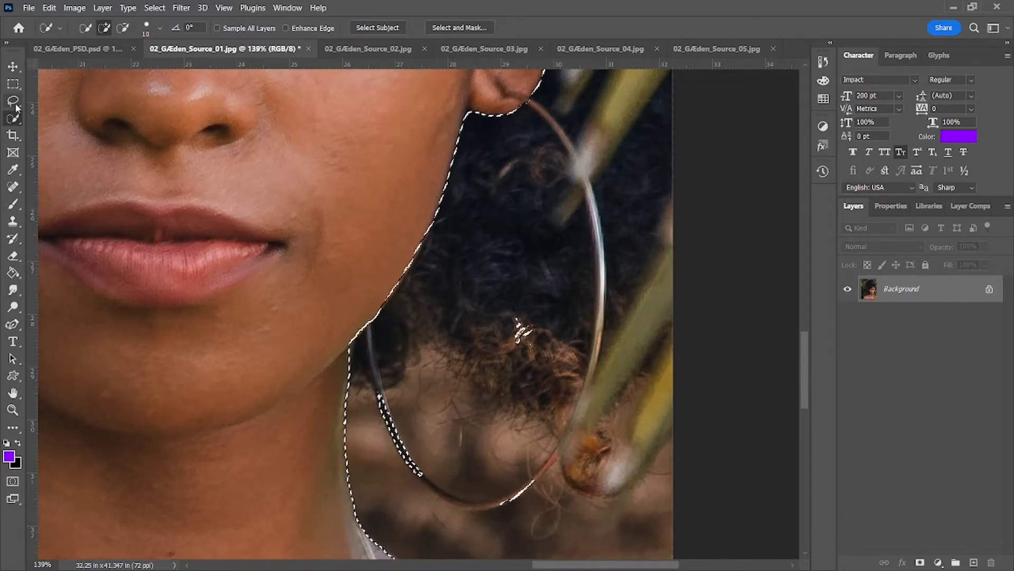
Refine the jaw and earring area with Object Selection and Lasso passes.
key(shift+w)
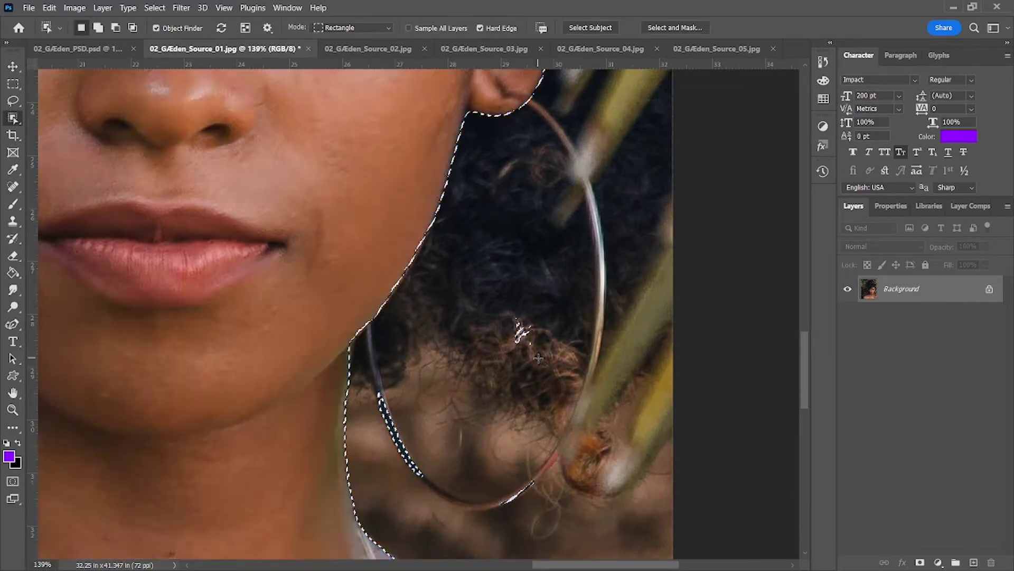
drag(550, 159, 341, 382)
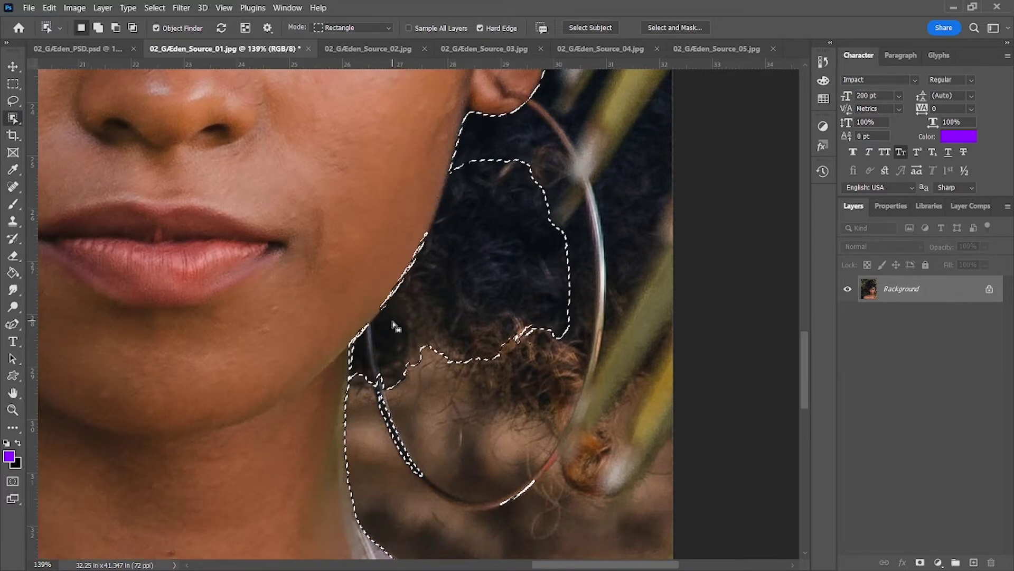
scroll(497, 301, up, 3)
key(l)
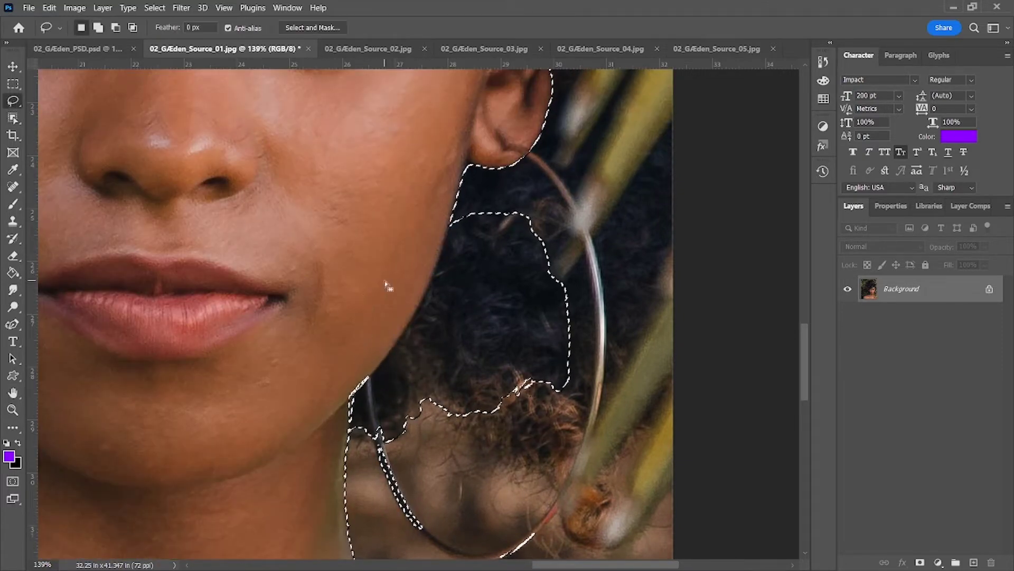
scroll(387, 283, up, 4)
mouse_move(531, 226)
mouse_down()
mouse_move(576, 296)
mouse_move(333, 342)
mouse_move(346, 356)
mouse_up()
scroll(465, 311, down, 5)
scroll(238, 264, up, 1)
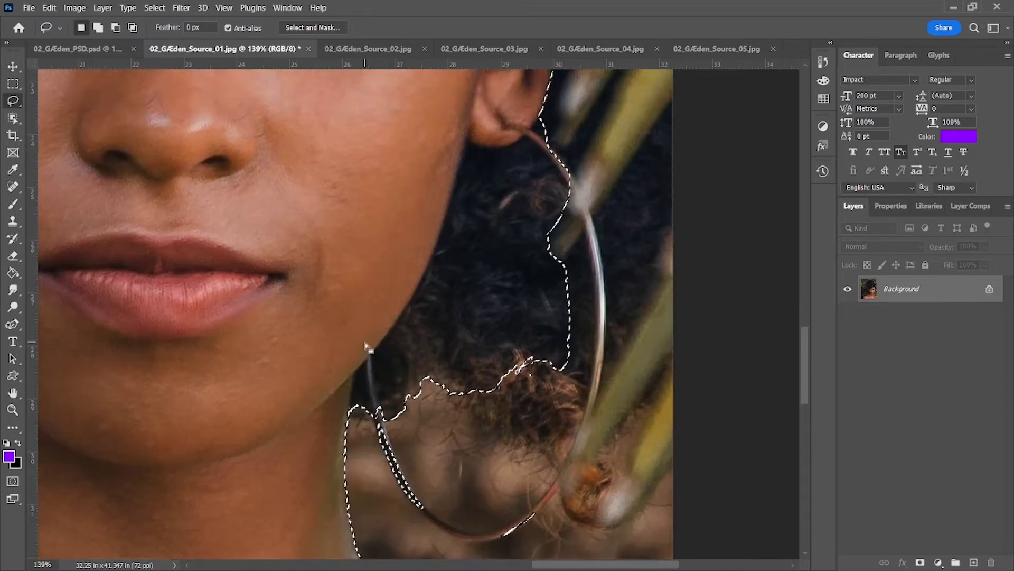
Fit the image in view, undo a lasso addition by the leaf stalk, and enter Select and Mask.
key(ctrl+0)
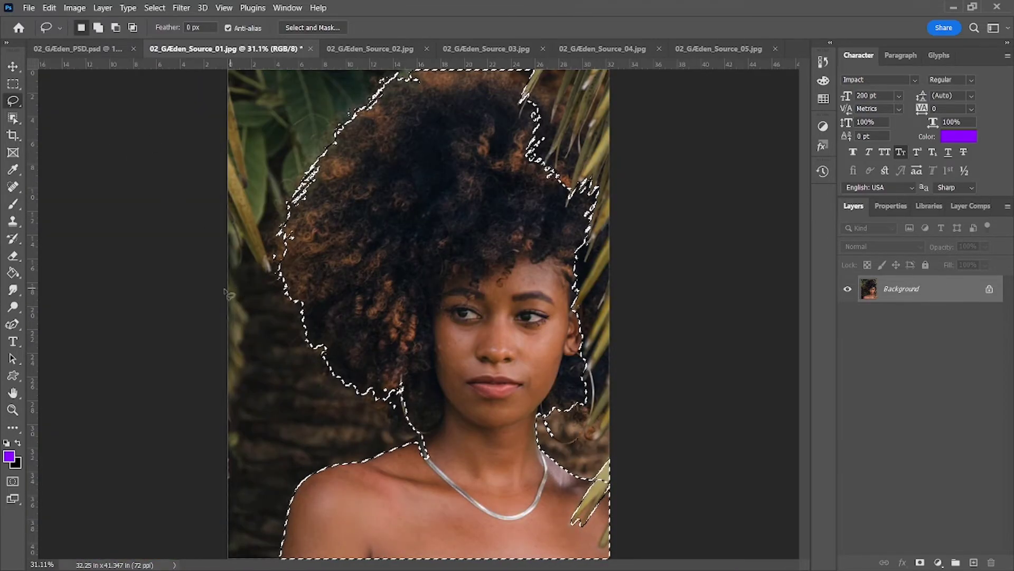
scroll(255, 221, up, 5)
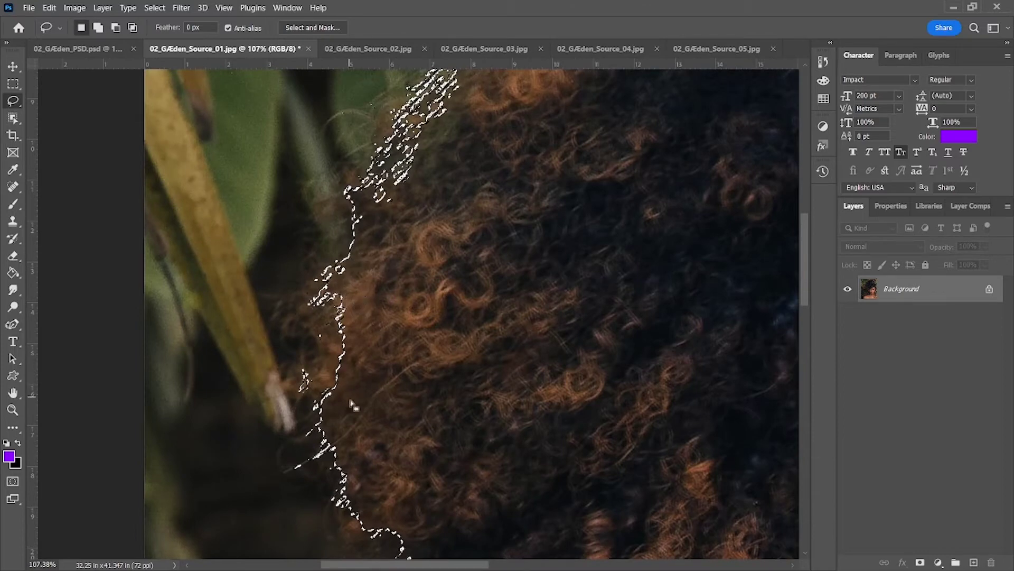
drag(320, 414, 343, 346)
key(ctrl+z)
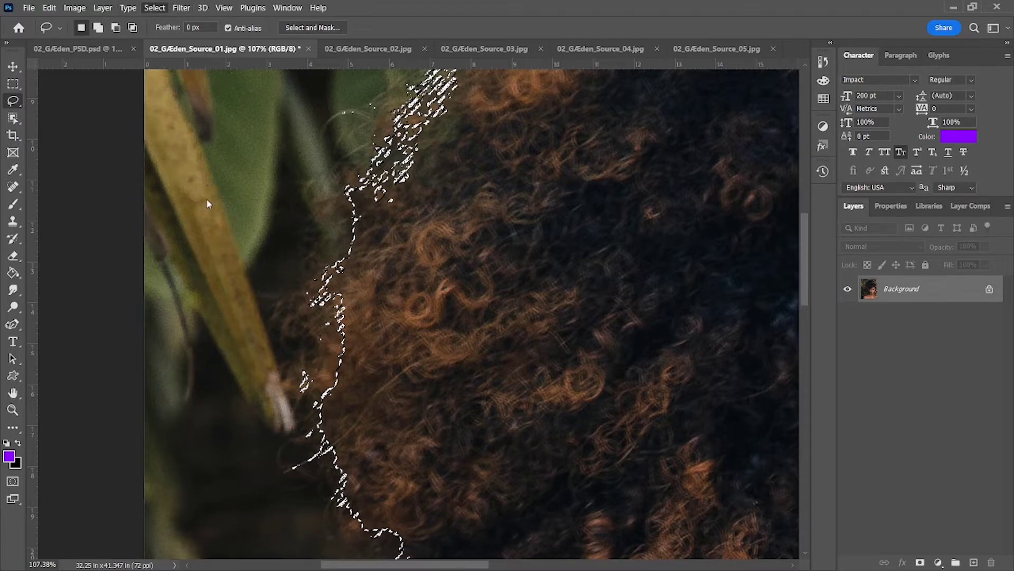
click(332, 27)
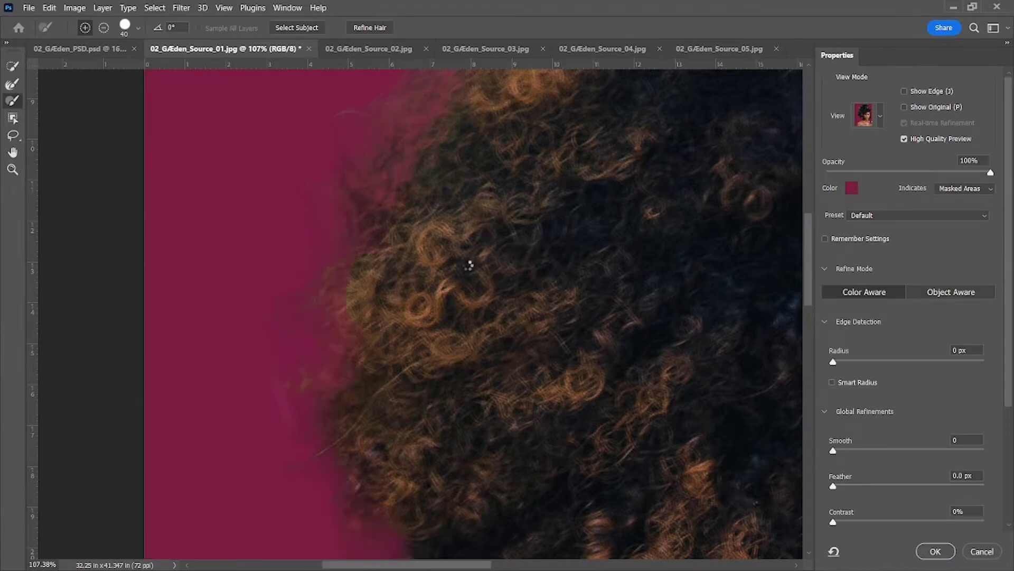
Run the Refine Edge Brush along the upper-left and right hair edges.
key(ctrl+0)
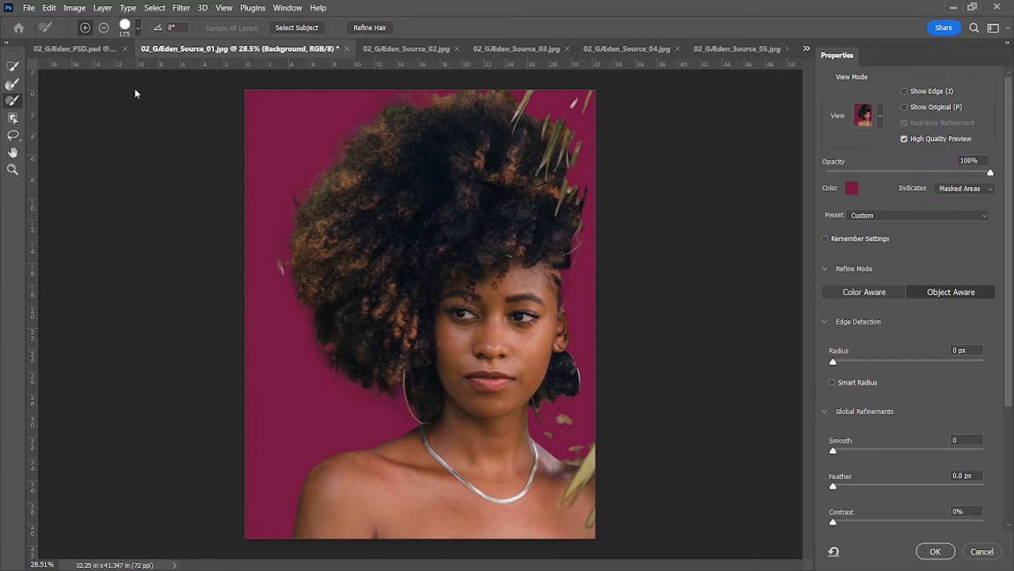
drag(376, 106, 384, 129)
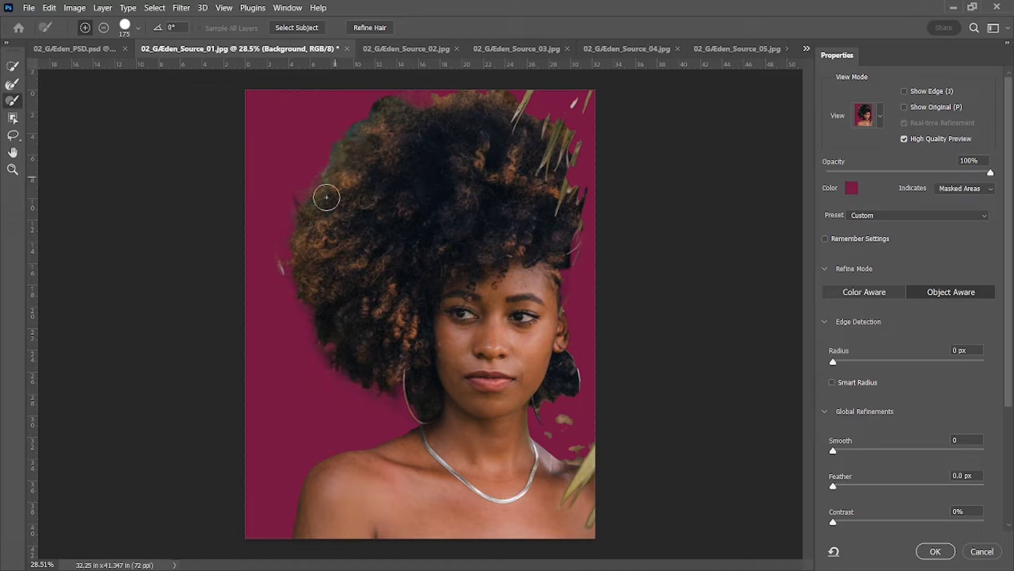
drag(554, 287, 560, 242)
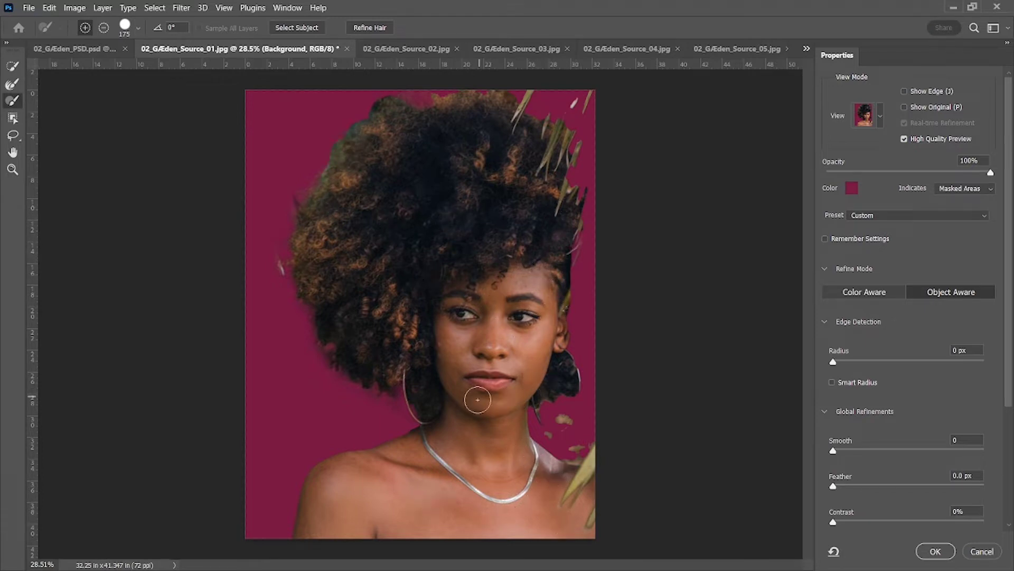
Brush out stray patches and fragments around the curls and earring, then widen the Radius.
key(b)
drag(308, 303, 290, 288)
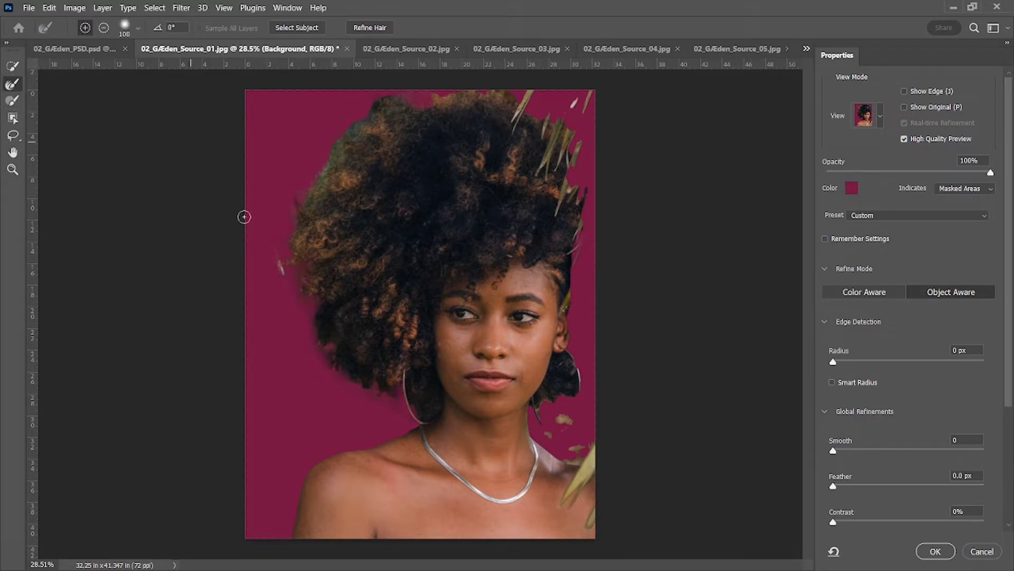
mouse_move(371, 378)
mouse_down()
mouse_move(356, 335)
mouse_move(319, 317)
mouse_move(280, 258)
mouse_move(318, 201)
mouse_up()
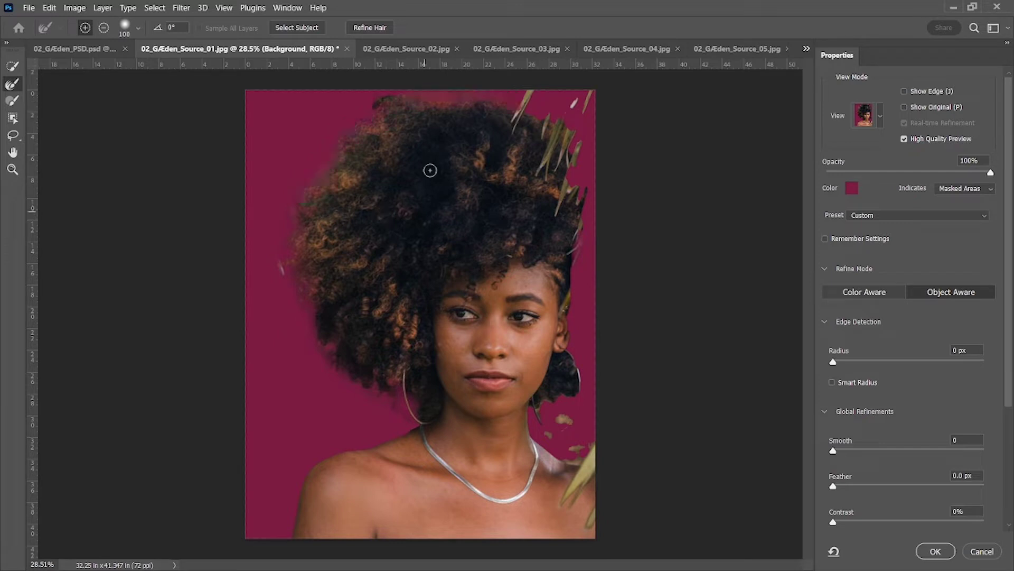
drag(333, 296, 317, 359)
drag(536, 415, 575, 364)
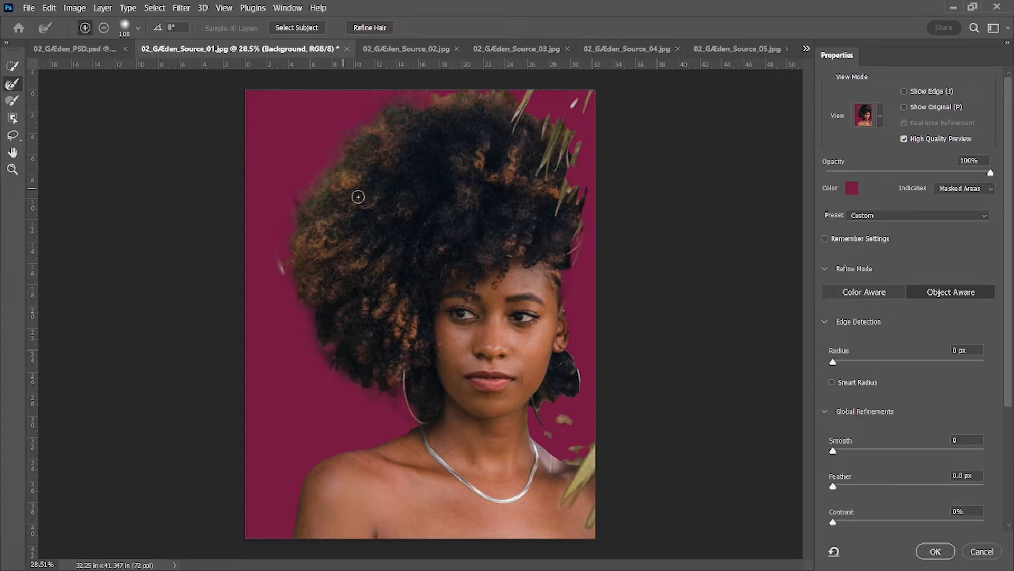
drag(843, 364, 849, 364)
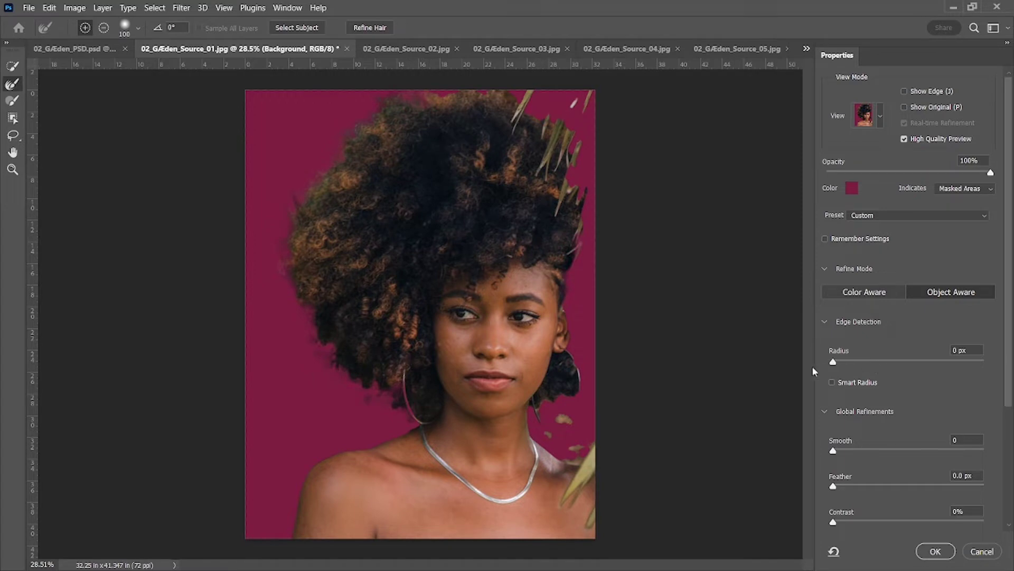
Set Feather 34.9 px, Smooth 50, Radius 0 and Shift Edge about +7%, then apply with OK.
scroll(902, 419, down, 5)
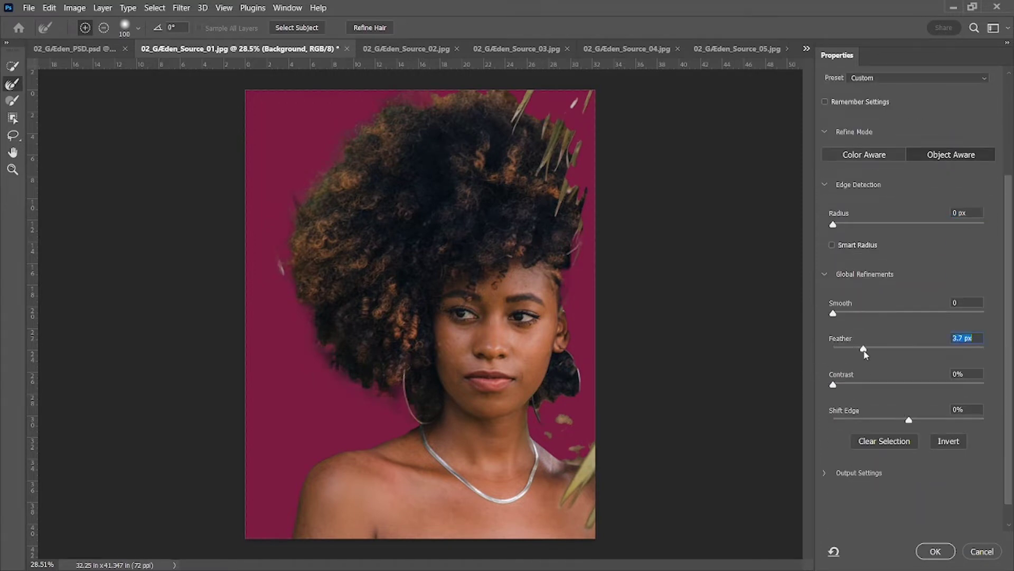
drag(866, 350, 916, 352)
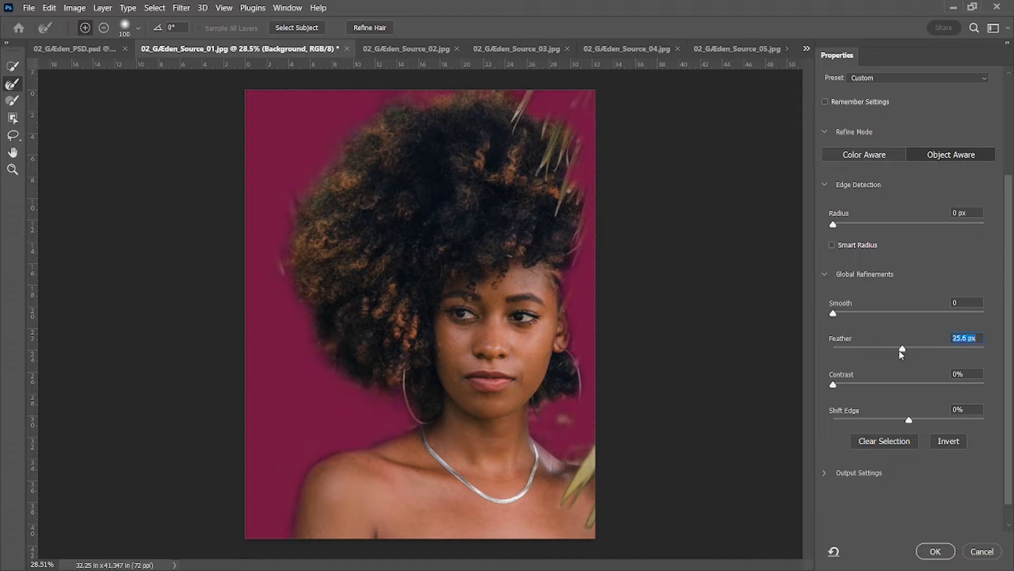
drag(833, 313, 855, 315)
drag(848, 232, 833, 224)
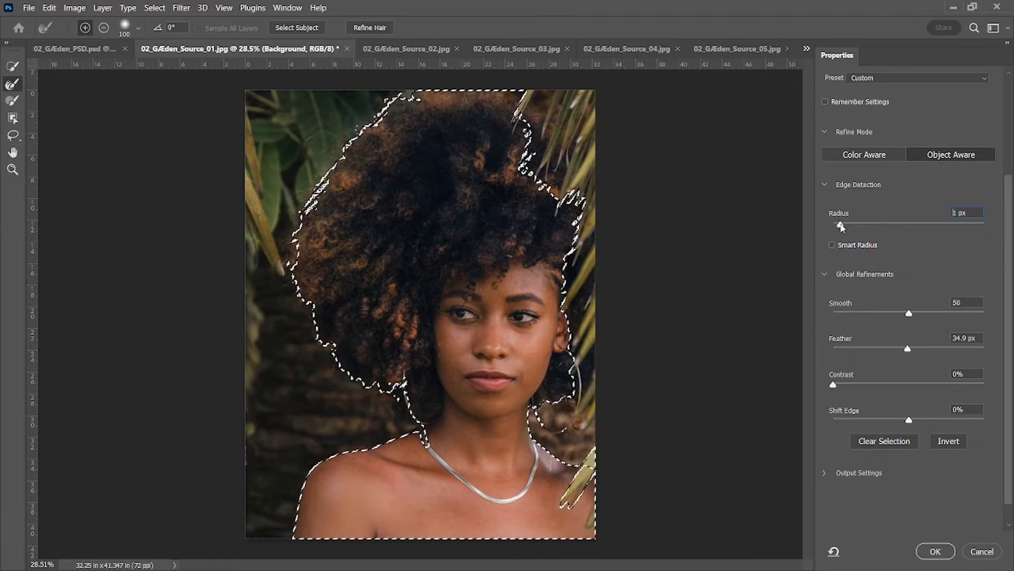
drag(909, 419, 913, 421)
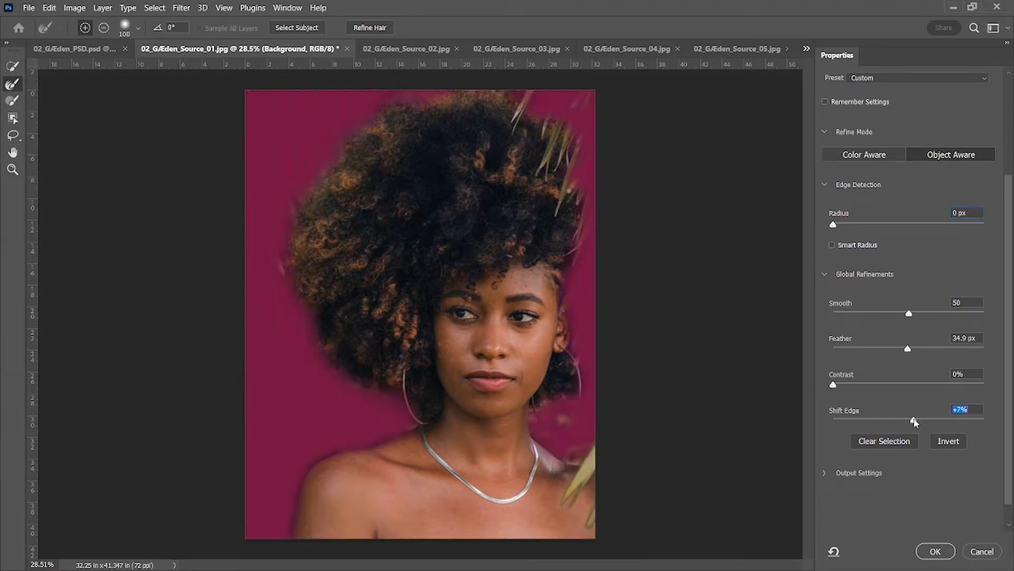
click(935, 551)
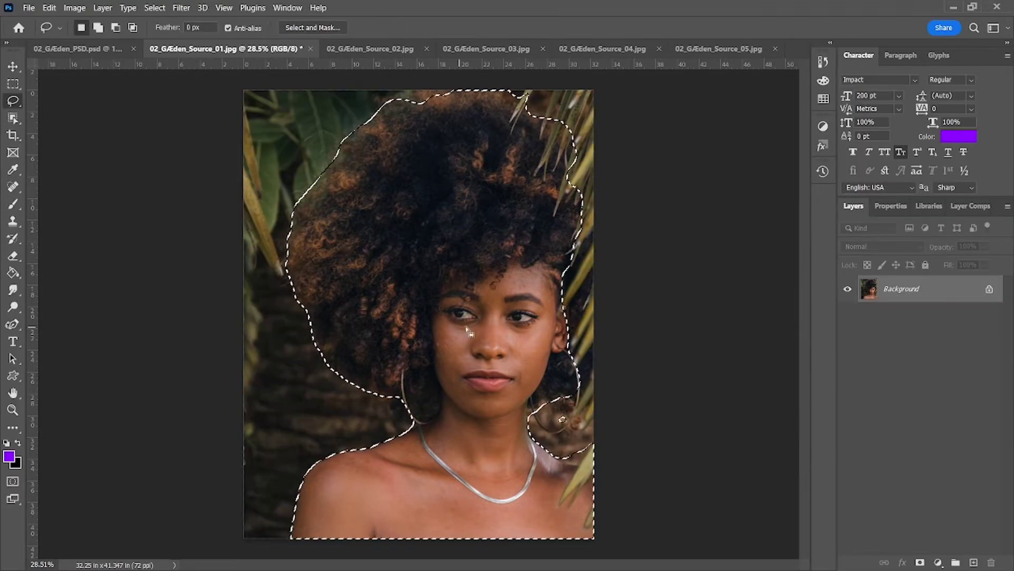
Move the selected woman into the poster and enlarge her to fill its height.
key(v)
mouse_move(504, 313)
mouse_down()
mouse_move(444, 363)
mouse_move(483, 399)
mouse_up()
key(ctrl+t)
mouse_move(373, 272)
mouse_down()
mouse_move(307, 89)
mouse_move(272, 42)
mouse_up()
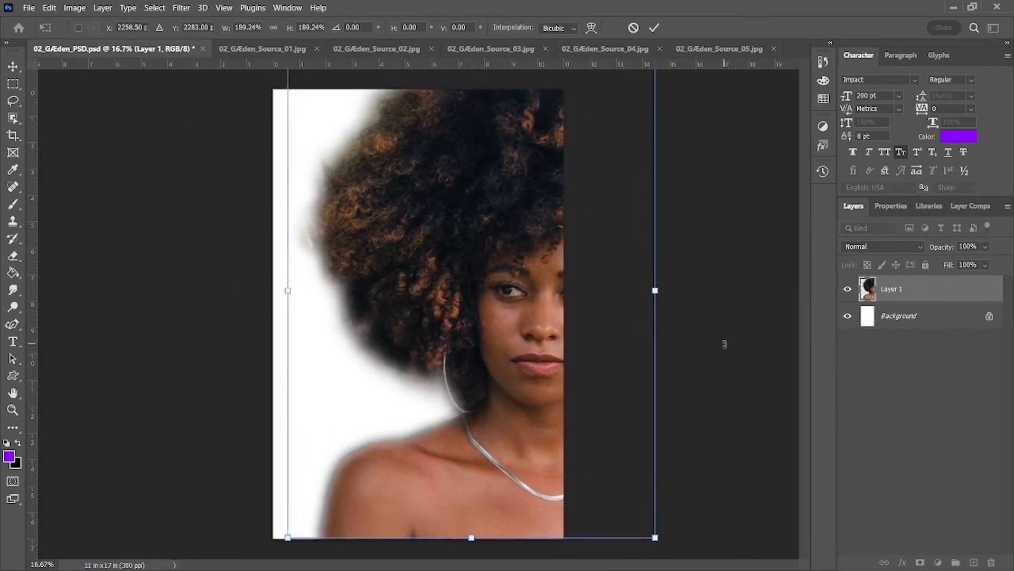
key(shift+Left)
key(shift+Left)
key(shift+Left)
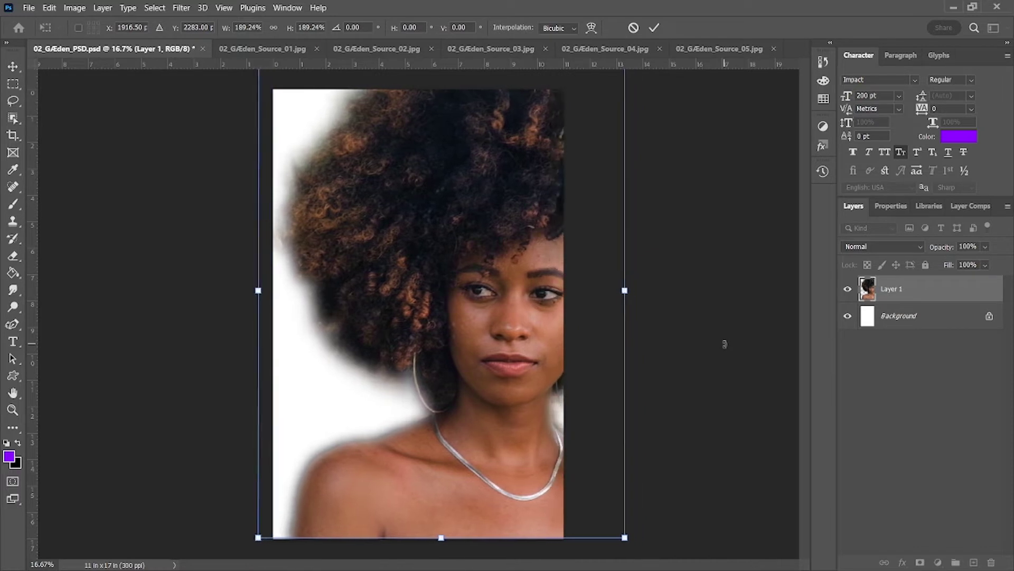
drag(496, 289, 503, 289)
key(Return)
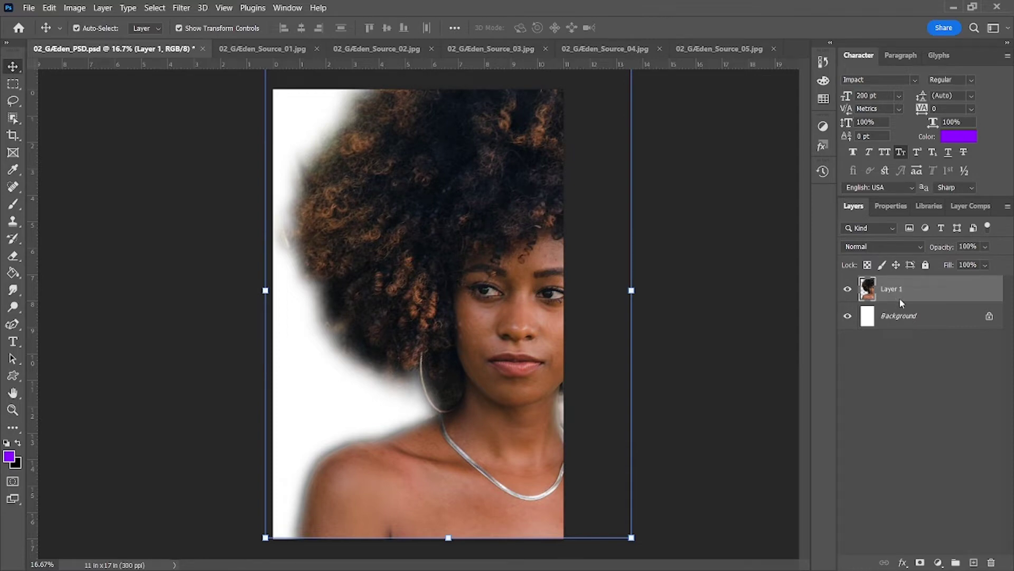
Give the woman's layer a descriptive name and bring up the Source_02 starfield.
key(ctrl+v)
key(BackSpace)
key(BackSpace)
key(BackSpace)
key(BackSpace)
key(BackSpace)
key(BackSpace)
key(Return)
click(342, 52)
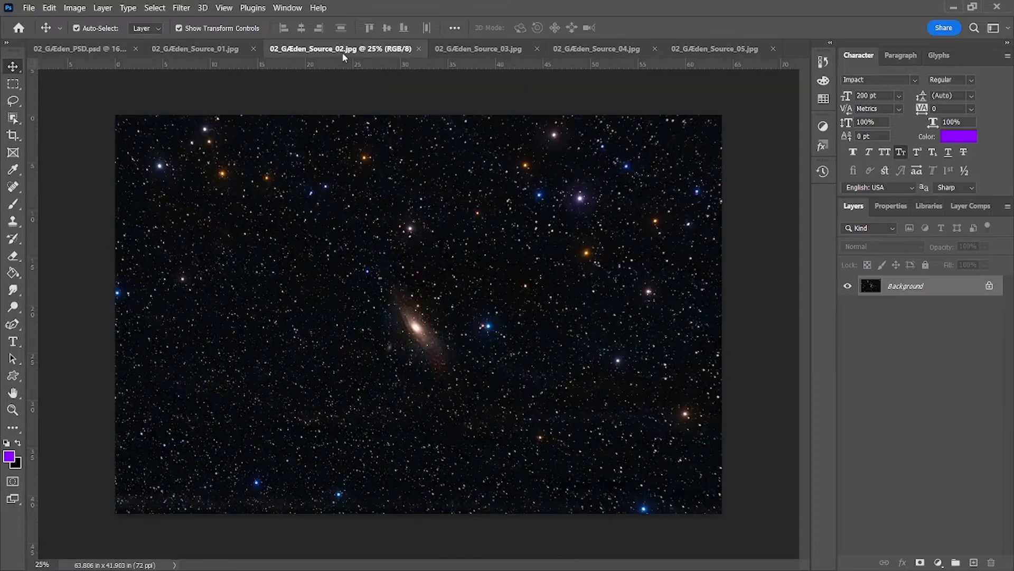
Bring the starfield into the poster, rotated 90° and enlarged over the portrait.
mouse_move(475, 296)
mouse_down()
mouse_move(515, 307)
mouse_move(516, 238)
mouse_up()
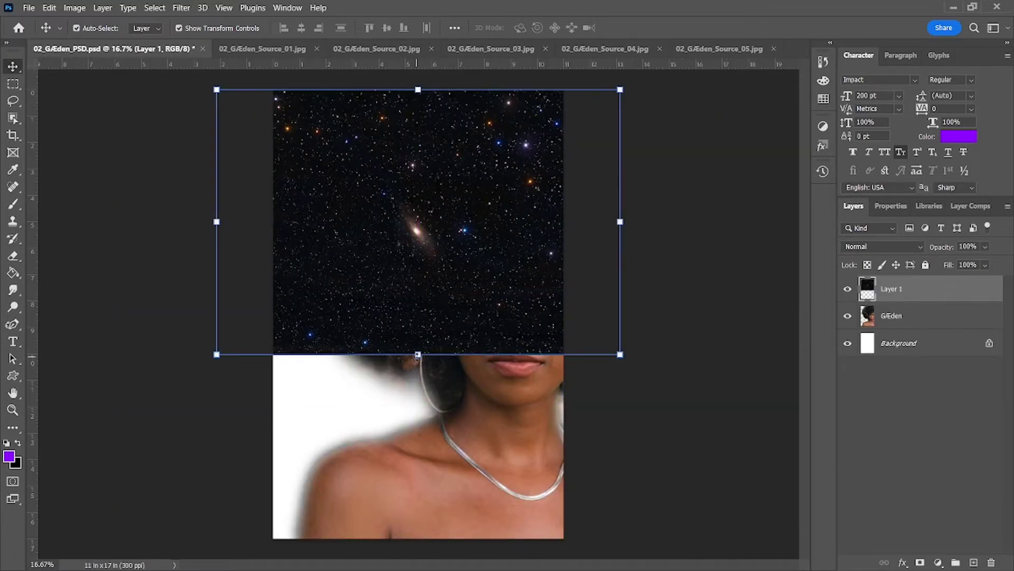
drag(627, 364, 275, 430)
drag(445, 360, 445, 430)
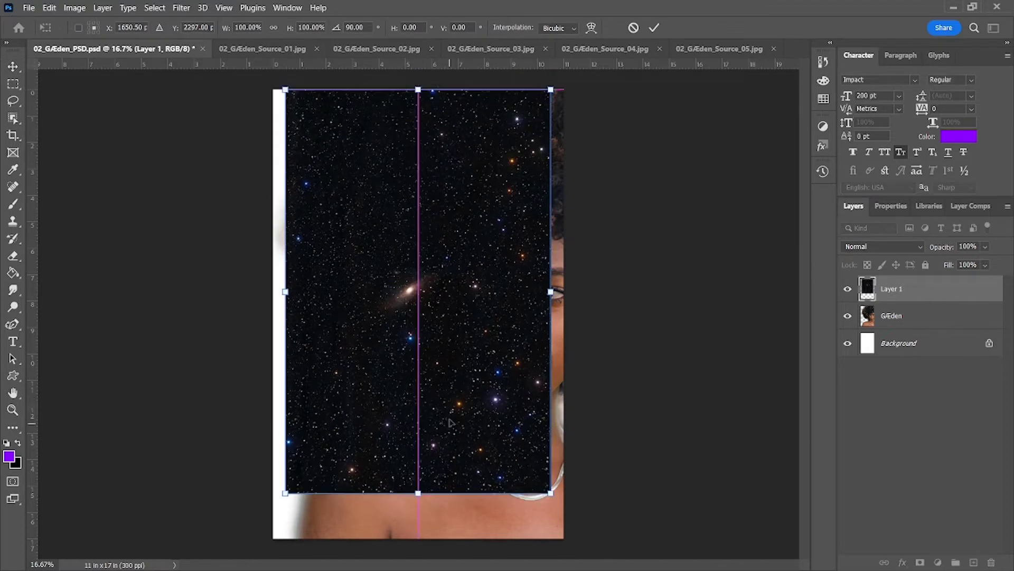
key(Return)
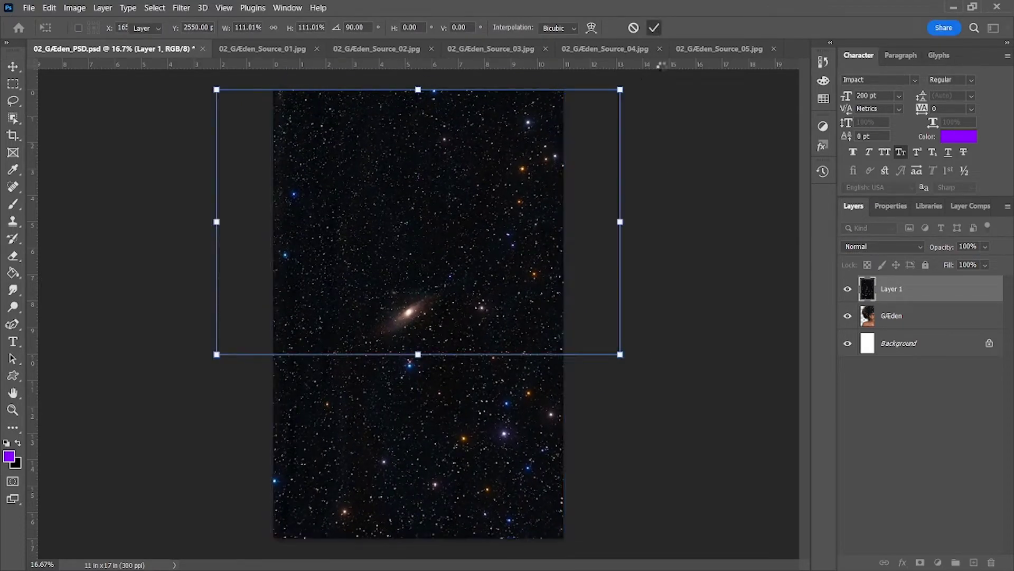
Name the starfield layer Space 01, move it behind the woman, and return to Source_02.
double_click(891, 289)
text(01)
key(Return)
key(ctrl+bracketleft)
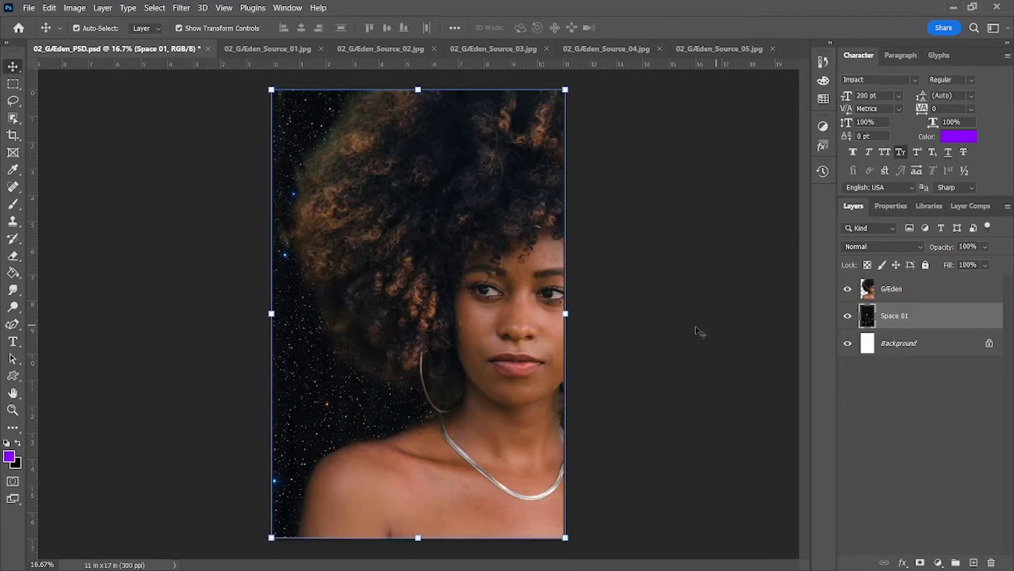
click(486, 52)
click(310, 49)
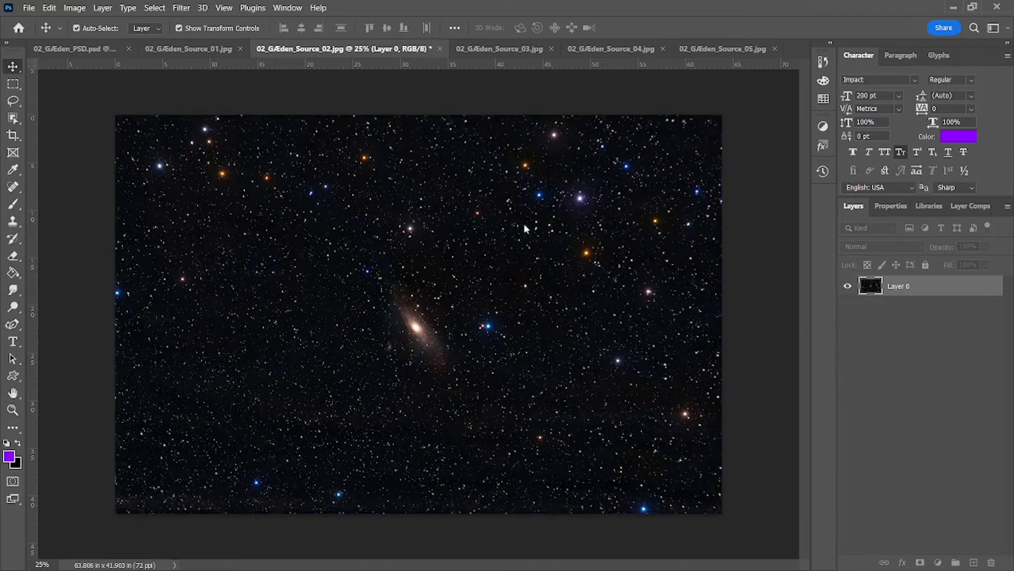
Close Source_02 and Source_01 and place Source_03 rotated and scaled across the poster.
key(ctrl+w)
click(345, 48)
drag(872, 296, 661, 522)
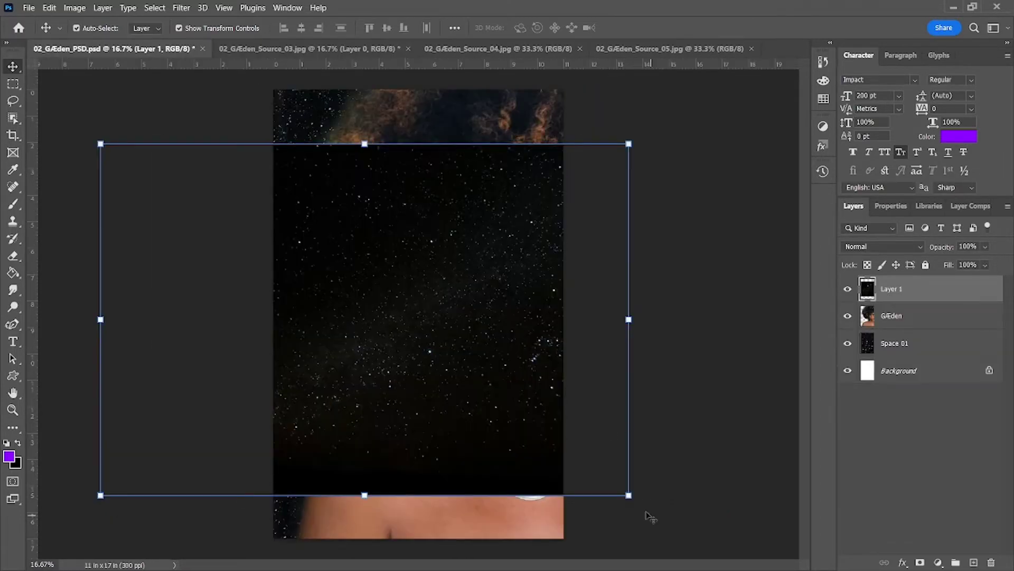
mouse_move(639, 503)
mouse_down()
mouse_move(597, 306)
mouse_move(581, 312)
mouse_up()
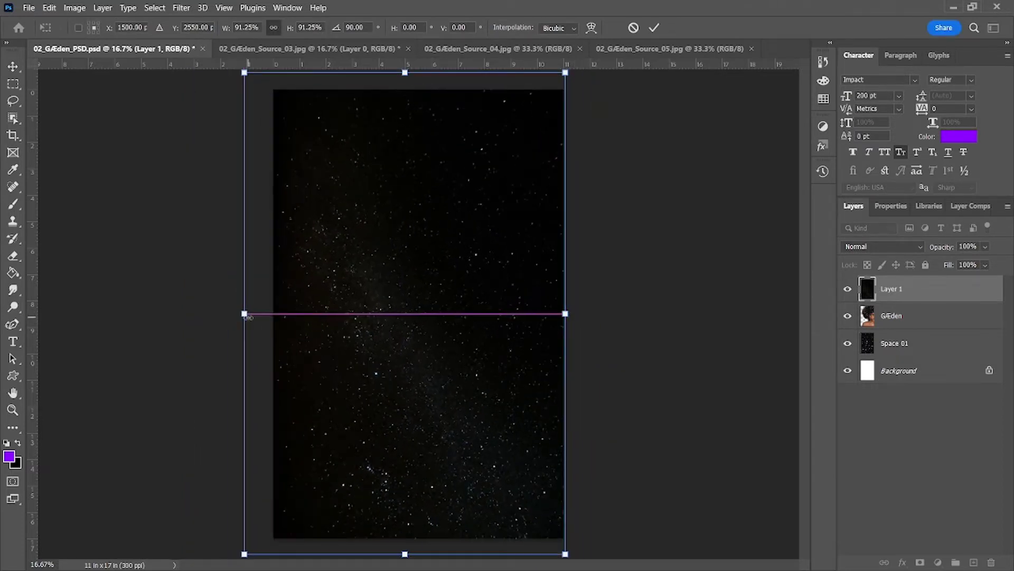
key(Return)
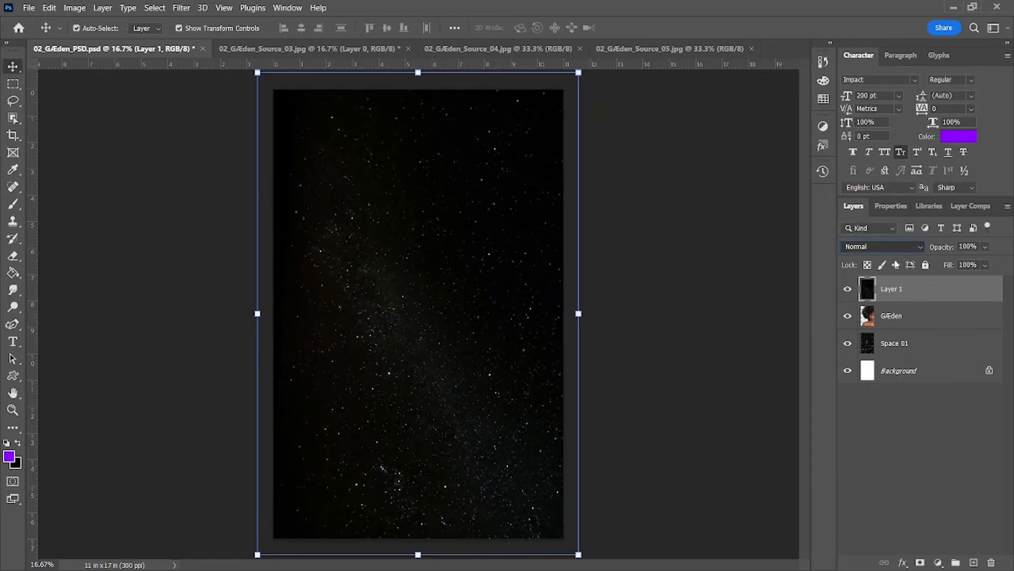
Set the second starfield's blend mode to Color Dodge and switch to the Earth source.
key(shift+plus)
key(shift+plus)
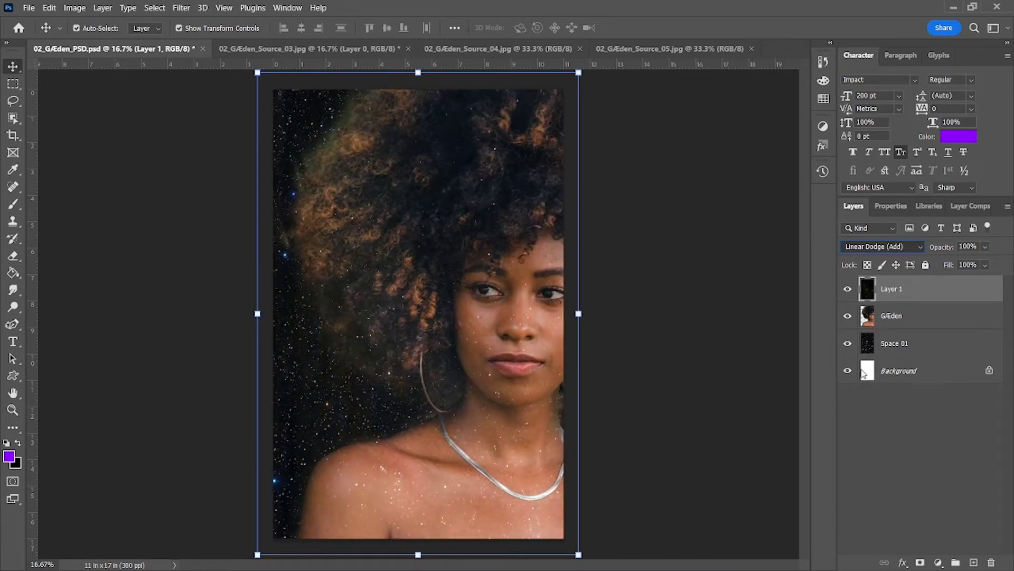
key(shift+plus)
key(shift+plus)
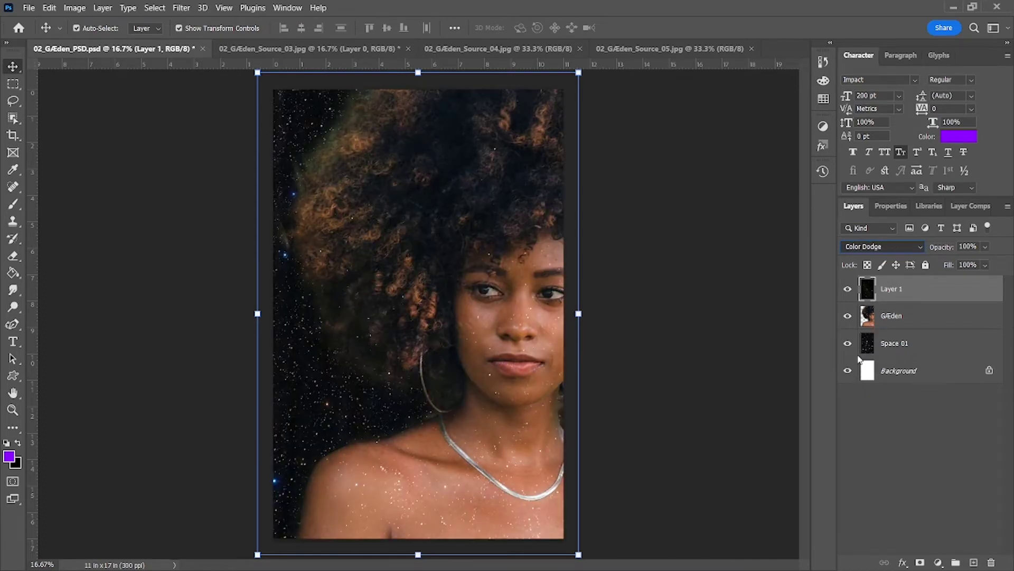
click(475, 48)
key(ctrl+Tab)
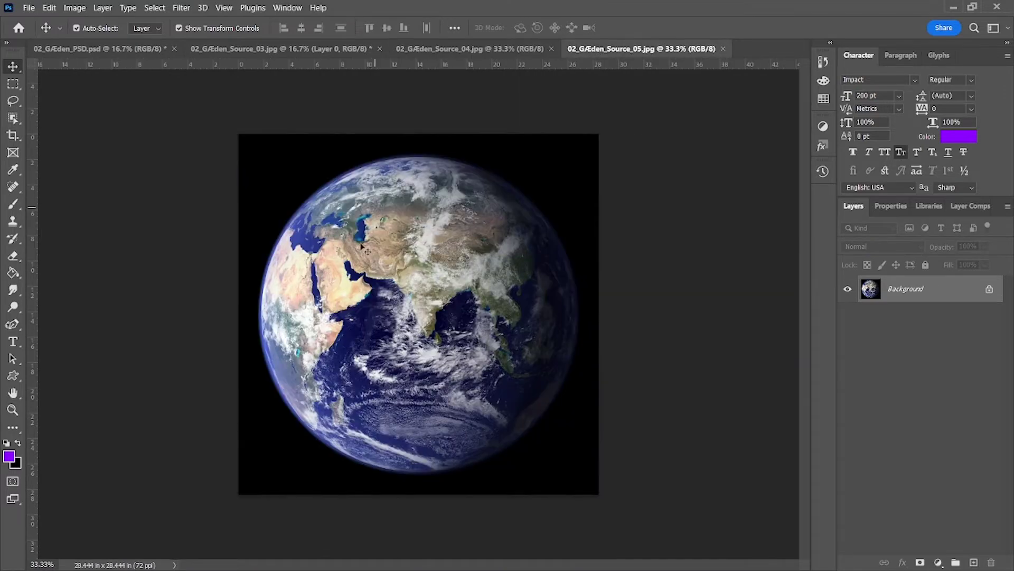
Select the Earth globe with Object Selection and move it into the poster.
key(w)
drag(258, 172, 577, 465)
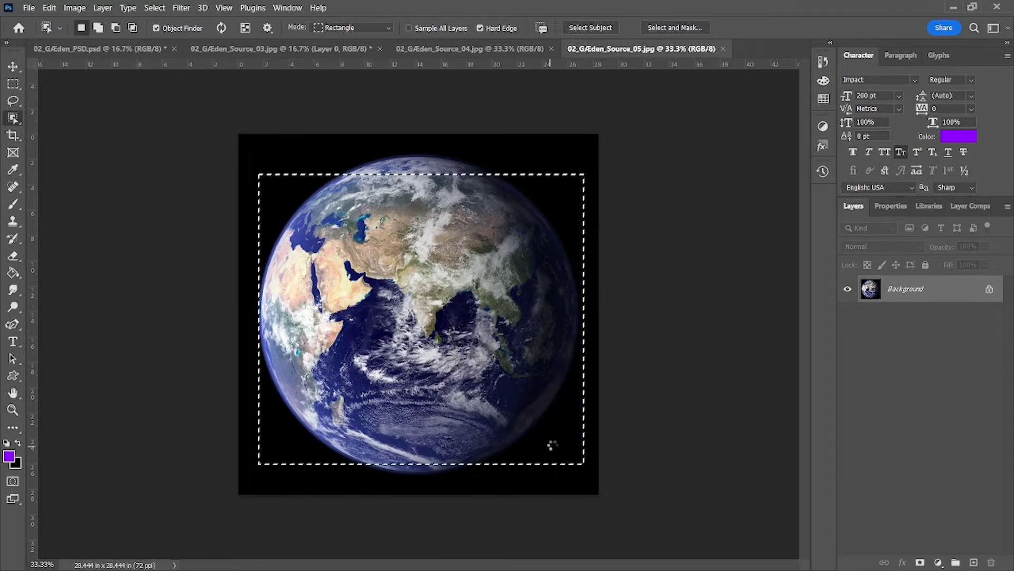
key(v)
drag(406, 334, 470, 178)
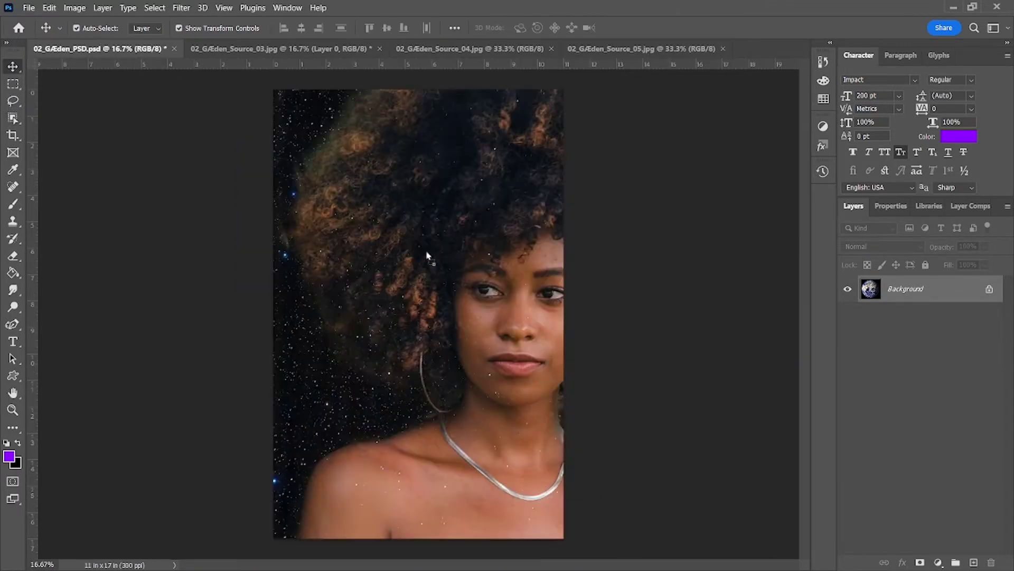
Scale the Earth to about 220% aligned to the top, hide Layer 2, and select GÆden.
key(ctrl+t)
drag(435, 238, 299, 376)
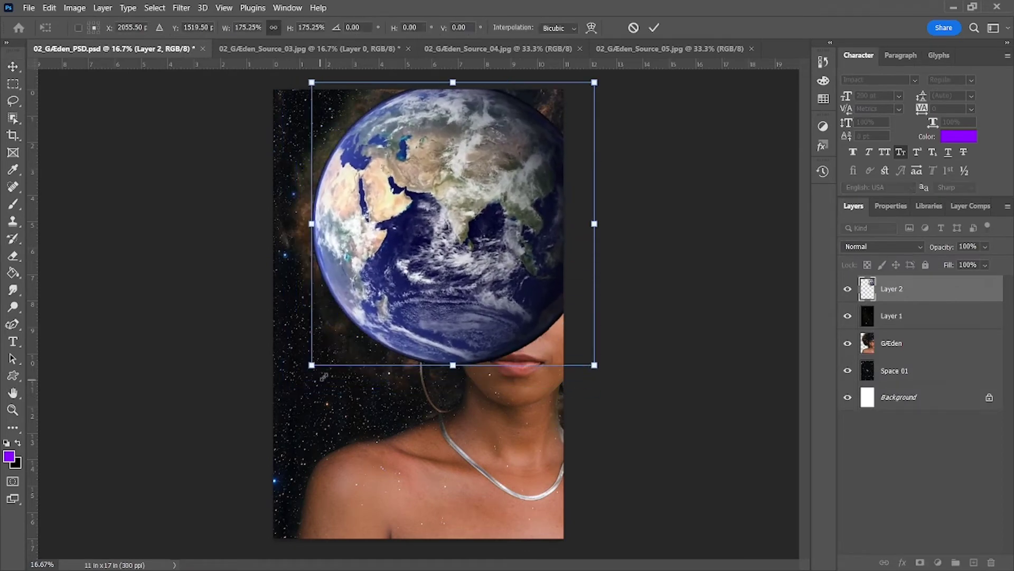
drag(414, 299, 414, 258)
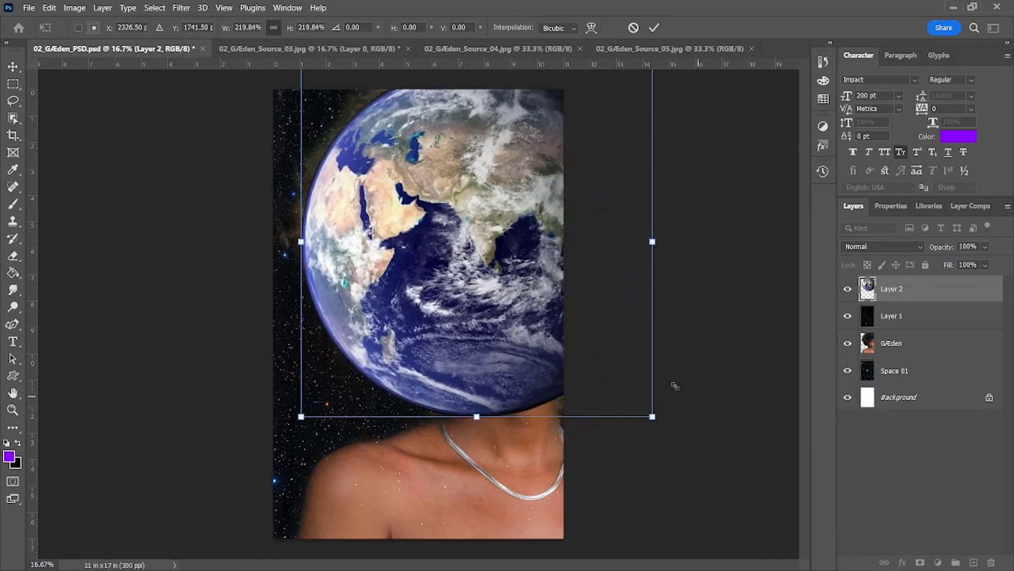
drag(597, 361, 654, 413)
click(654, 27)
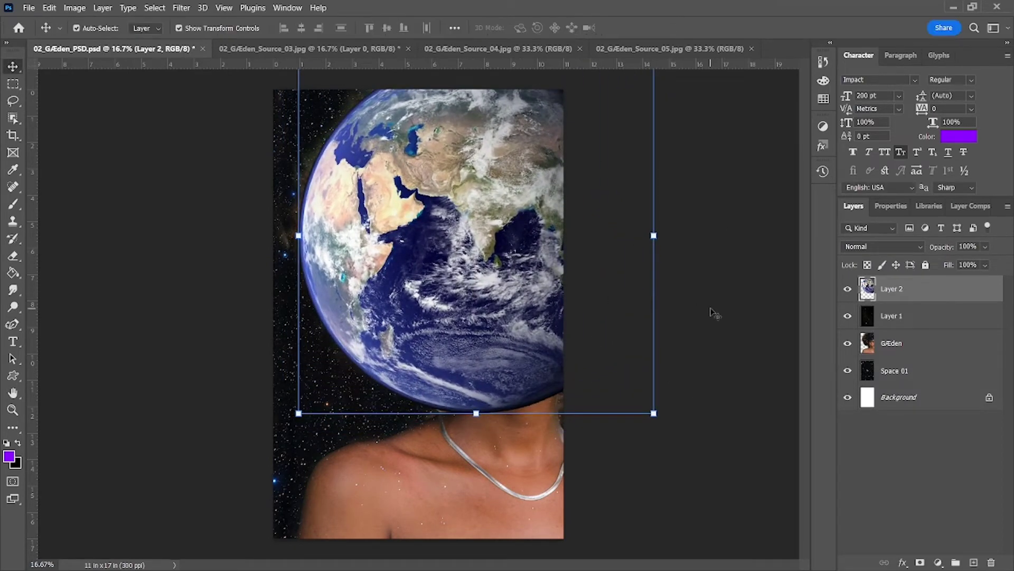
click(848, 288)
click(900, 346)
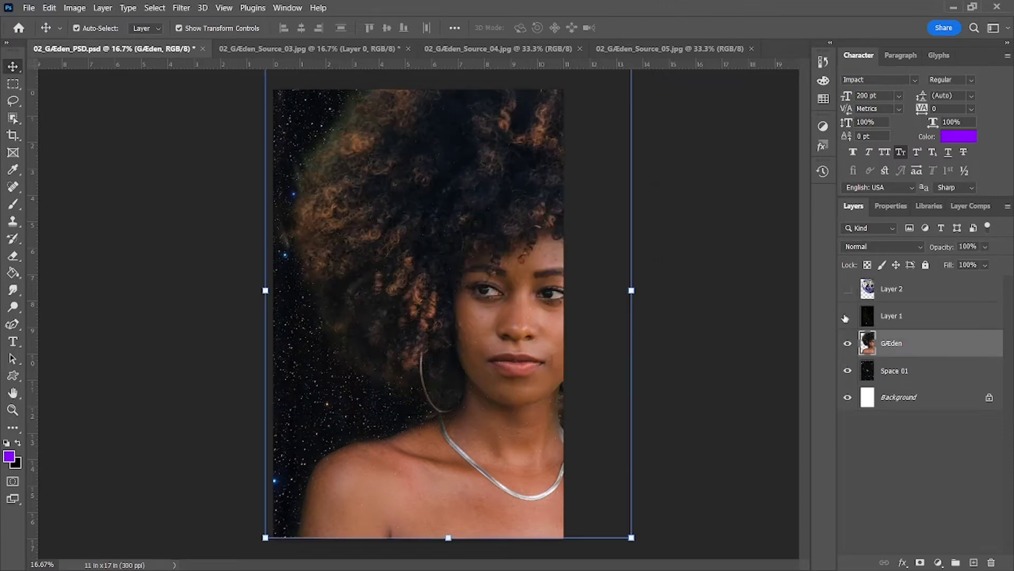
Quick-select the hair, face and shoulders, then deselect.
click(12, 121)
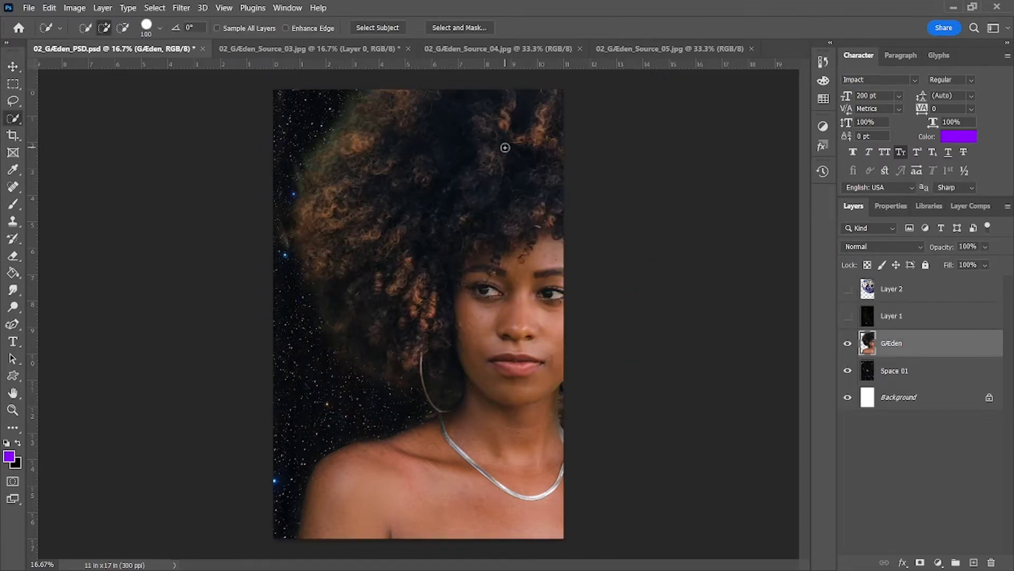
mouse_move(511, 140)
mouse_down()
mouse_move(374, 176)
mouse_move(407, 344)
mouse_move(332, 296)
mouse_move(361, 311)
mouse_move(422, 317)
mouse_move(446, 208)
mouse_move(329, 373)
mouse_move(403, 404)
mouse_up()
key(ctrl+d)
scroll(403, 404, up, 5)
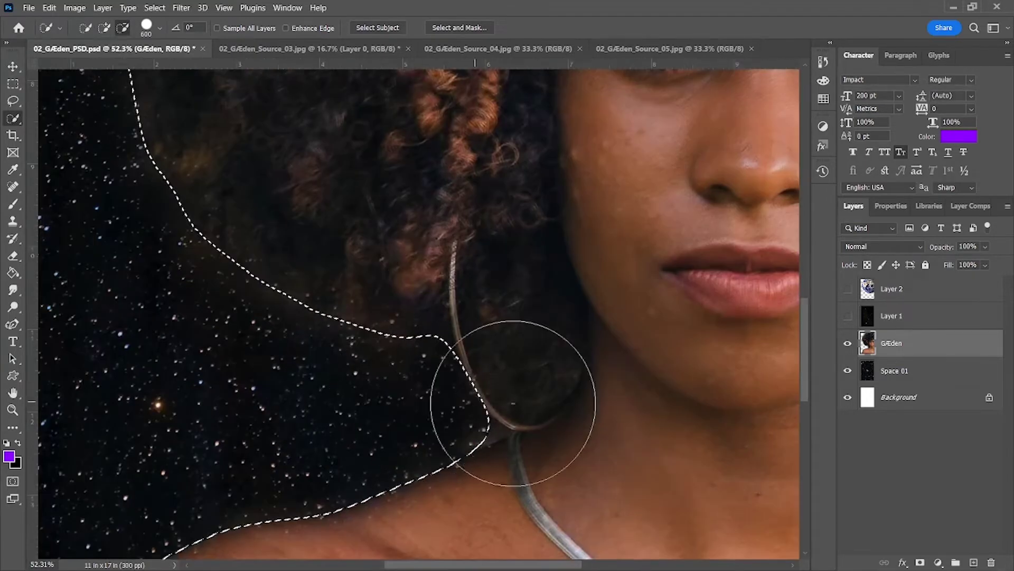
Alt-lasso the hoop earring out of the selection.
key(l)
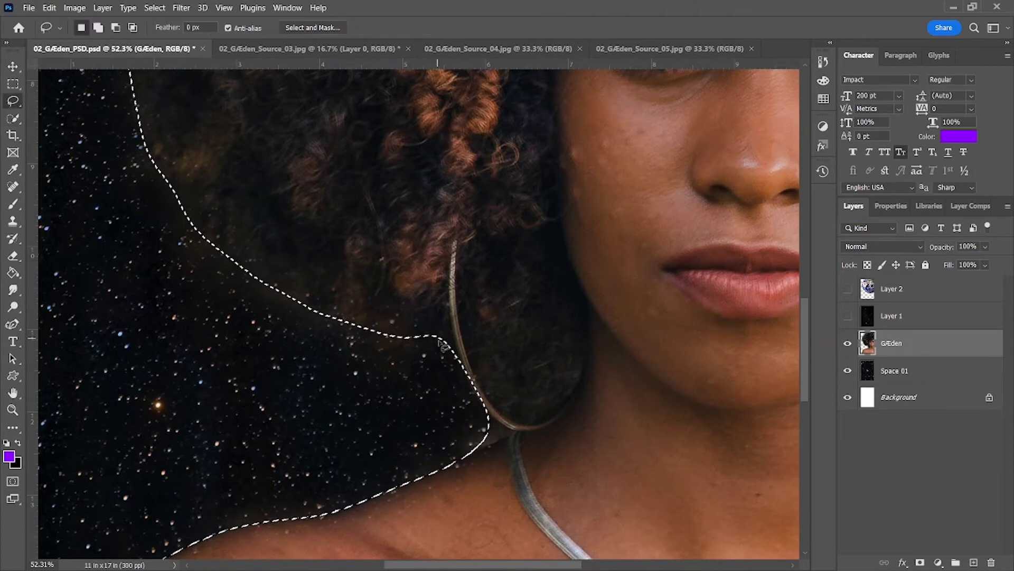
key(alt)
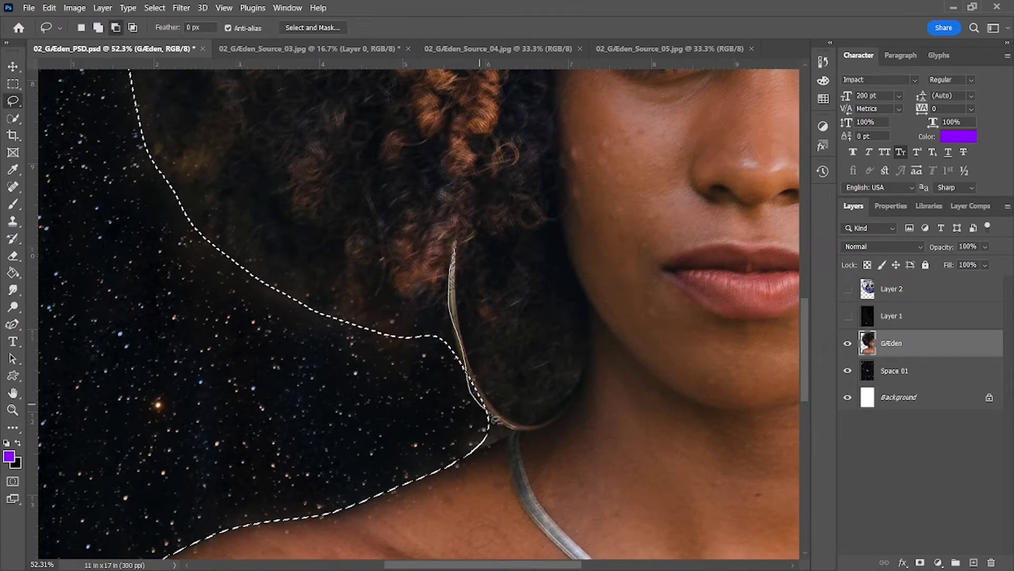
drag(427, 354, 429, 349)
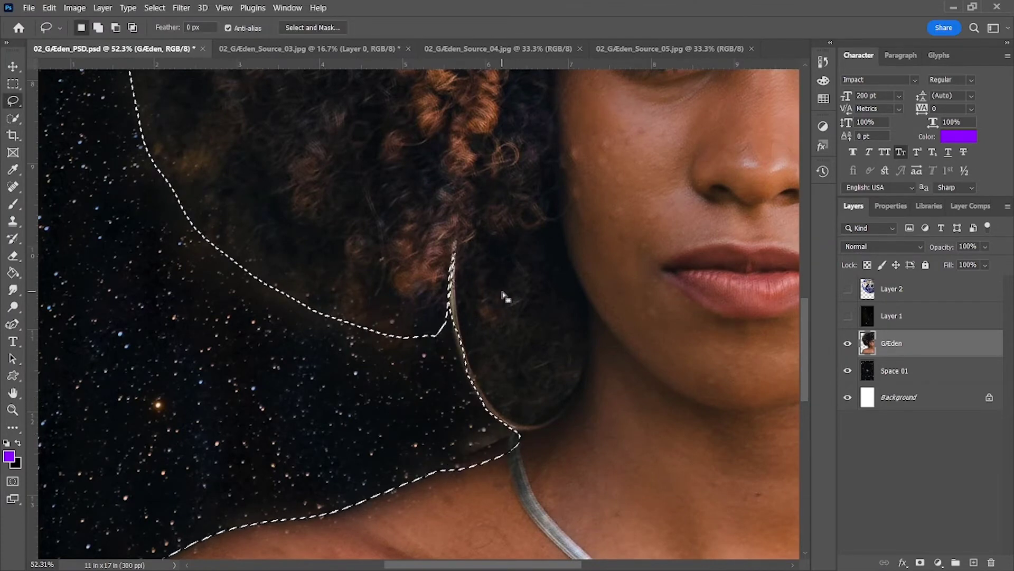
scroll(511, 336, down, 3)
scroll(475, 343, down, 2)
scroll(374, 362, up, 1)
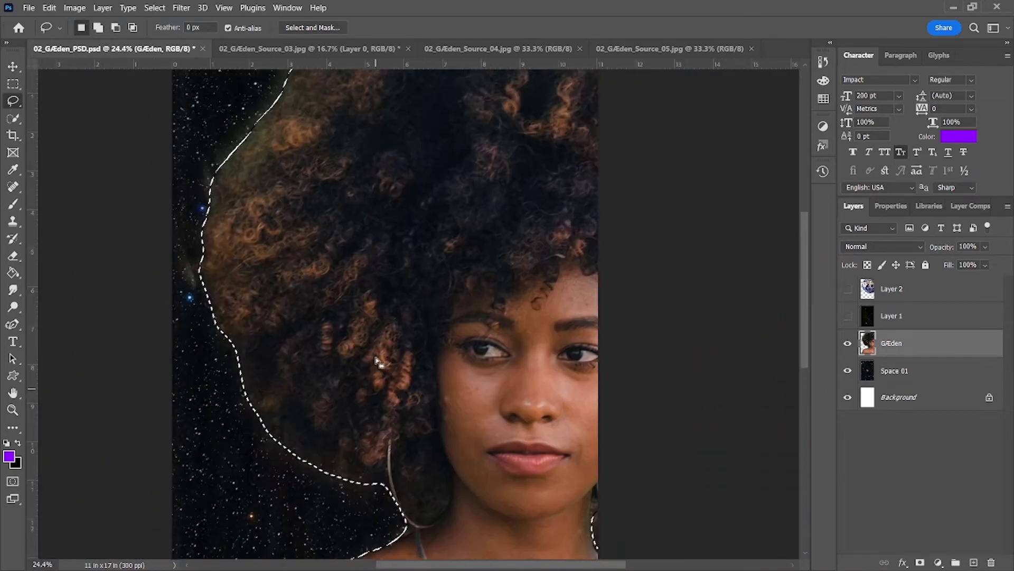
key(alt)
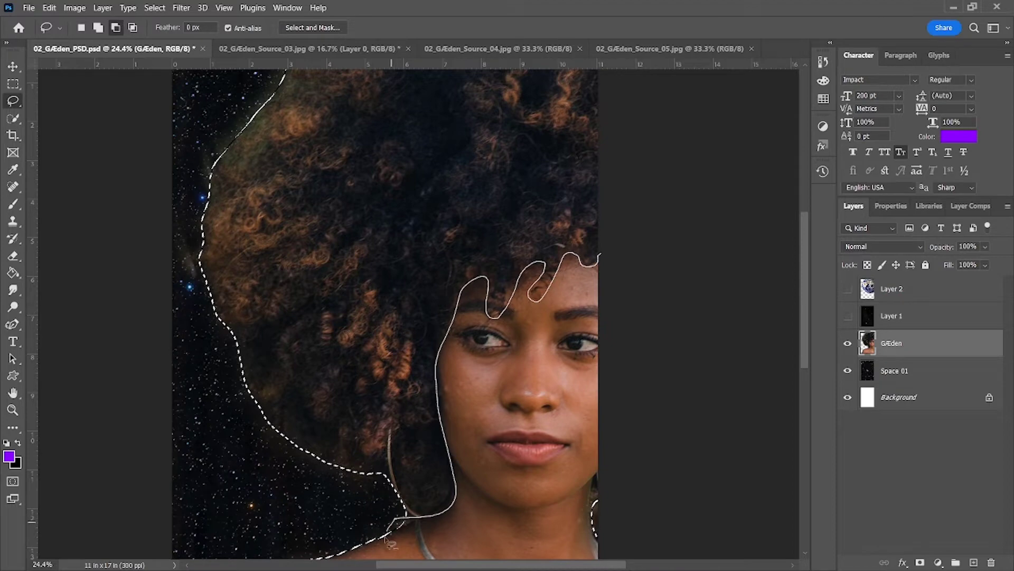
Trace around the shoulders to subtract them from the selection.
drag(671, 329, 675, 380)
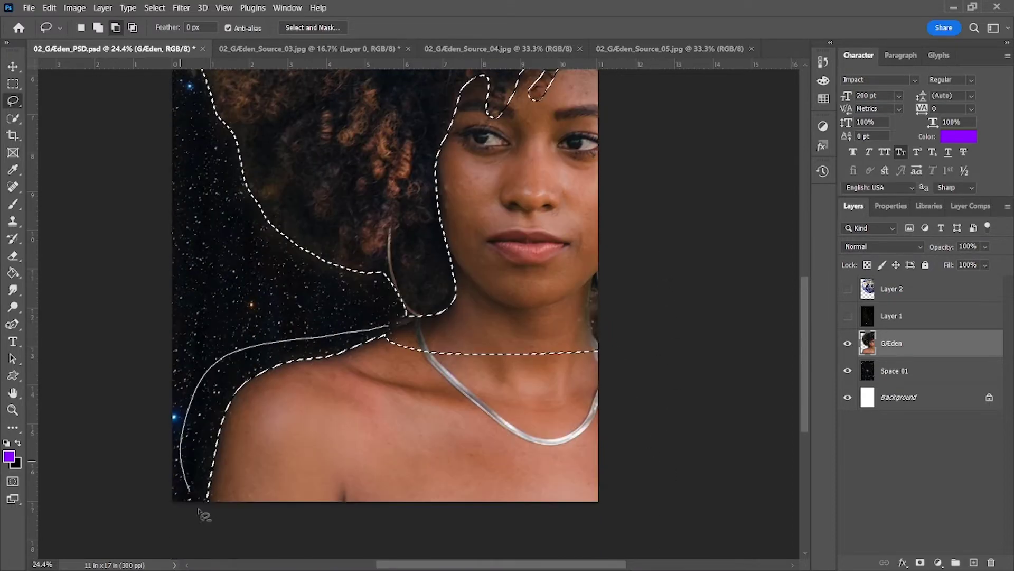
drag(395, 333, 397, 334)
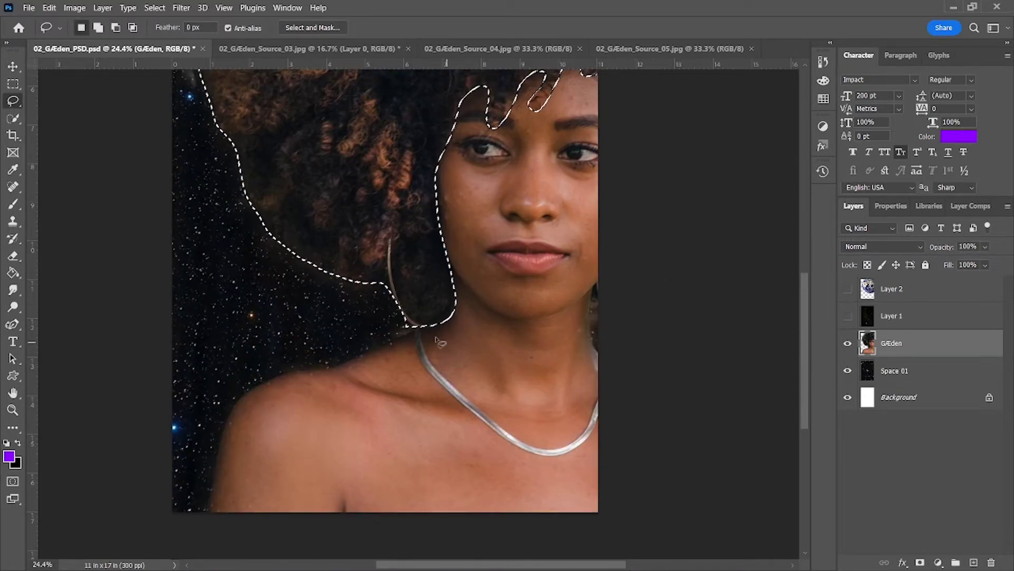
scroll(409, 370, up, 3)
scroll(417, 434, up, 2)
scroll(416, 434, up, 2)
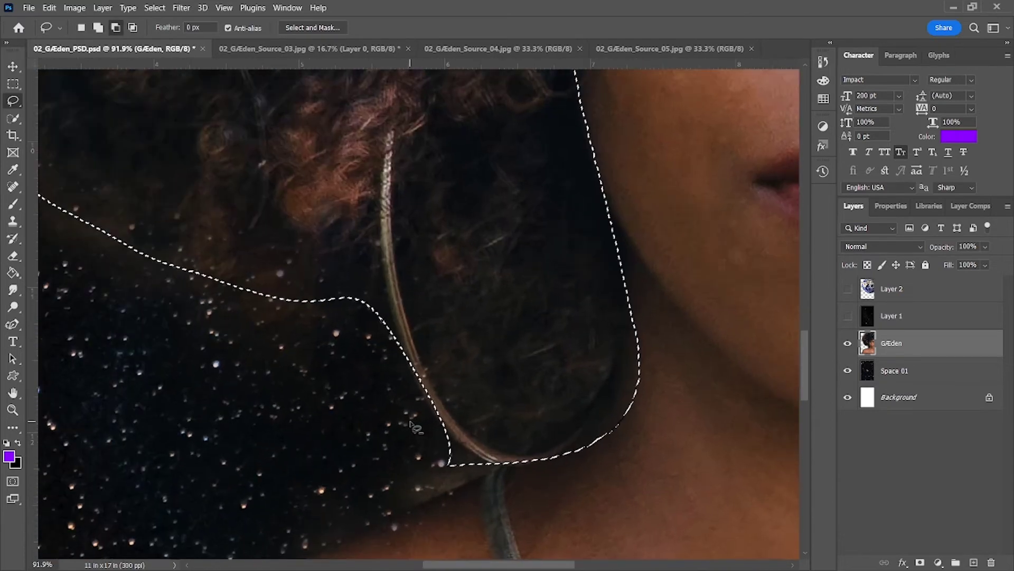
Subtract the neck and the area beside the earring, leaving only the hair selected.
drag(495, 470, 595, 388)
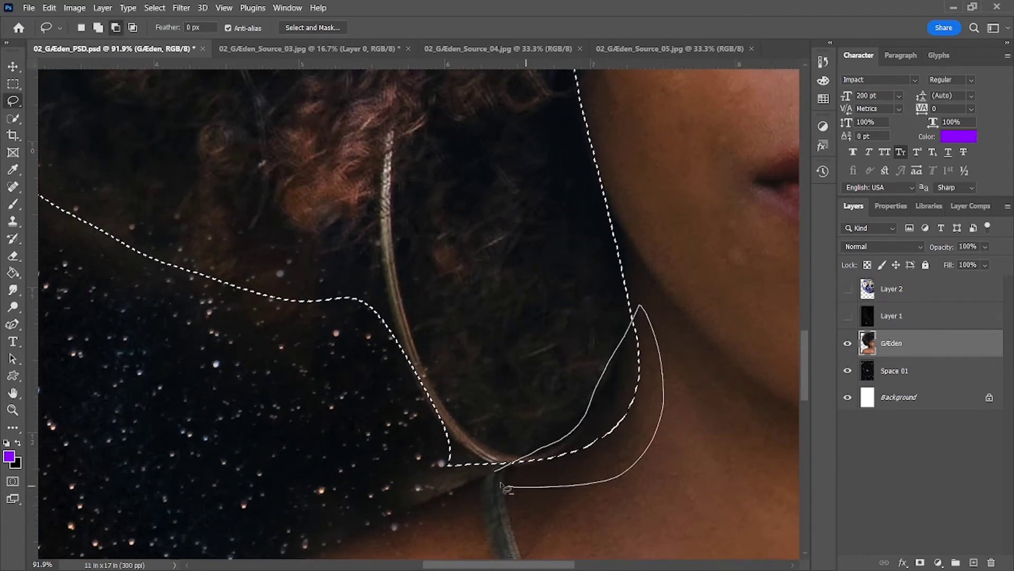
drag(502, 483, 503, 485)
scroll(529, 396, up, 2)
mouse_move(605, 267)
mouse_down()
mouse_move(636, 321)
mouse_move(626, 321)
mouse_up()
scroll(428, 457, down, 2)
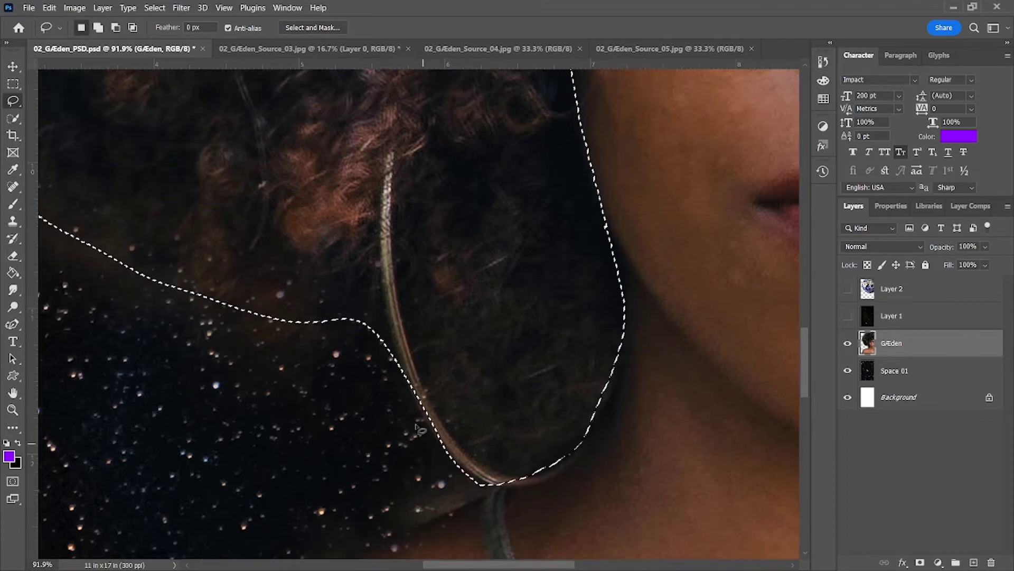
mouse_move(382, 251)
mouse_down()
mouse_move(387, 297)
mouse_move(380, 275)
mouse_up()
scroll(362, 357, up, 2)
scroll(363, 358, down, 10)
scroll(475, 370, up, 10)
scroll(478, 394, down, 10)
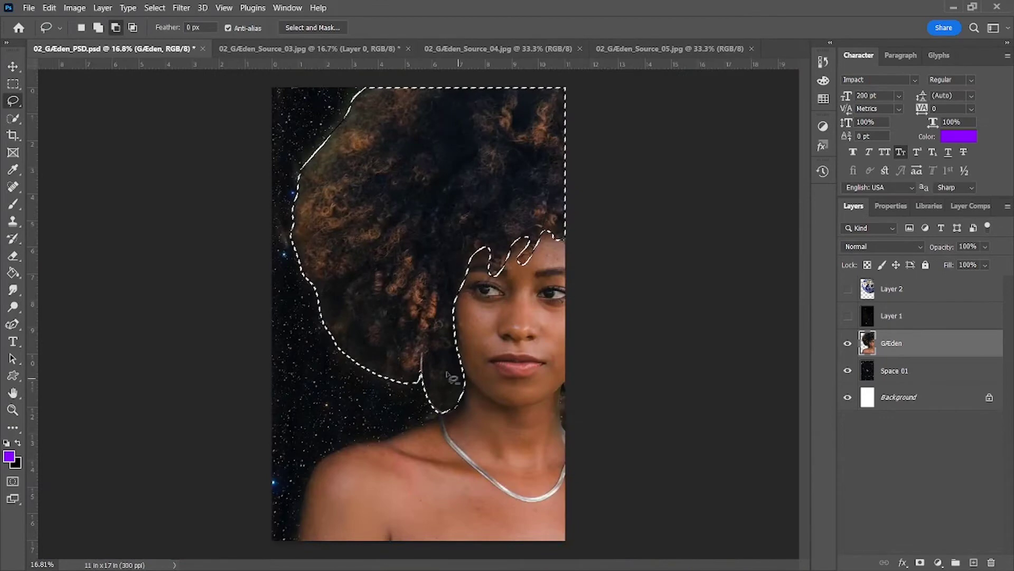
scroll(729, 257, up, 8)
scroll(729, 258, up, 2)
Carve the forehead skin notches out of the hair selection, then show the Earth layer again.
mouse_move(709, 289)
mouse_down()
mouse_move(686, 295)
mouse_move(675, 334)
mouse_move(665, 290)
mouse_move(691, 318)
mouse_move(649, 308)
mouse_move(665, 350)
mouse_up()
drag(658, 311, 655, 312)
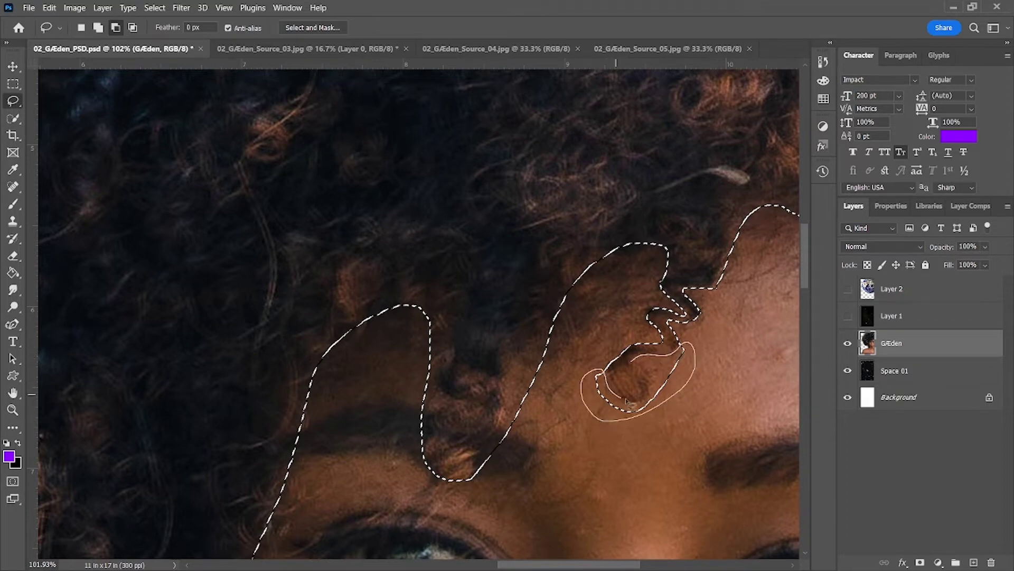
scroll(729, 362, down, 2)
drag(501, 332, 543, 303)
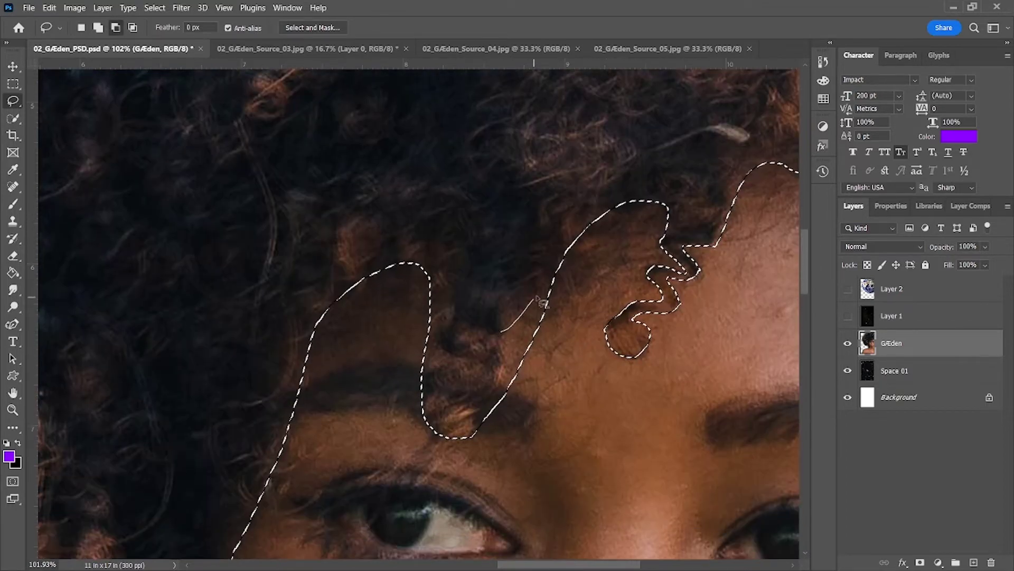
key(alt)
drag(425, 319, 426, 321)
mouse_move(439, 401)
mouse_down()
mouse_move(445, 416)
mouse_move(485, 422)
mouse_up()
key(ctrl+0)
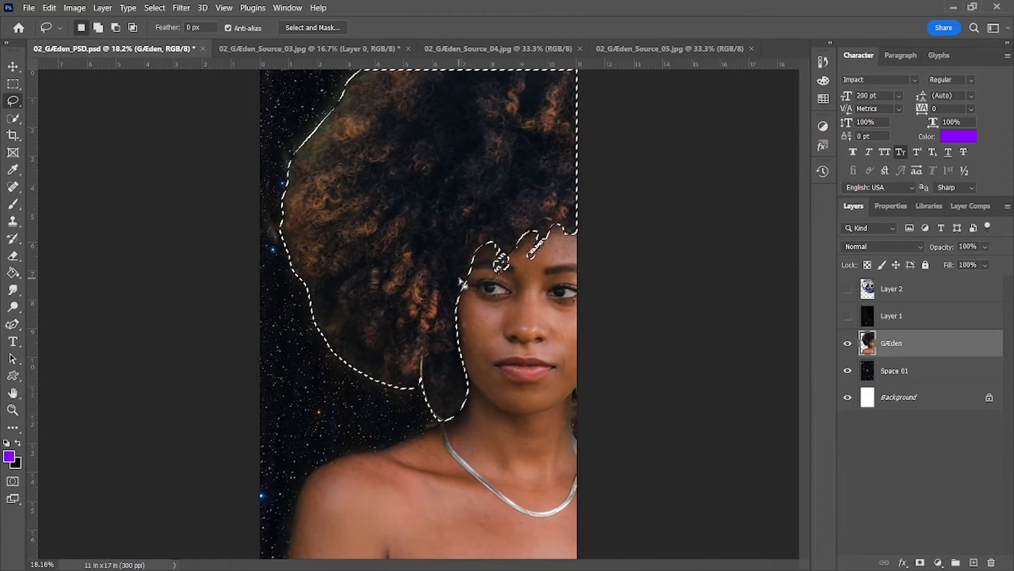
click(848, 288)
Show the star layer and delete the Earth layer outside the hair selection.
click(848, 316)
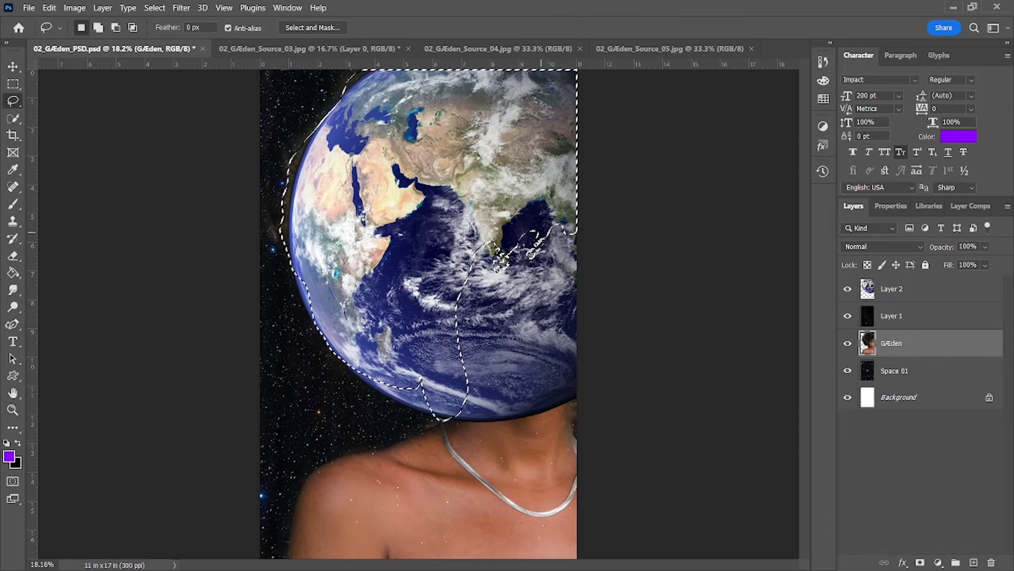
click(903, 291)
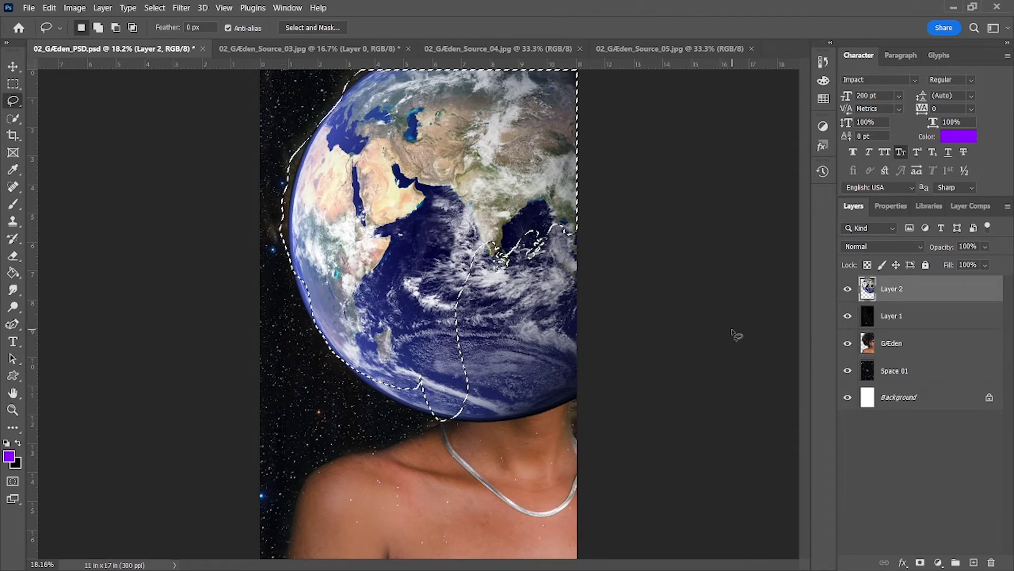
key(ctrl+shift+i)
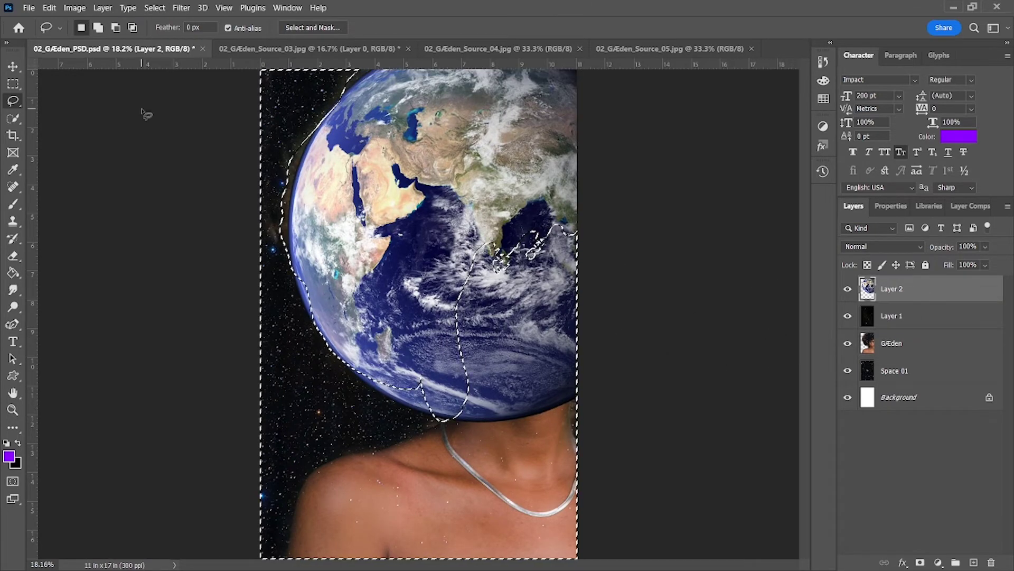
key(Delete)
key(ctrl+d)
Try Hard Light, Lighten, Hard Mix and Screen on the Earth layer, settling on Color Dodge.
click(919, 246)
key(Down)
key(Down)
key(Down)
key(Down)
key(Down)
key(Down)
key(Down)
key(Down)
key(Down)
key(Down)
key(Down)
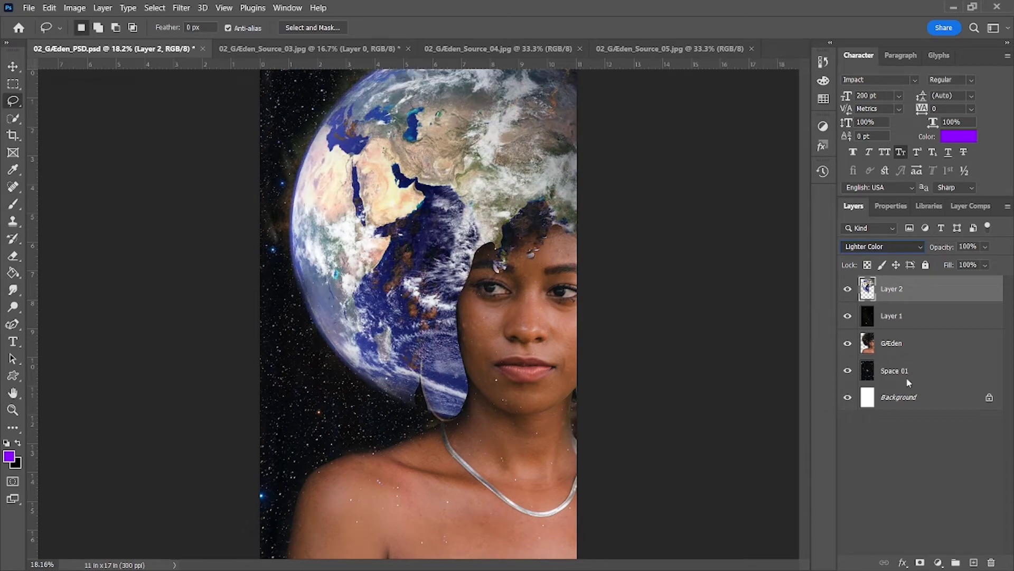
key(Down)
key(Up)
key(Up)
key(Up)
key(Up)
key(Up)
key(Up)
key(Up)
key(Escape)
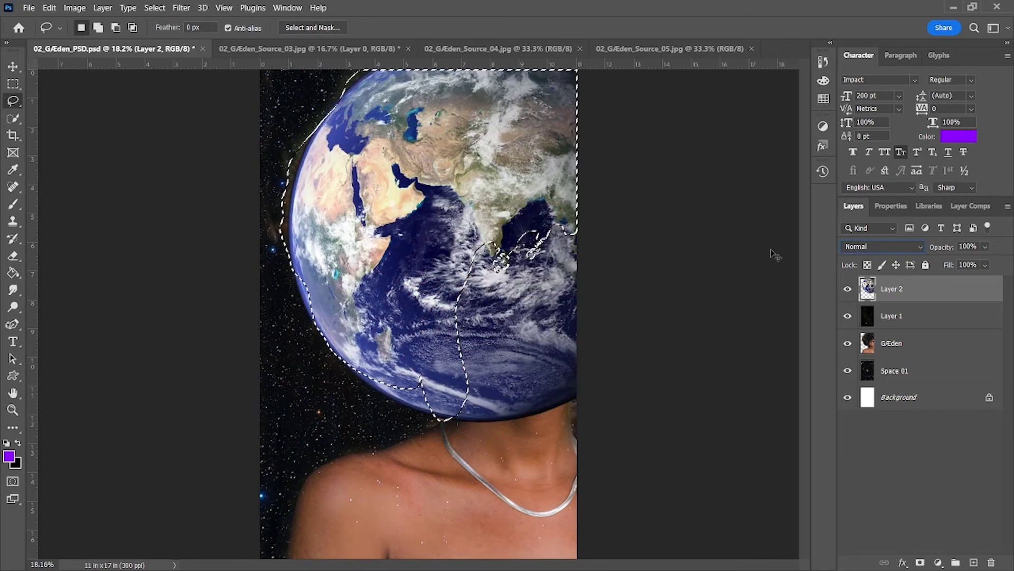
click(922, 247)
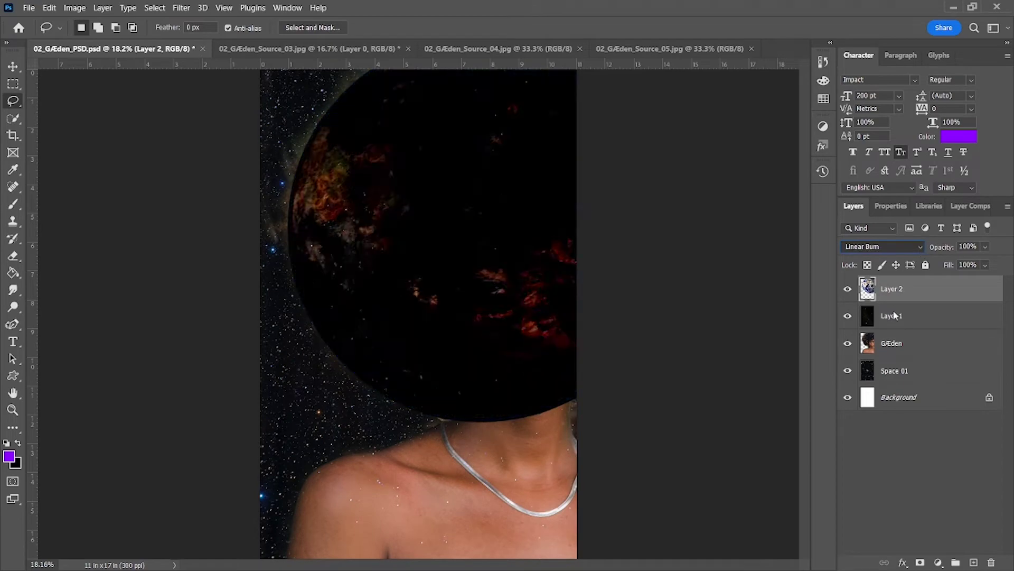
click(888, 364)
key(Down)
key(Down)
key(Down)
key(Down)
key(Down)
key(Down)
key(Down)
key(Down)
key(Down)
key(Up)
key(Up)
key(Up)
key(Up)
key(Up)
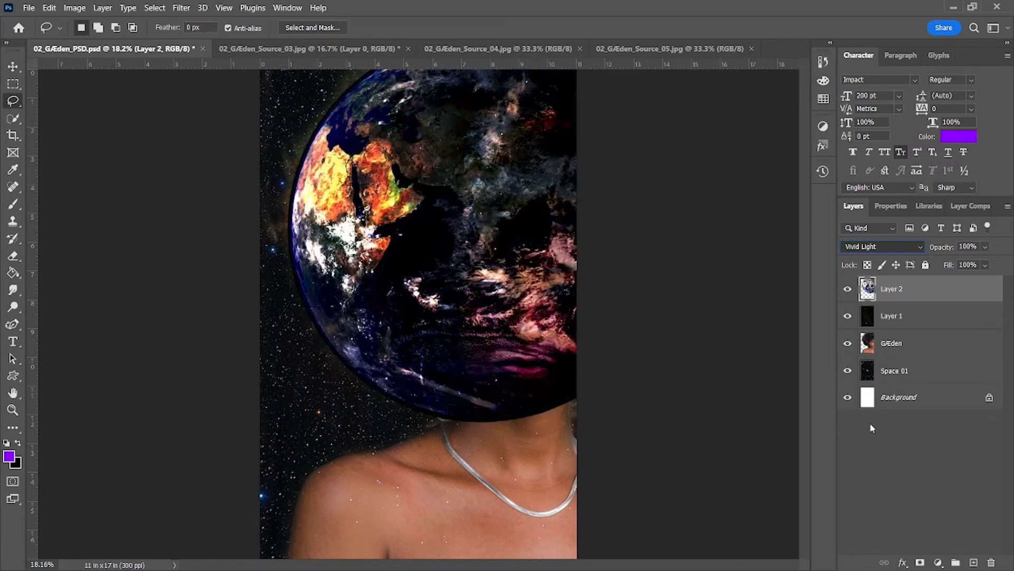
key(Up)
key(Up)
key(Up)
key(Up)
key(Up)
key(Up)
key(Up)
key(Up)
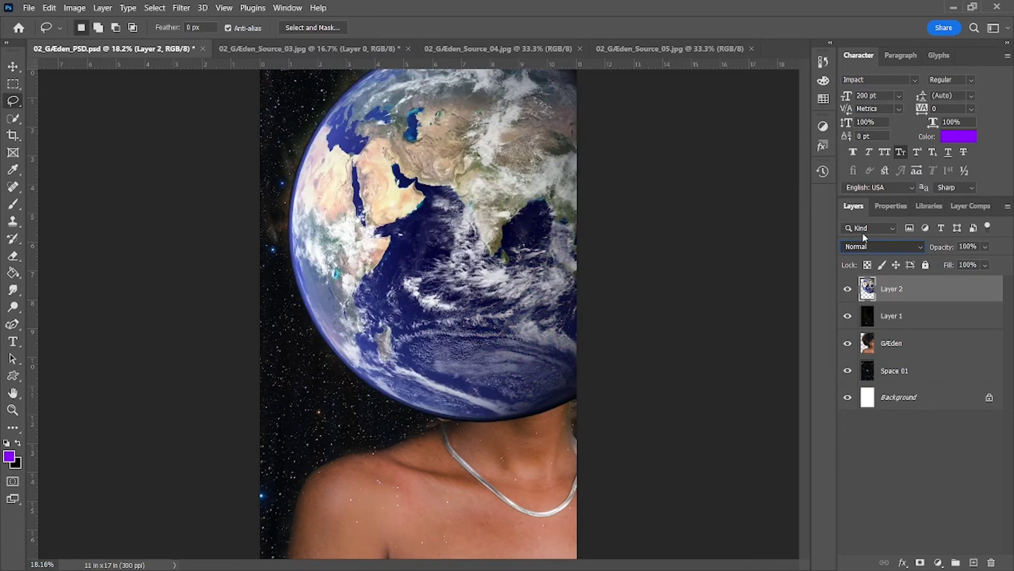
key(Down)
key(Down)
key(Down)
key(Down)
key(Down)
key(Down)
key(Down)
key(Down)
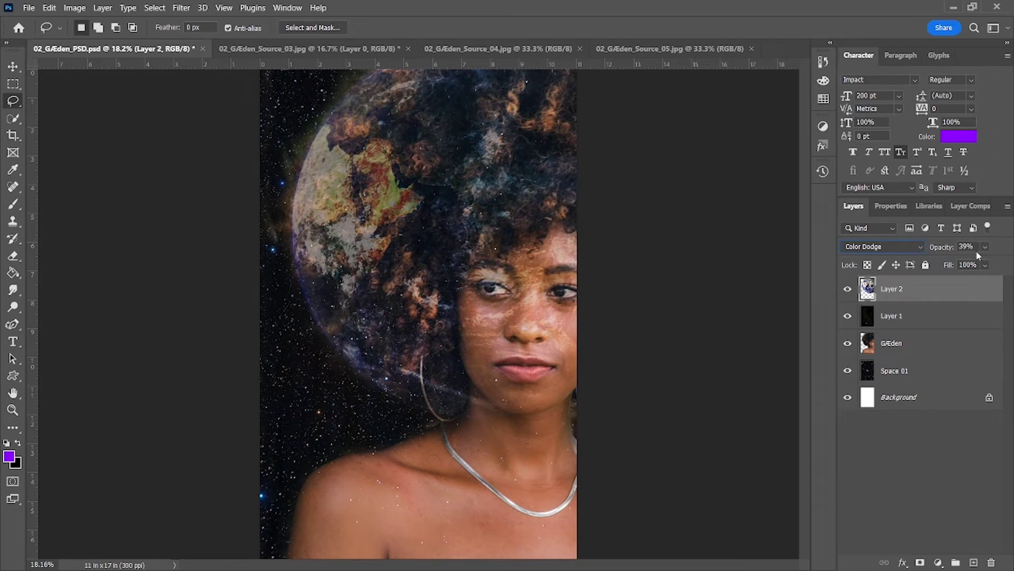
Set the Earth overlay to 64% opacity, then hide both overlays and select the woman's photo layer.
key(6)
key(4)
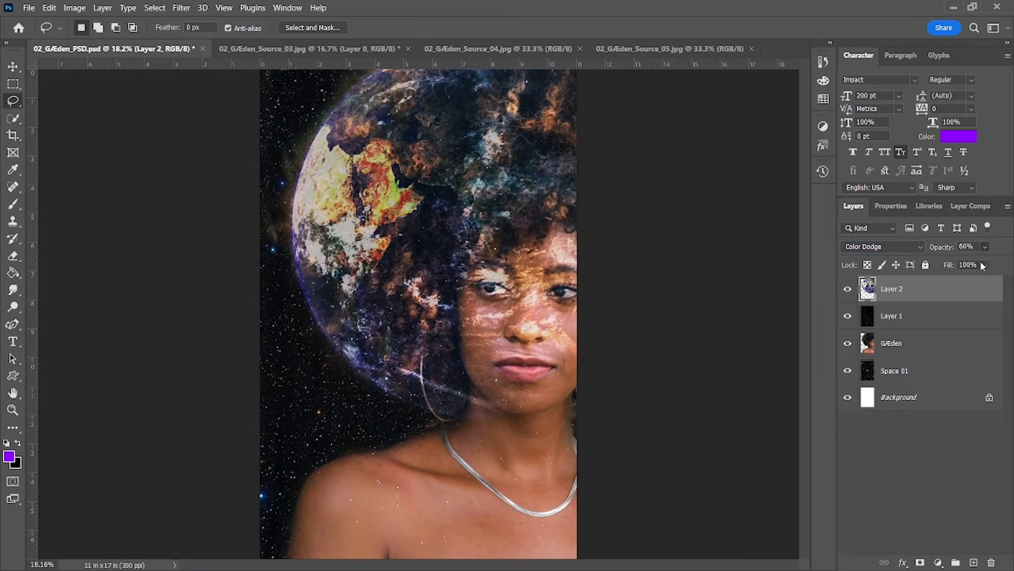
click(899, 343)
drag(848, 289, 849, 321)
Quick-select the face and neck, trying and undoing a colour-based selection.
key(w)
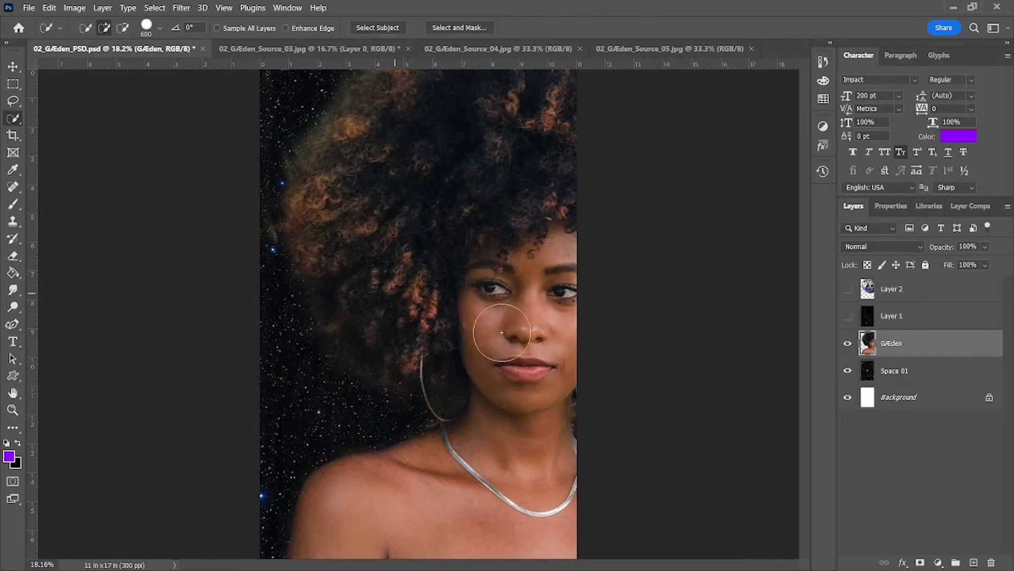
drag(510, 371, 392, 389)
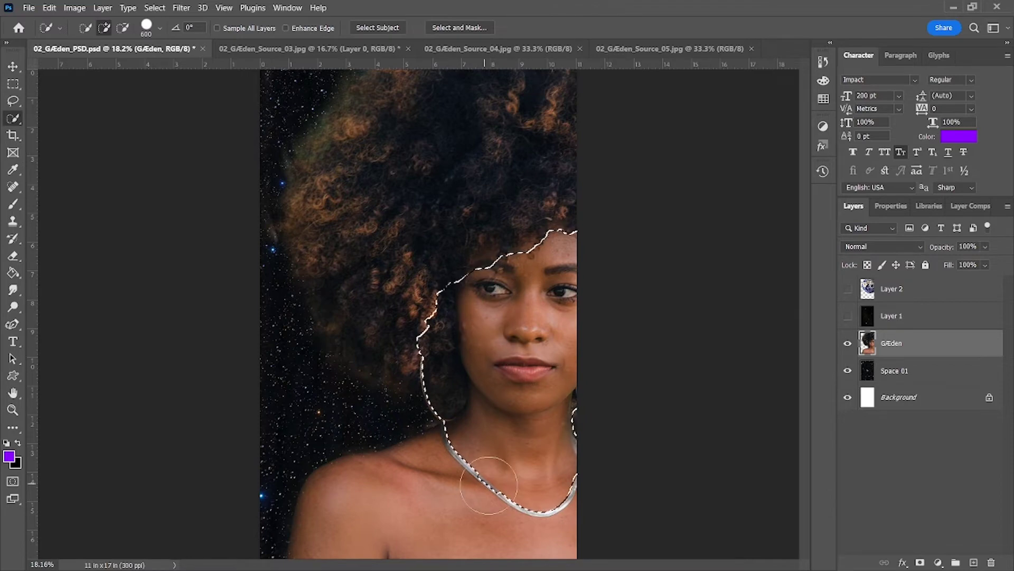
scroll(392, 390, up, 5)
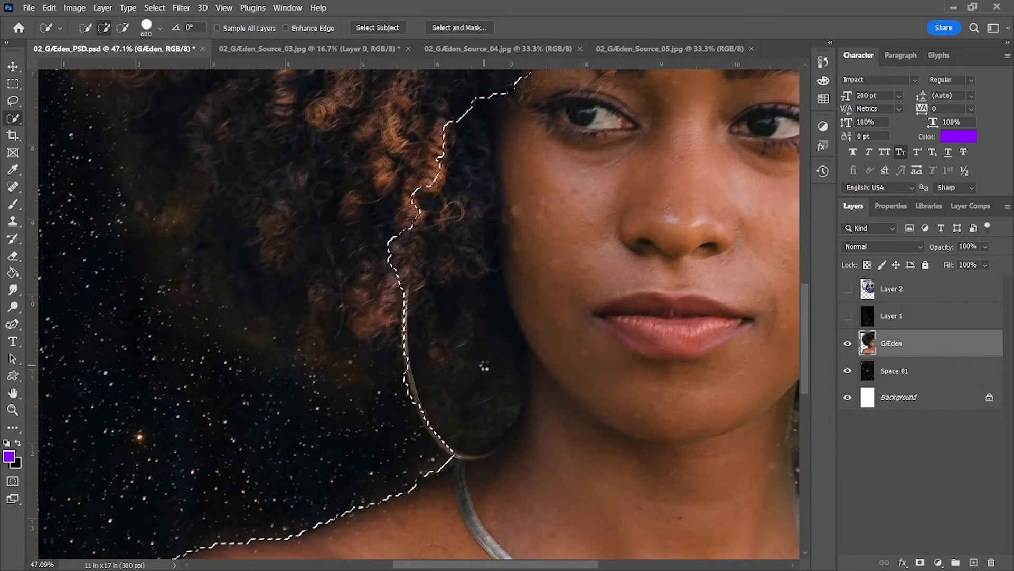
scroll(479, 323, up, 3)
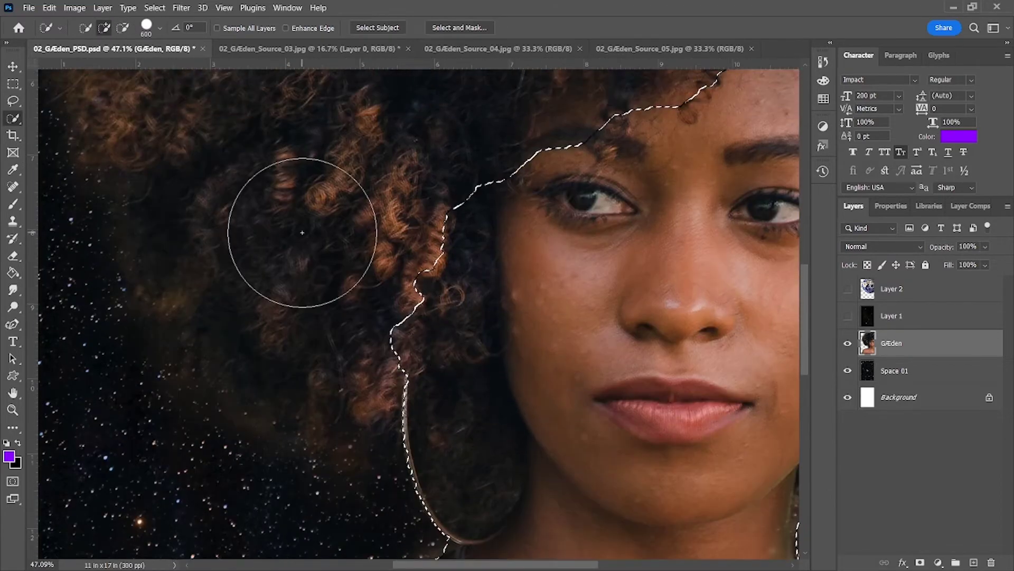
right_click(12, 121)
click(52, 138)
click(436, 288)
key(ctrl+z)
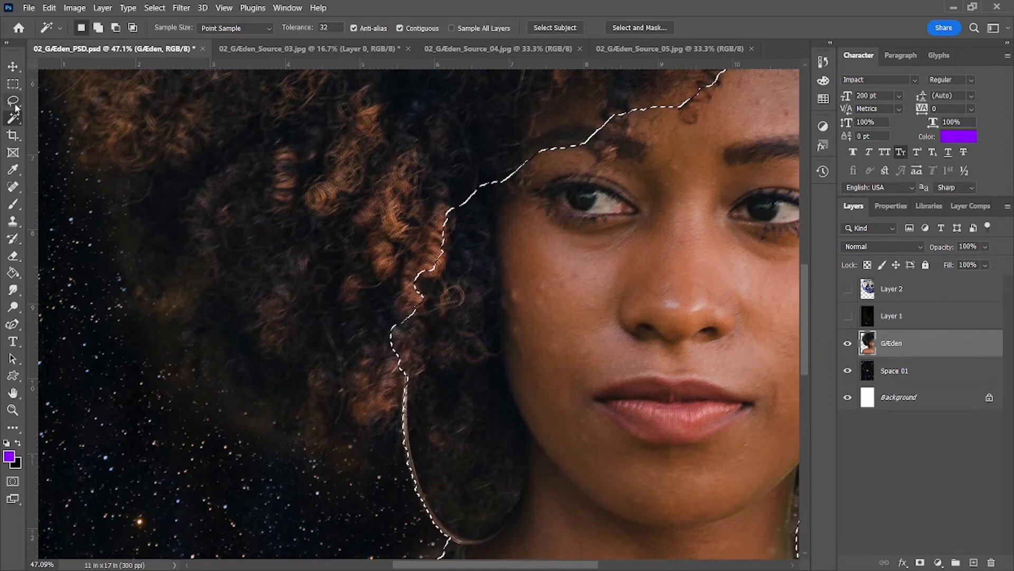
Refine the face selection's edge along the cheek with freehand Lasso strokes.
key(l)
drag(508, 179, 504, 297)
mouse_move(370, 351)
mouse_down()
mouse_move(464, 170)
mouse_move(497, 255)
mouse_up()
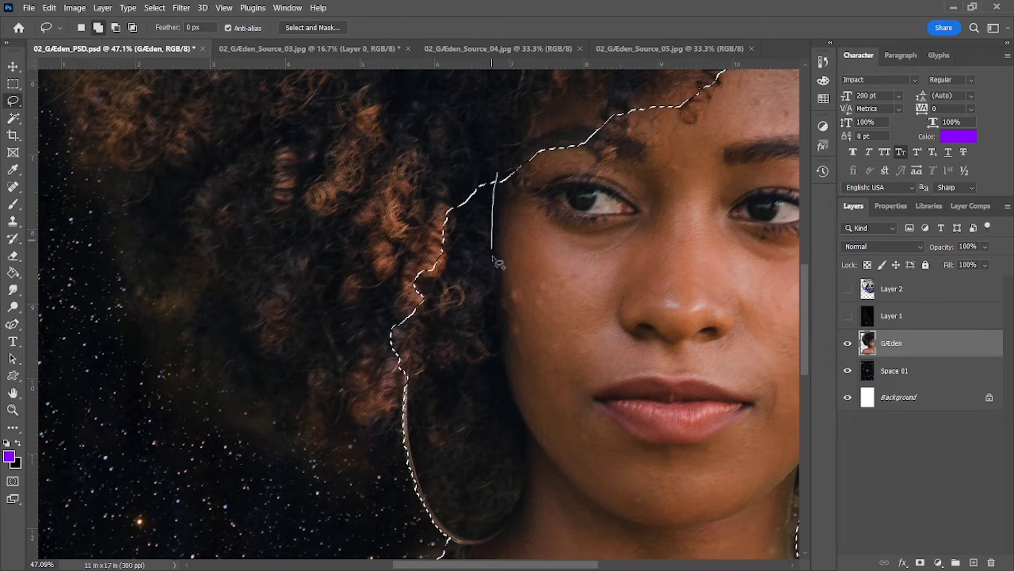
drag(377, 364, 380, 365)
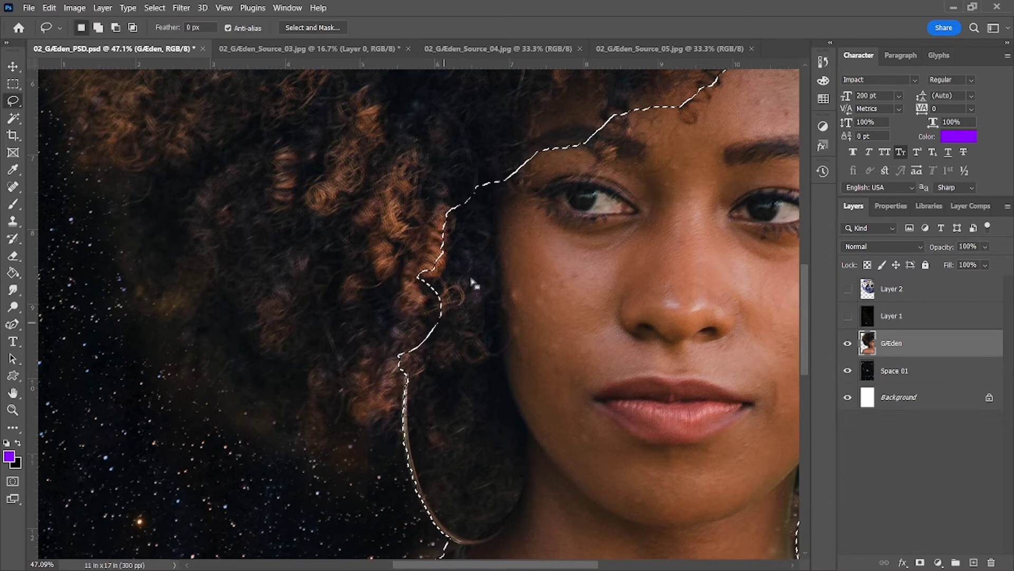
drag(411, 360, 499, 179)
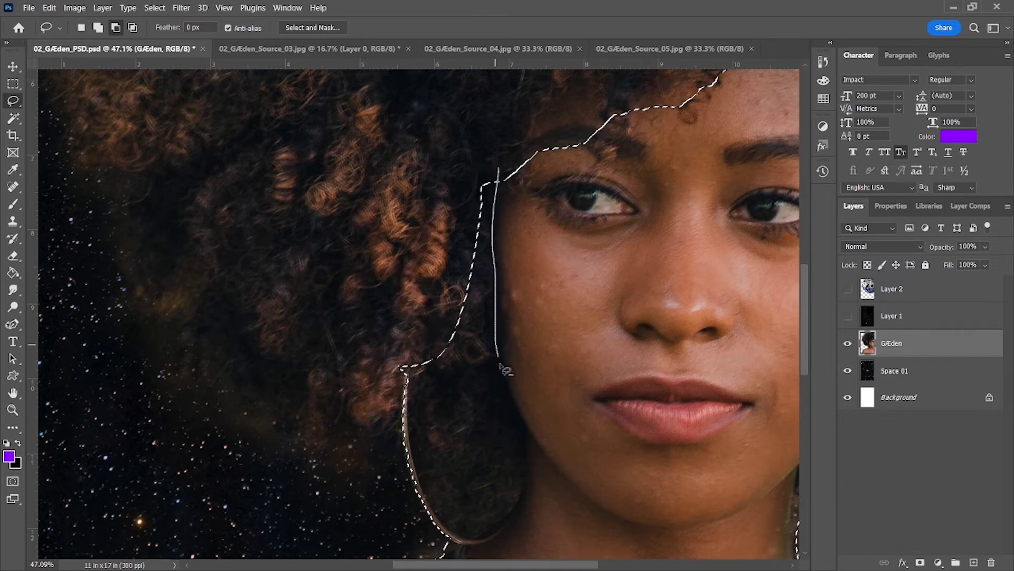
drag(481, 165, 497, 170)
scroll(476, 264, down, 3)
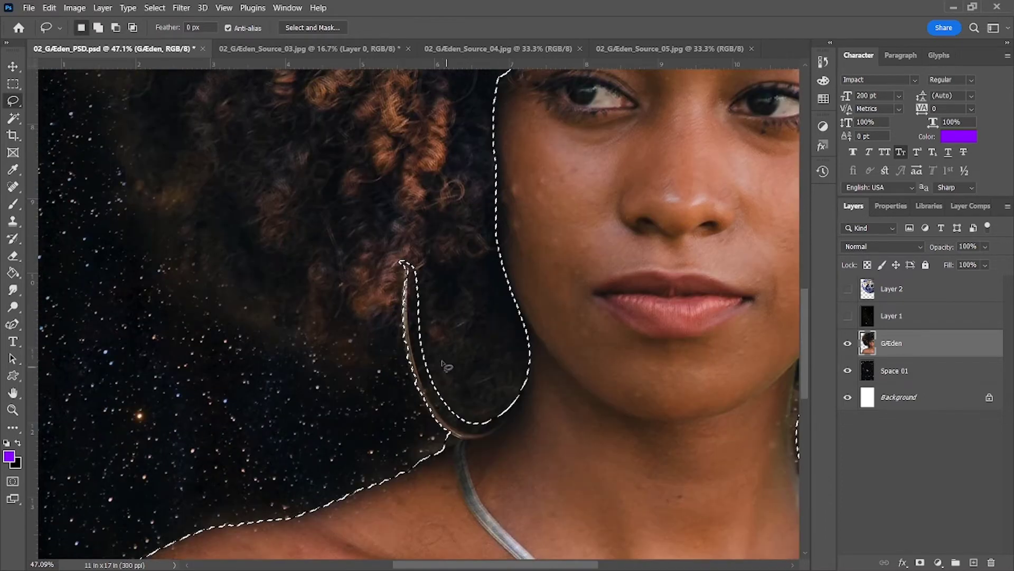
Trim the selection's tip above the earring and extend it along the earring's lower edge.
scroll(418, 264, up, 3)
drag(367, 195, 397, 224)
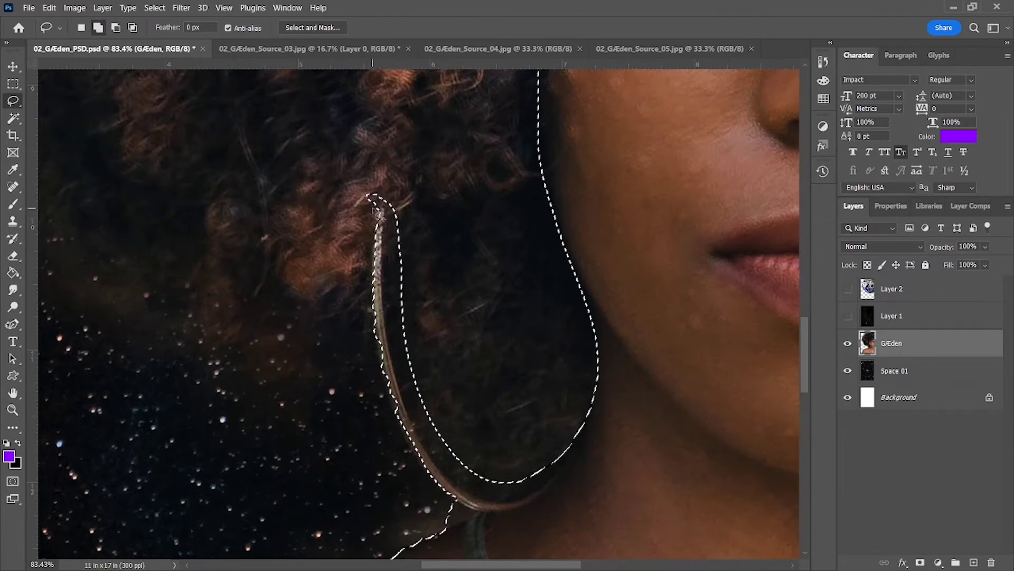
drag(377, 210, 386, 237)
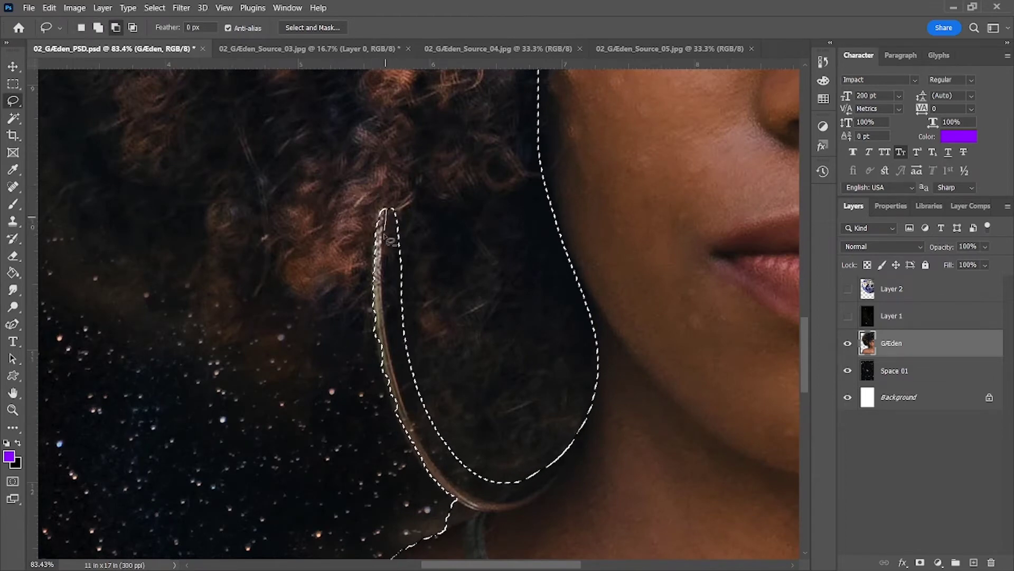
scroll(443, 255, down, 1)
scroll(606, 429, up, 2)
drag(442, 254, 582, 456)
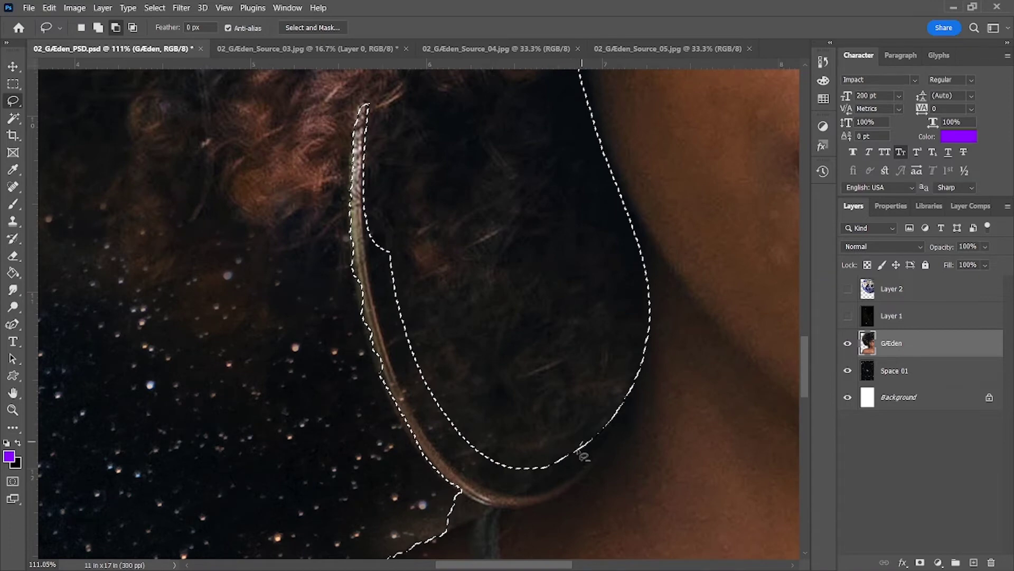
drag(571, 420, 576, 428)
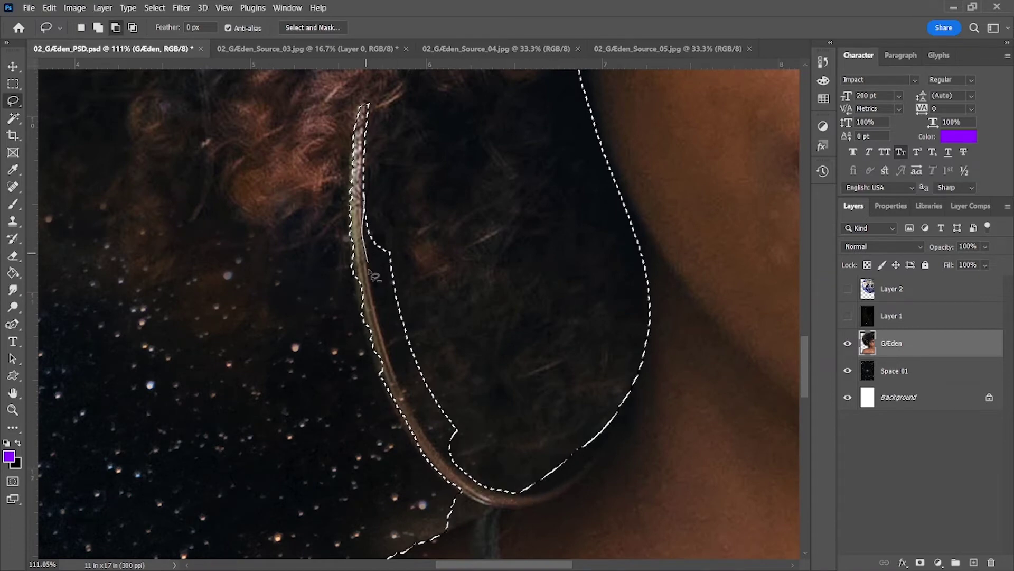
Subtract the loop and bulge beside the earring, then fit the whole poster in view.
drag(413, 209, 414, 210)
drag(393, 336, 390, 340)
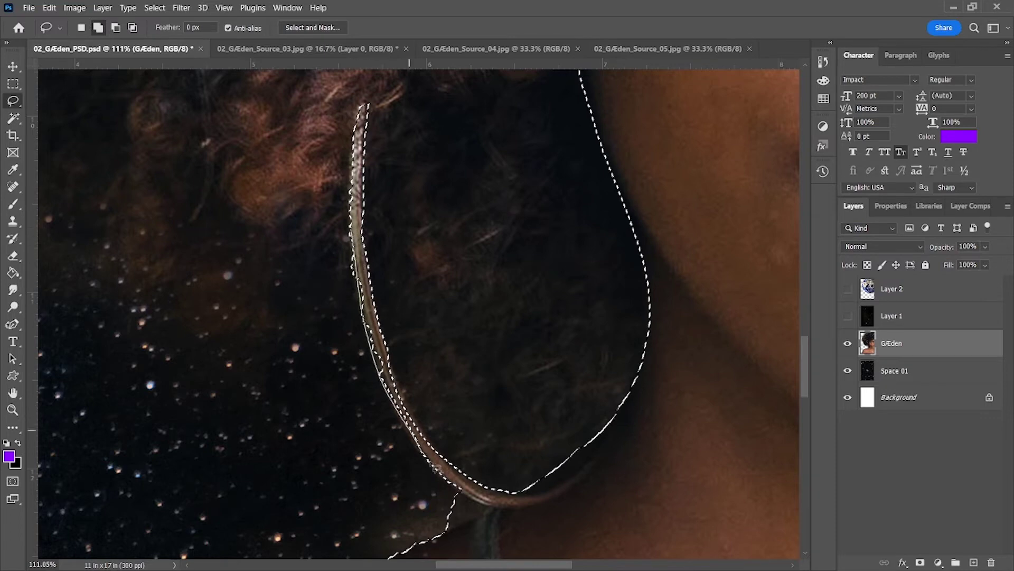
mouse_move(391, 292)
mouse_down()
mouse_move(363, 233)
mouse_move(375, 273)
mouse_up()
drag(393, 227, 395, 228)
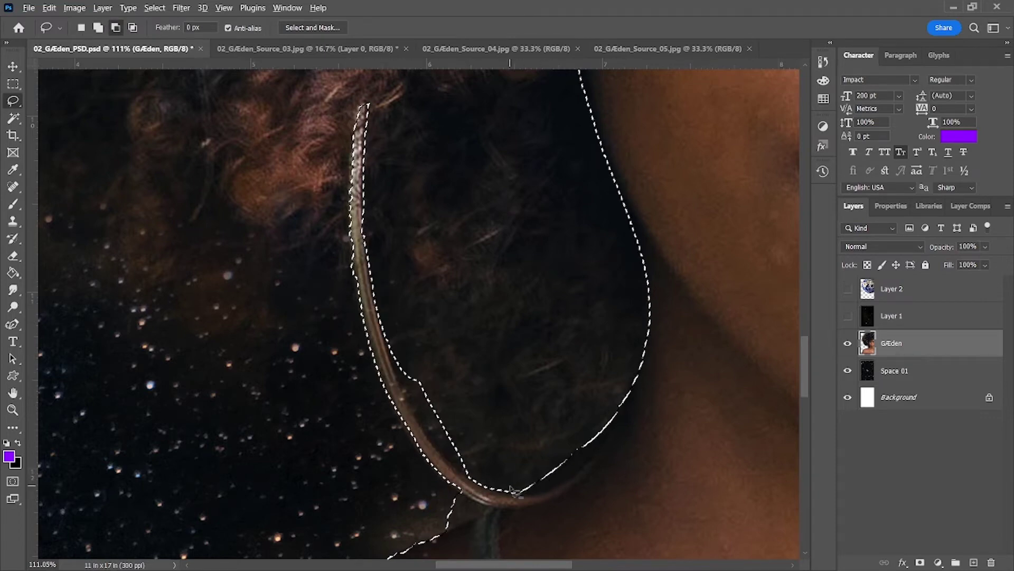
drag(489, 455, 483, 460)
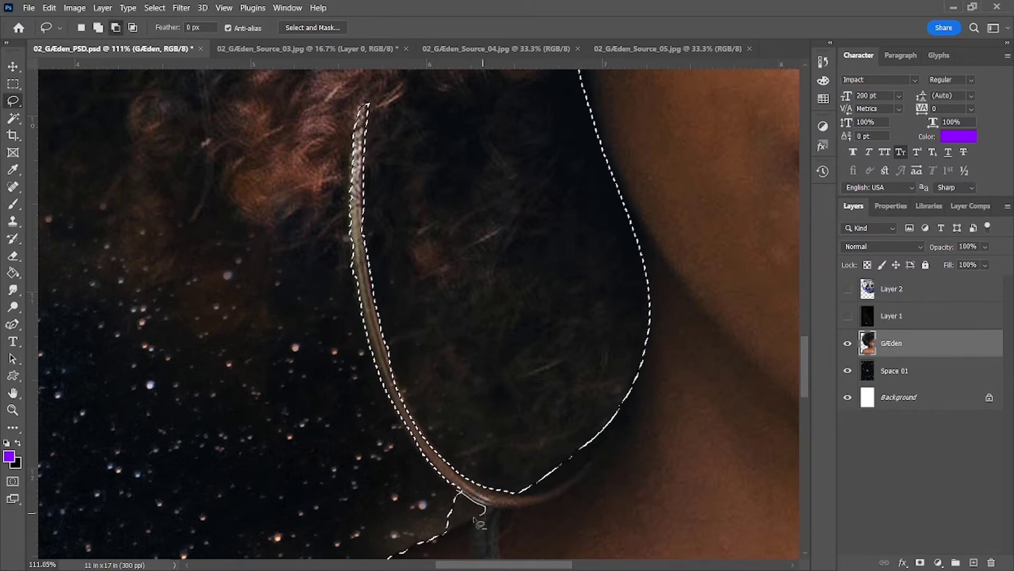
key(ctrl+0)
Show the Earth overlay layer and lower its opacity to 53%.
click(848, 289)
click(898, 288)
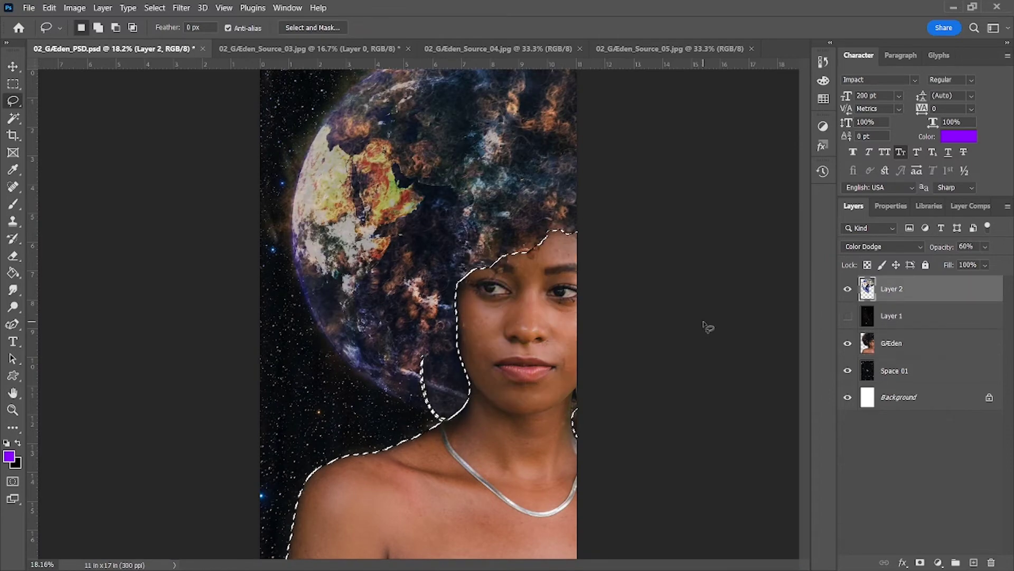
drag(986, 248, 976, 270)
Blend the Earth overlay with Soft Light at 68% opacity, then switch to the eclipse image.
key(shift+Tab)
key(Up)
key(Up)
key(Up)
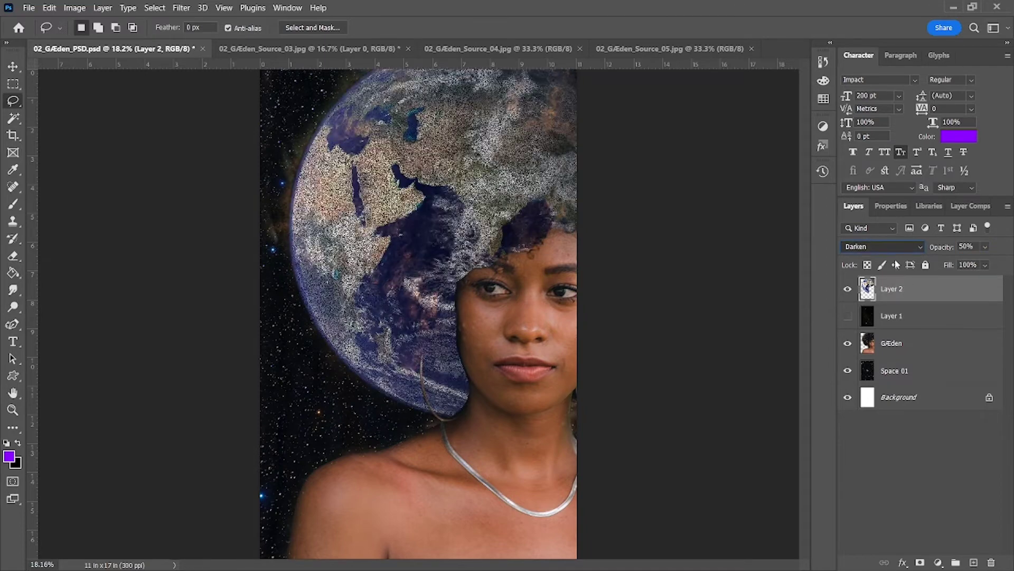
key(Down)
key(Down)
key(Down)
key(Down)
key(Down)
key(Down)
key(Down)
key(Down)
key(Down)
key(Down)
key(Down)
key(Down)
key(Up)
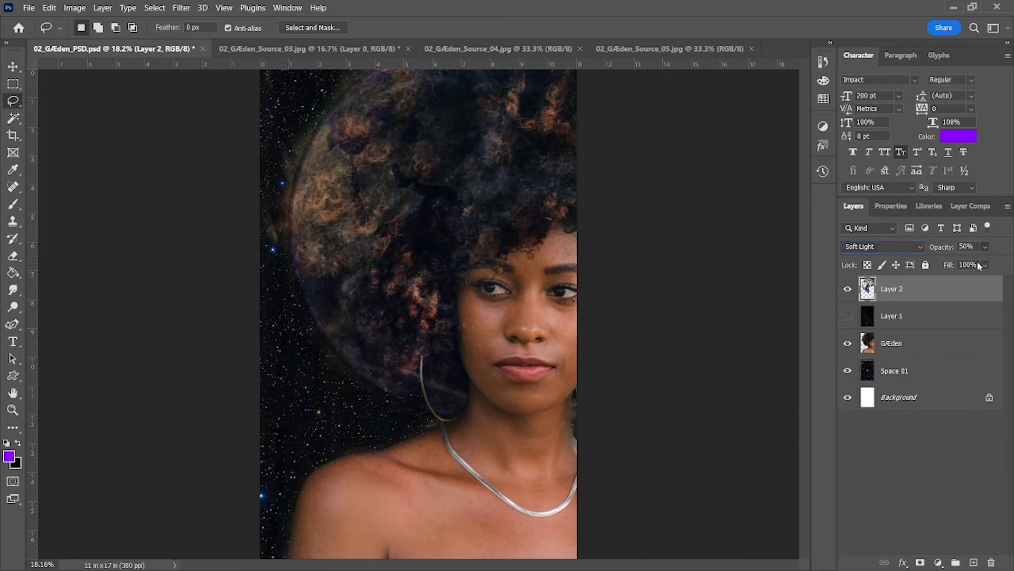
key(7)
key(7)
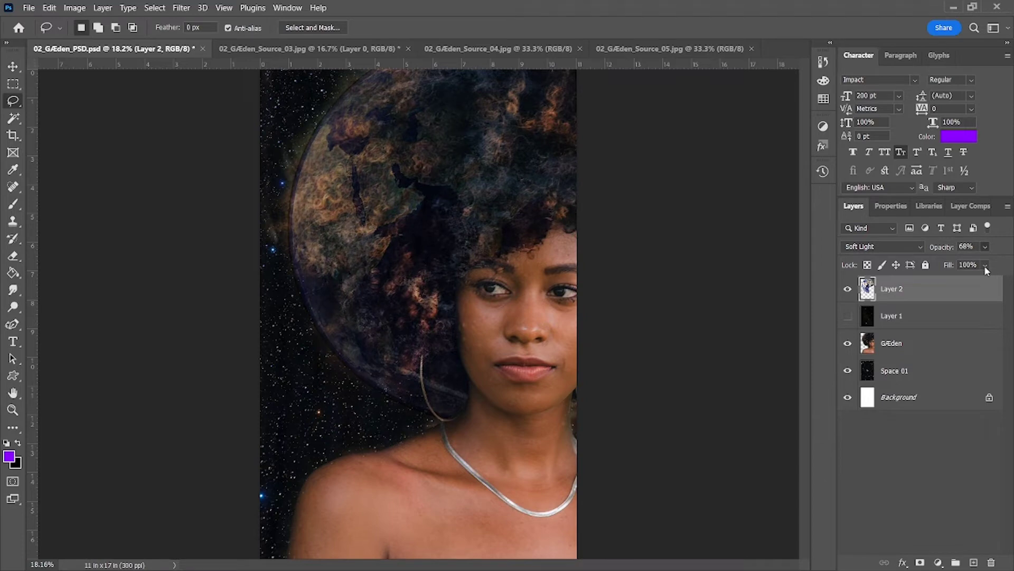
click(848, 289)
click(543, 53)
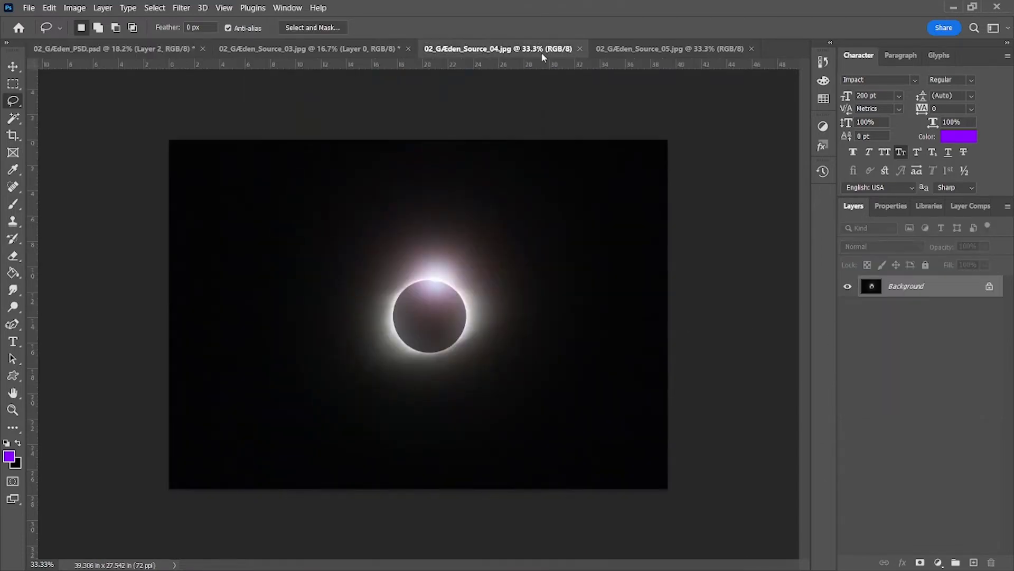
Unlock the eclipse background, object-select the eclipse and drag it into the poster document.
key(v)
click(696, 280)
click(13, 119)
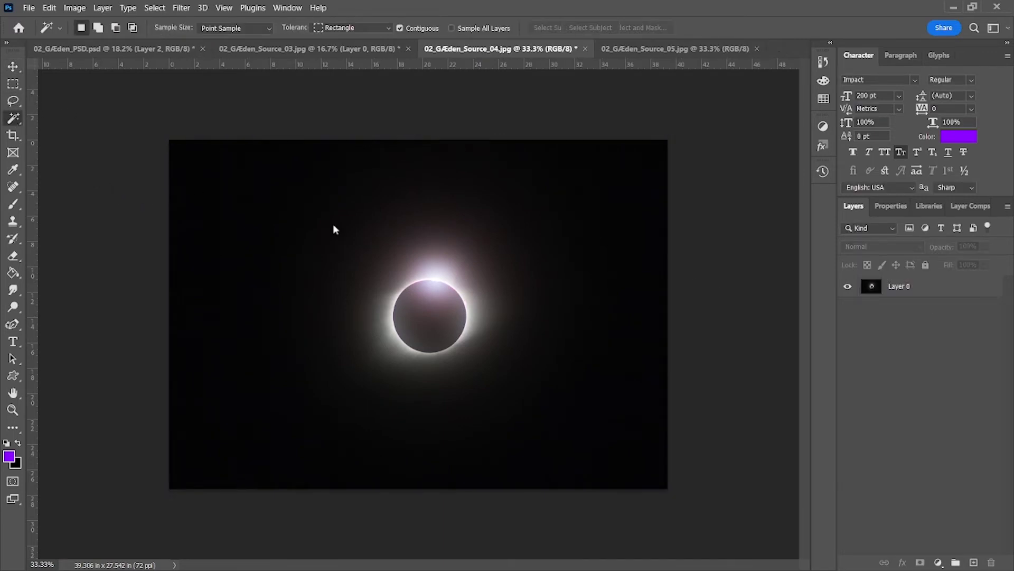
key(shift+w)
drag(296, 226, 601, 410)
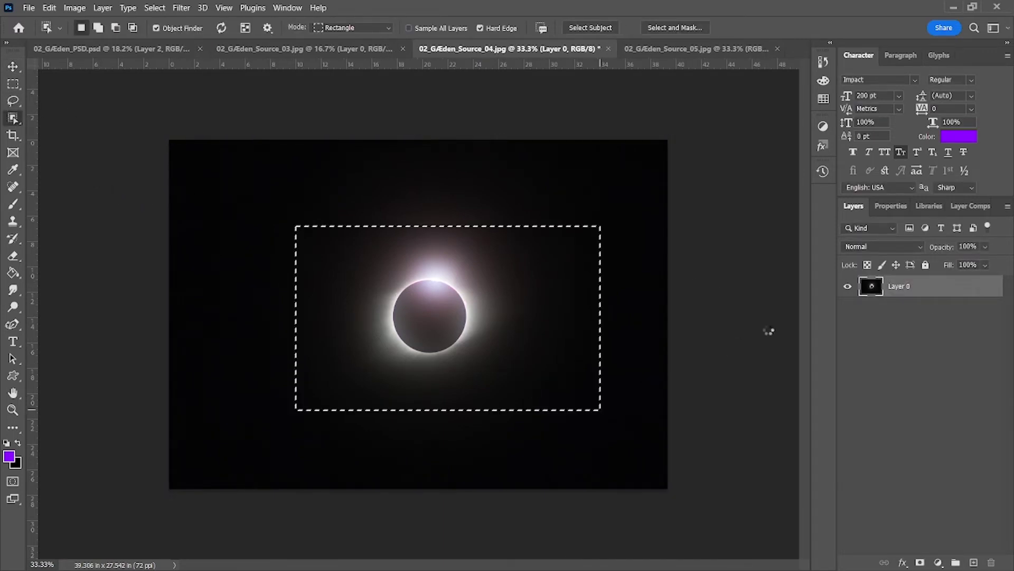
key(v)
mouse_move(343, 216)
mouse_down()
mouse_move(121, 82)
mouse_move(568, 400)
mouse_move(479, 433)
mouse_up()
Rotate the eclipse layer upright and enlarge it to about 239% to cover the page.
key(ctrl+t)
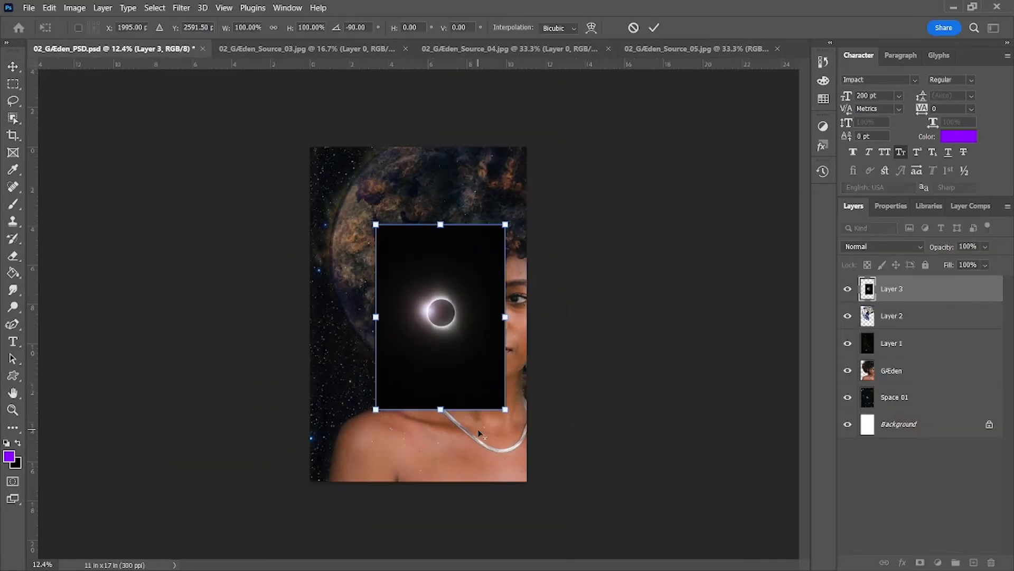
mouse_move(442, 344)
mouse_down()
mouse_move(375, 237)
mouse_move(521, 475)
mouse_up()
mouse_move(420, 331)
mouse_down()
mouse_move(464, 334)
mouse_move(374, 372)
mouse_move(419, 372)
mouse_up()
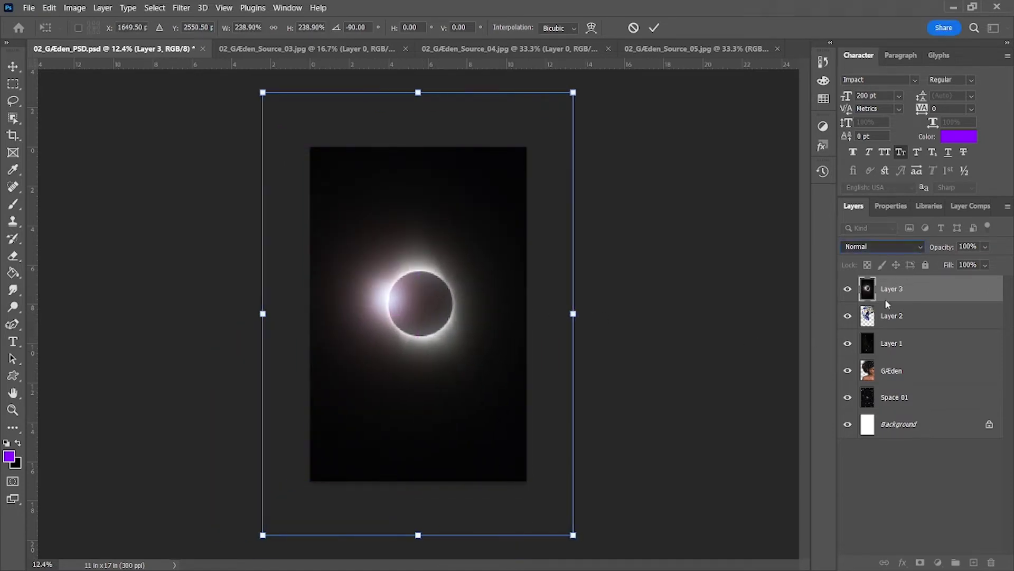
click(654, 27)
Preview Lighter Color and Hard Light blending on the eclipse layer.
click(883, 246)
click(881, 387)
key(Down)
key(Down)
key(Down)
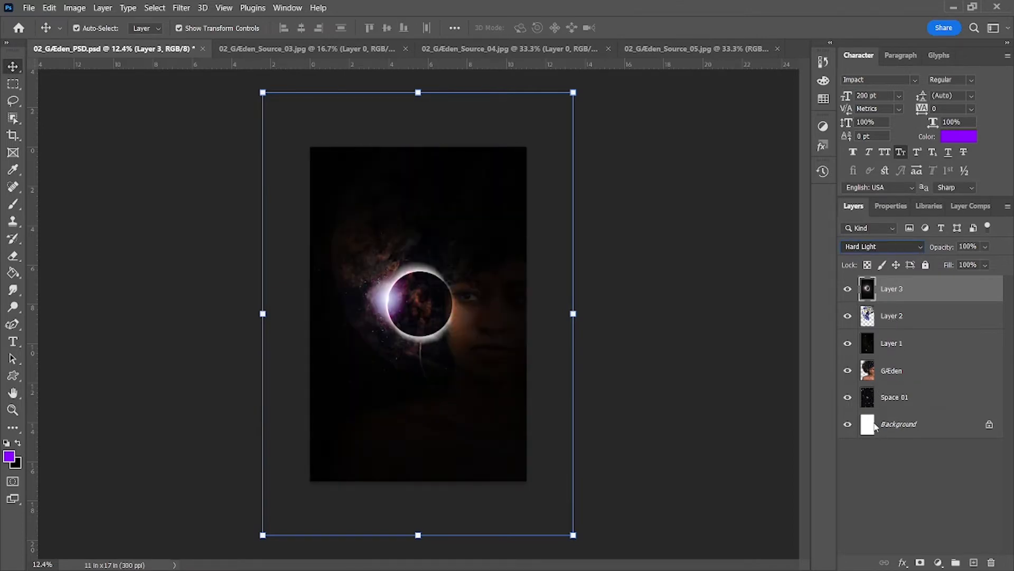
key(Down)
key(Down)
key(Down)
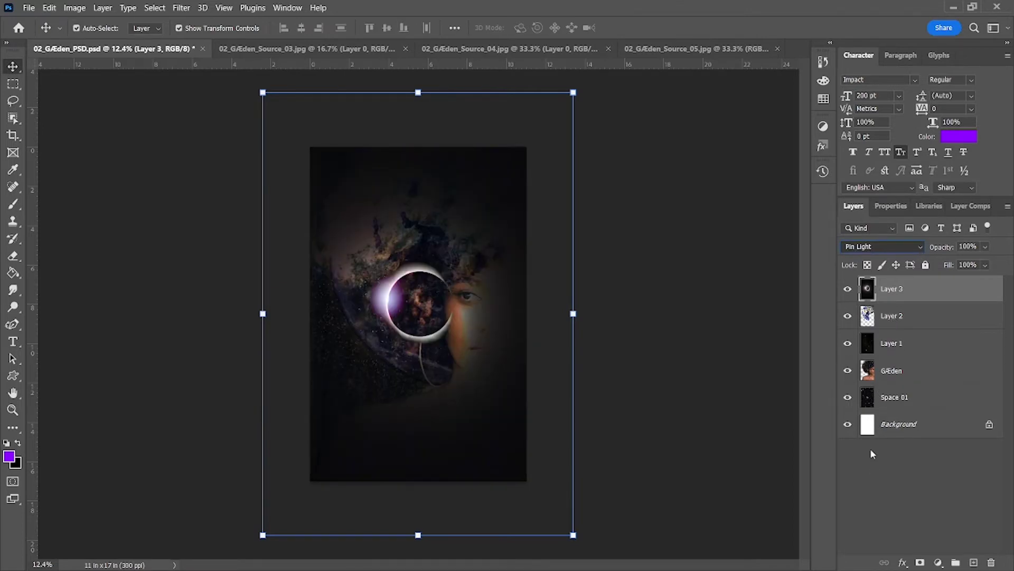
Scale the eclipse glow to about 95% and position it over her eye.
drag(574, 314, 620, 323)
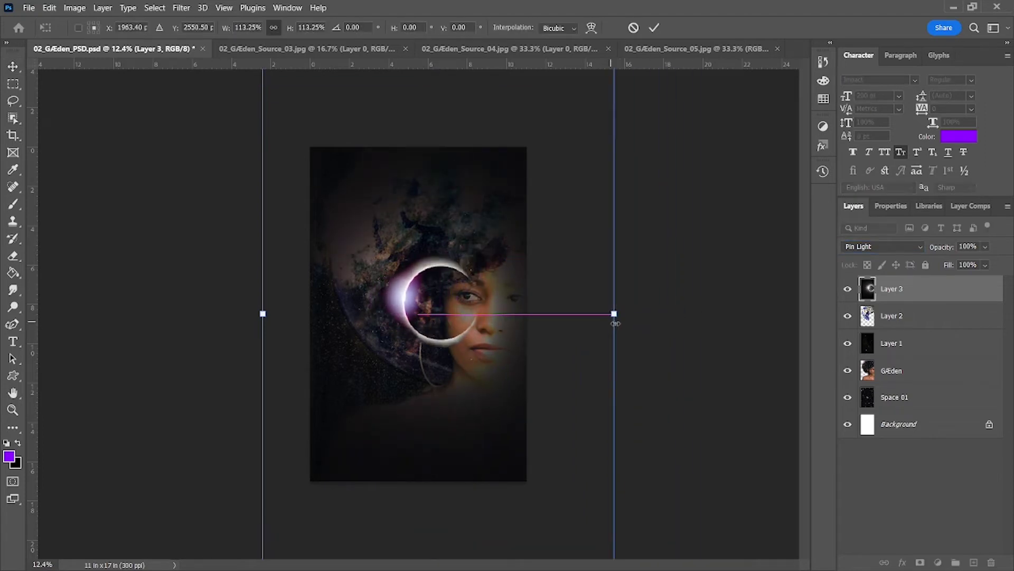
drag(508, 343, 512, 341)
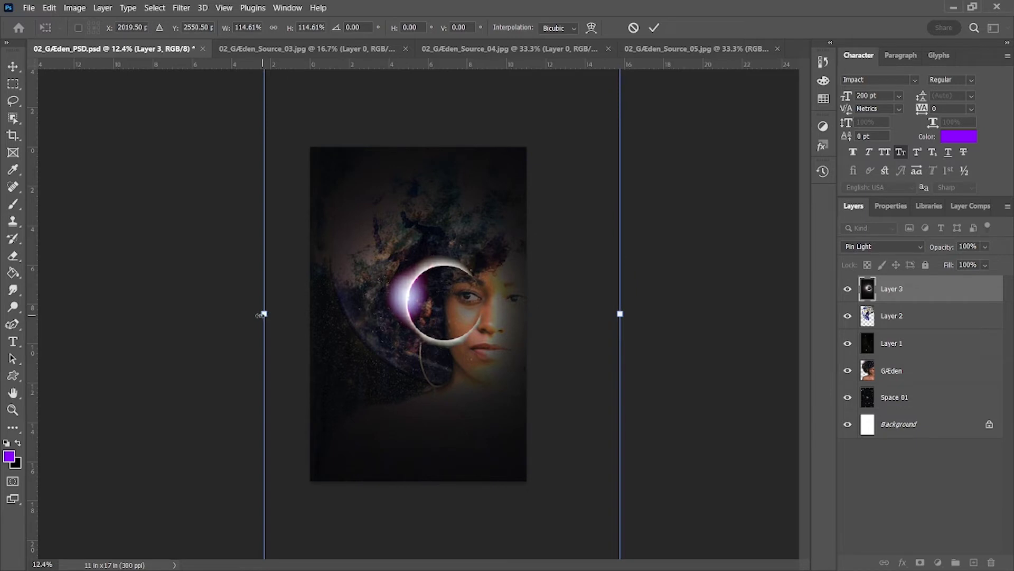
drag(265, 313, 317, 314)
drag(458, 363, 445, 363)
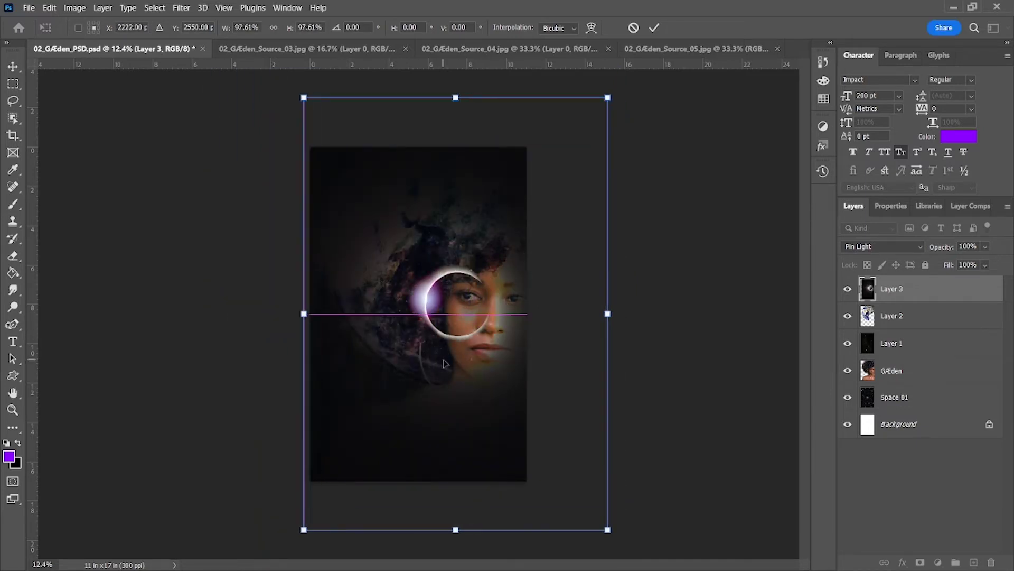
drag(308, 313, 21, 312)
drag(343, 313, 464, 304)
drag(732, 304, 702, 305)
drag(102, 304, 173, 304)
drag(702, 304, 605, 305)
drag(231, 318, 259, 319)
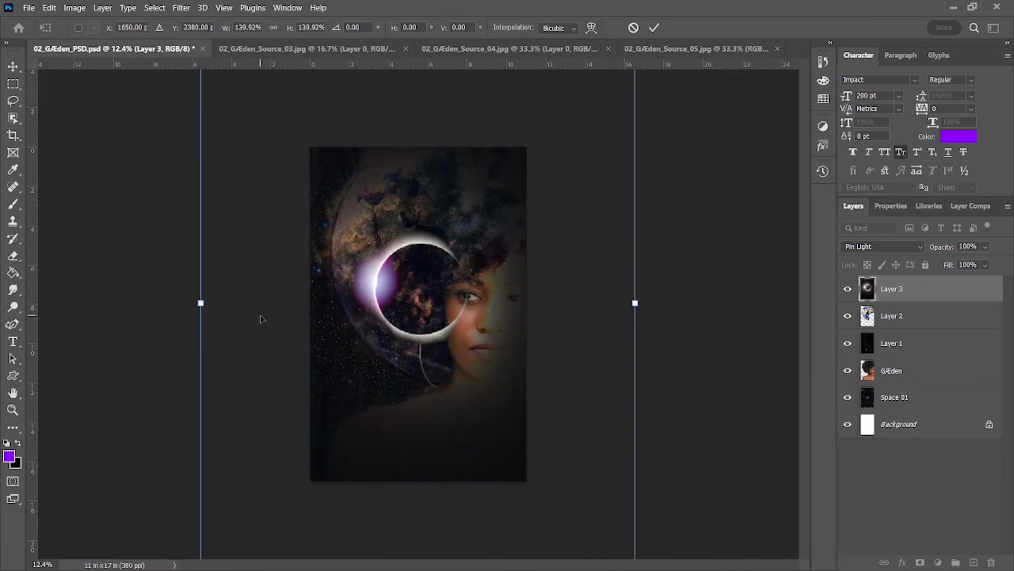
drag(201, 303, 304, 303)
mouse_move(637, 302)
mouse_down()
mouse_move(597, 313)
mouse_move(610, 314)
mouse_up()
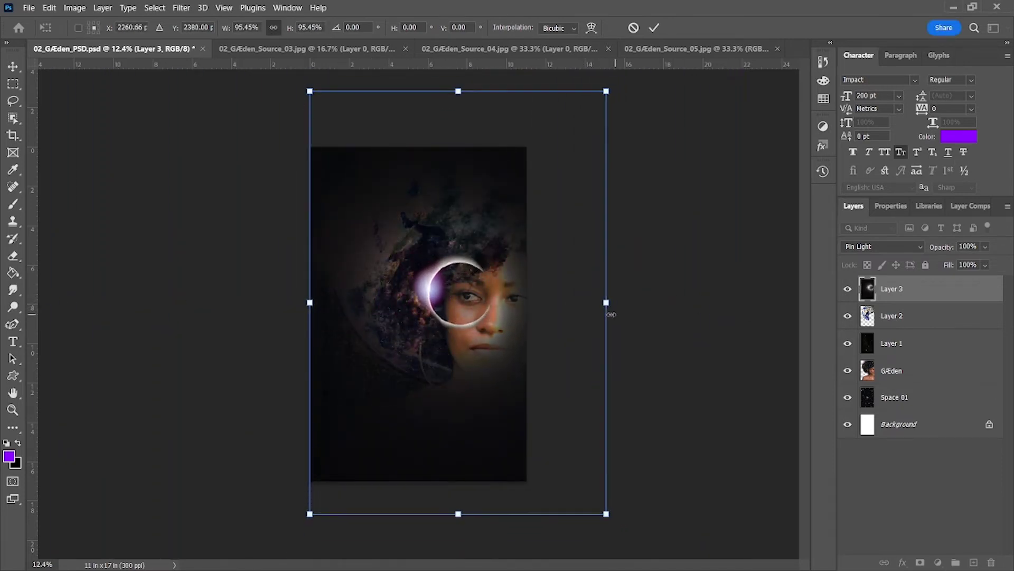
drag(457, 329, 452, 335)
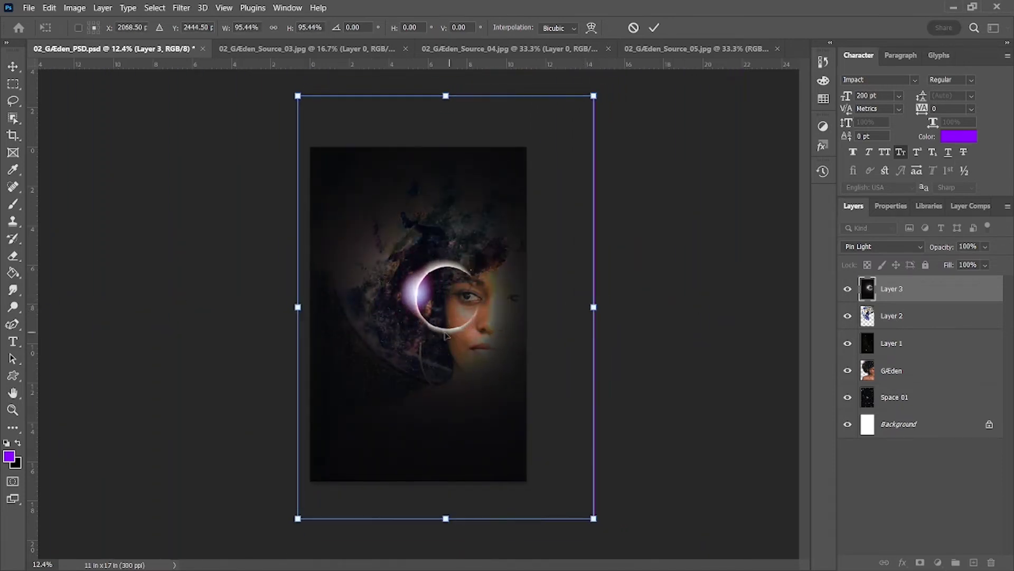
click(655, 28)
Step through additive blend modes and set the eclipse layer to Lighten.
click(893, 289)
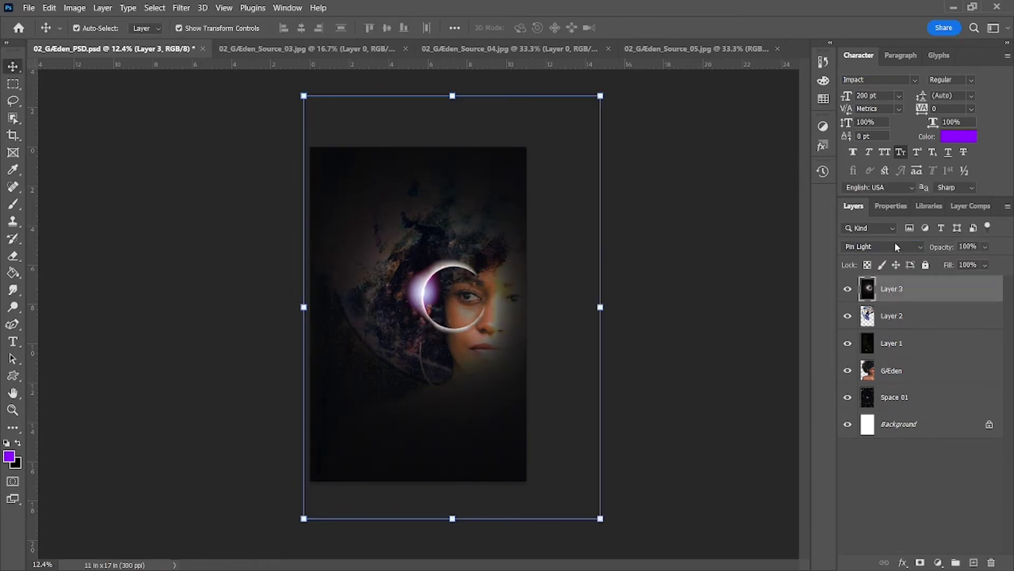
key(shift+plus)
key(shift+plus)
key(shift+plus)
key(shift+plus)
key(shift+plus)
key(shift+plus)
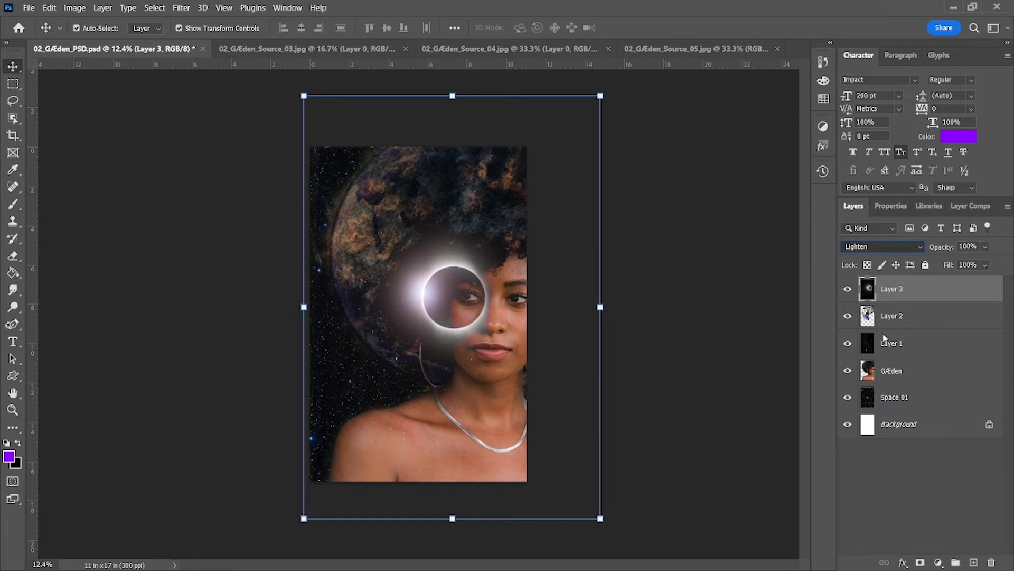
key(Down)
key(Down)
key(Down)
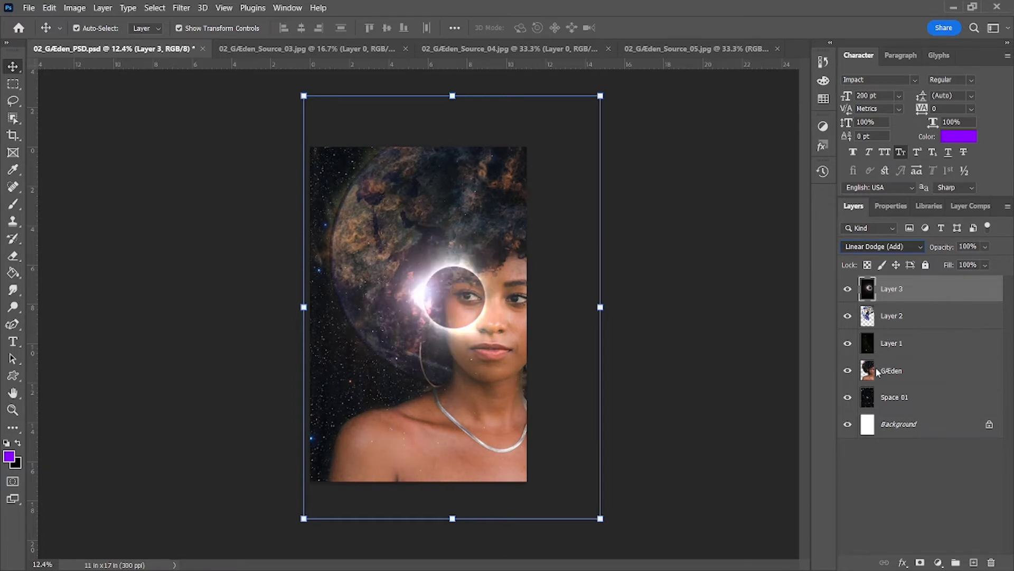
key(Down)
key(Up)
key(Up)
key(Up)
key(Up)
key(Down)
key(Up)
click(682, 322)
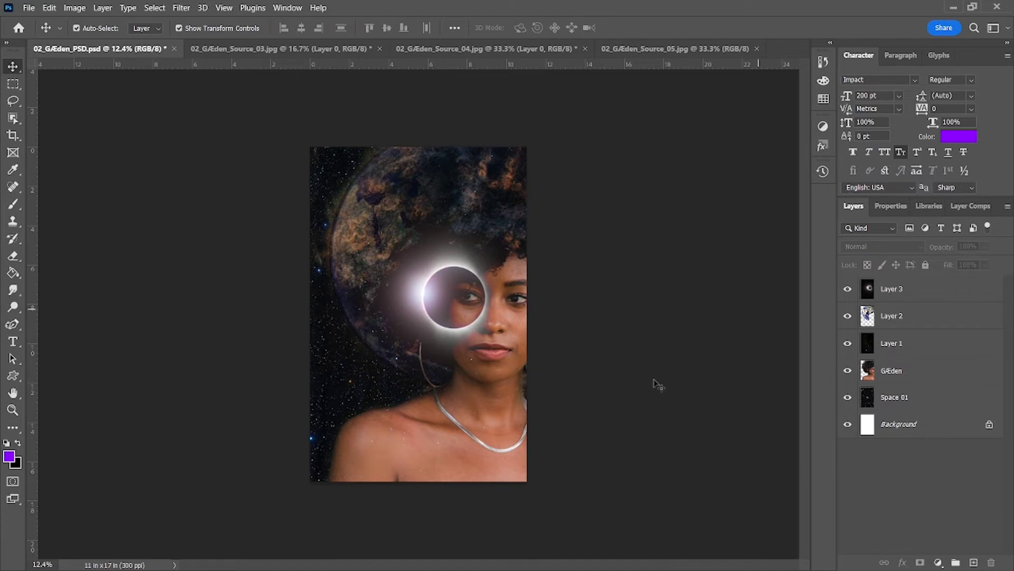
Set the Earth hair layer (Layer 2) to 50% opacity and hide the eclipse layer.
click(904, 315)
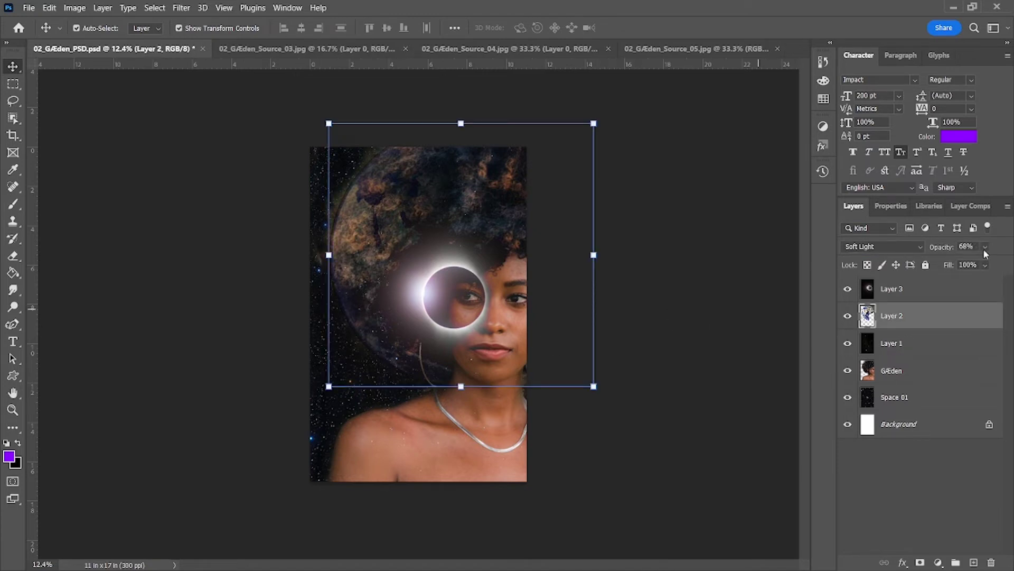
key(1)
key(6)
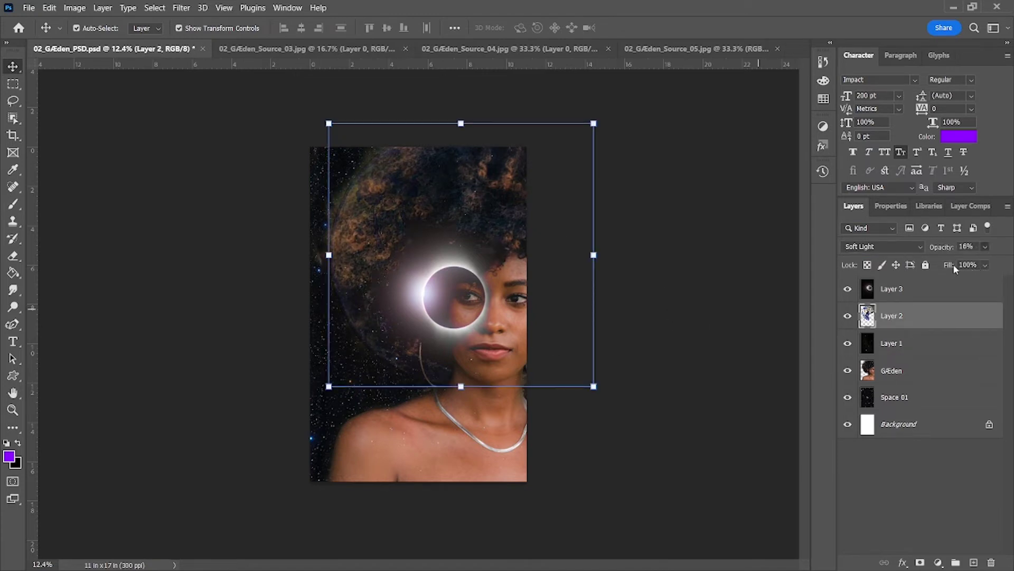
key(3)
key(8)
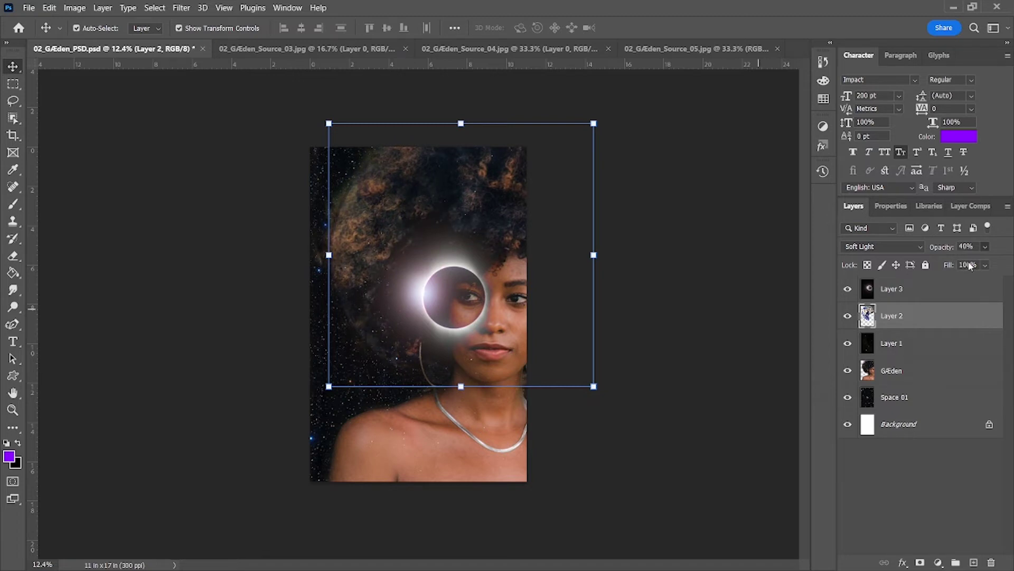
click(848, 289)
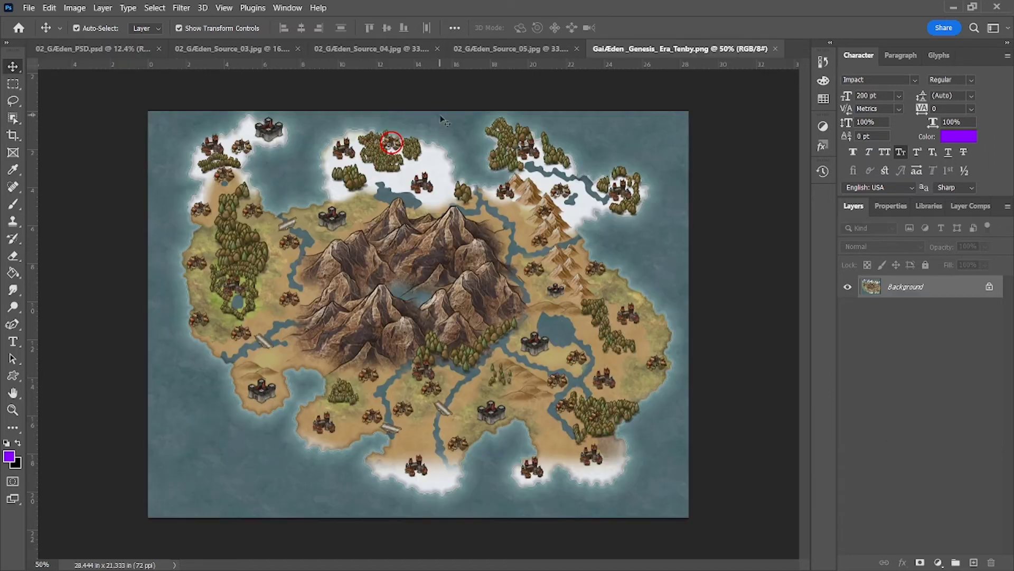
Close the PNG map, drag the fantasy map into the poster, enlarge it over the canvas top, then hide it.
click(775, 49)
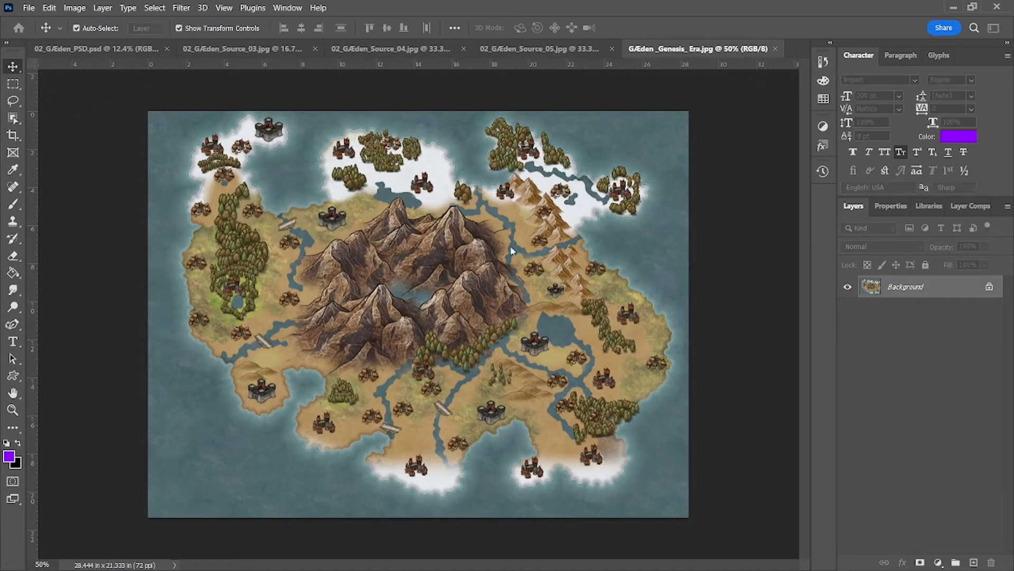
drag(444, 309, 454, 276)
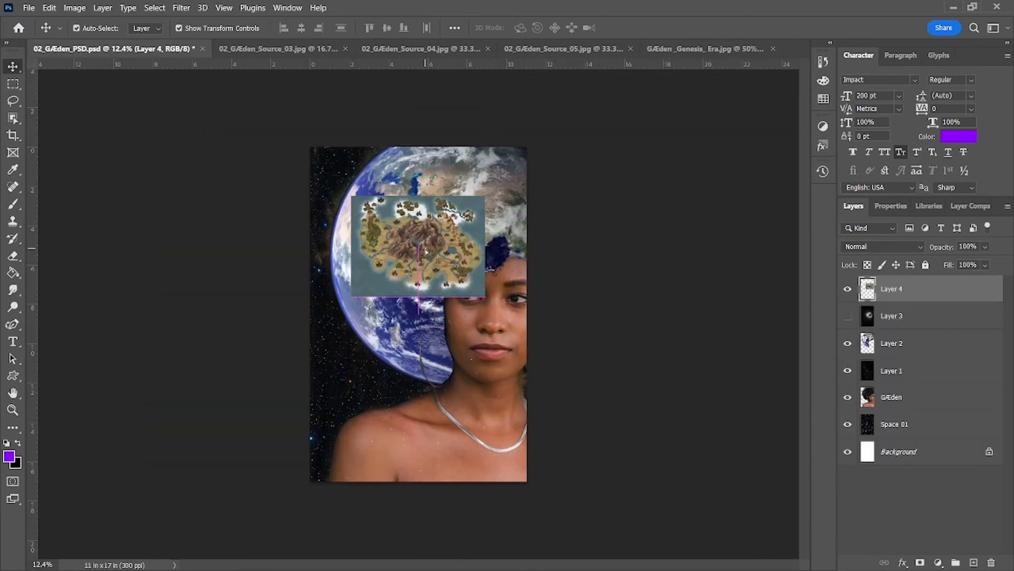
drag(454, 277, 388, 219)
drag(444, 246, 632, 389)
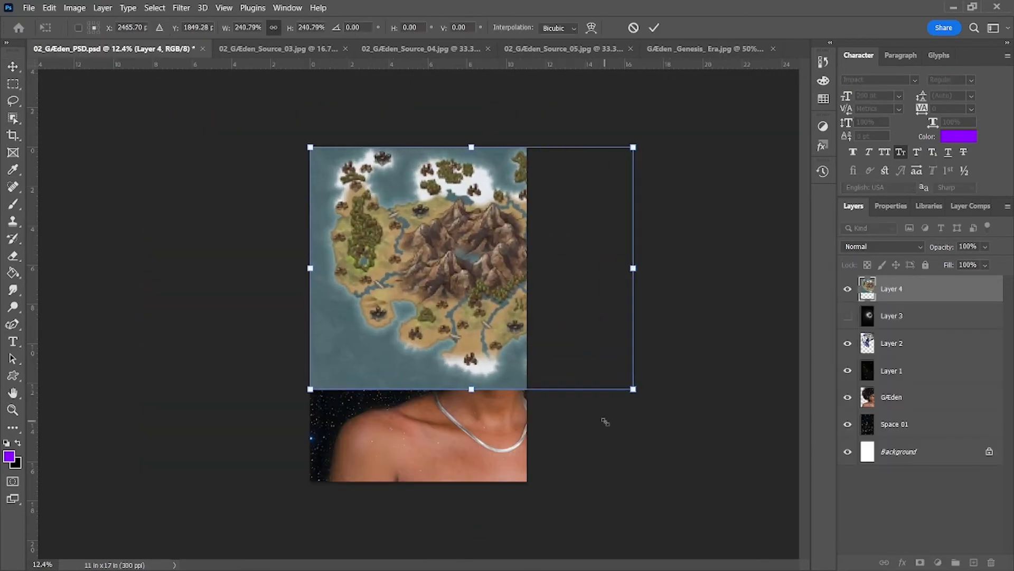
drag(454, 264, 424, 271)
key(Return)
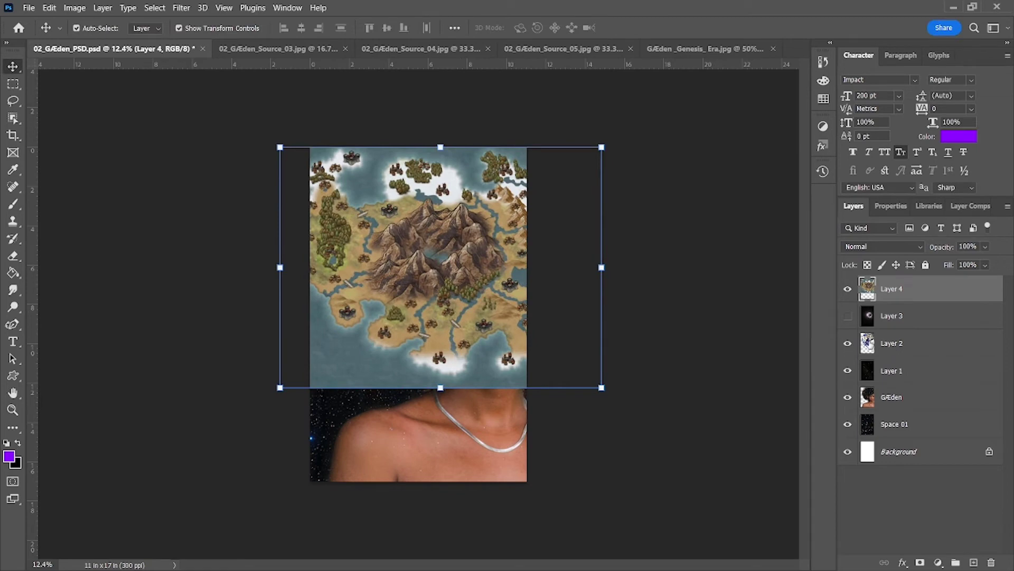
click(848, 289)
Quick-select the Earth-and-hair outline on the Earth hair layer.
click(892, 343)
click(190, 181)
key(w)
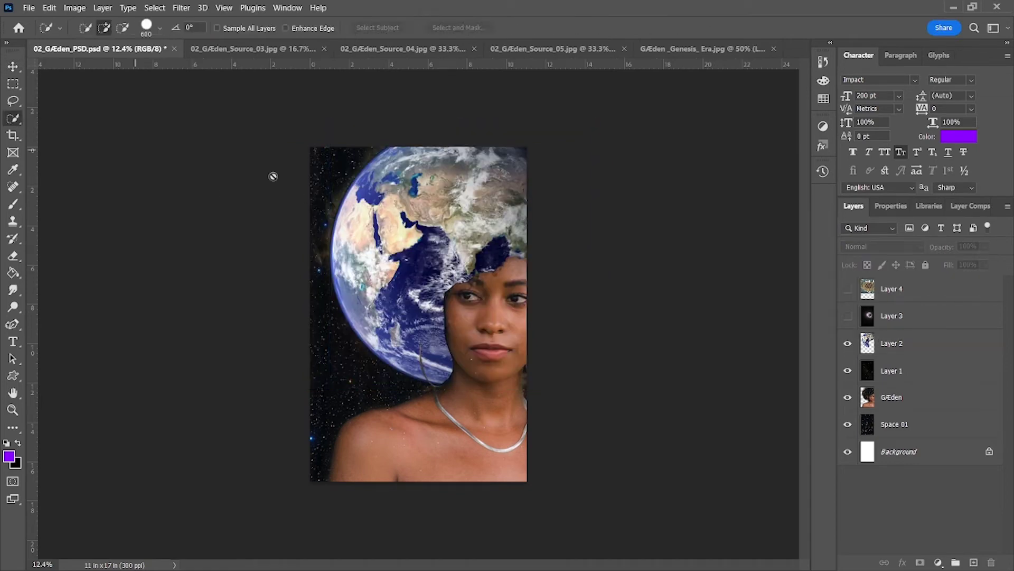
click(892, 343)
mouse_move(486, 263)
mouse_down()
mouse_move(526, 267)
mouse_move(458, 258)
mouse_move(401, 343)
mouse_up()
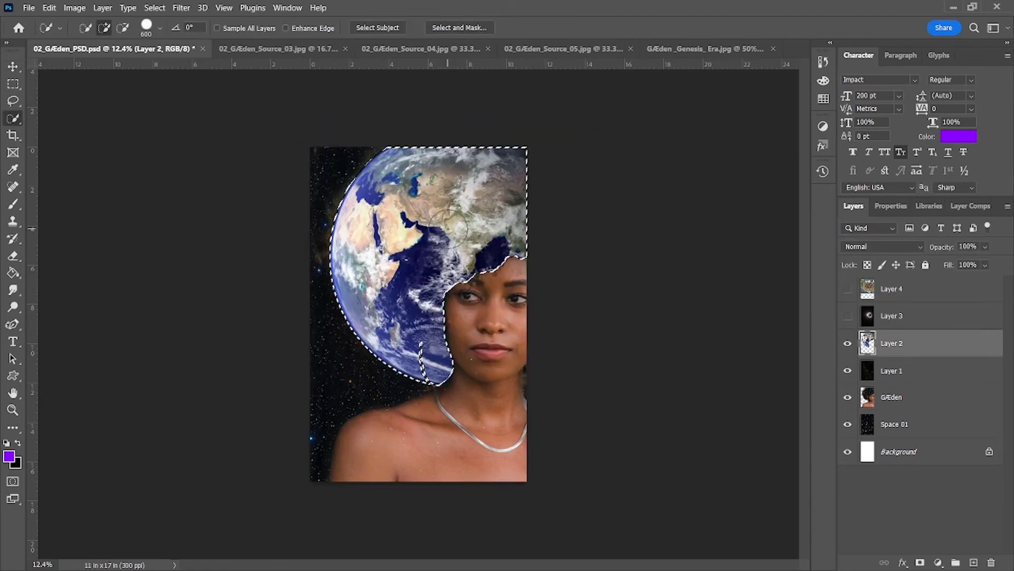
Show the map layer, invert the selection, delete the map outside the Earth shape, and deselect.
click(848, 288)
click(892, 288)
click(155, 7)
click(171, 57)
key(Delete)
key(v)
click(181, 163)
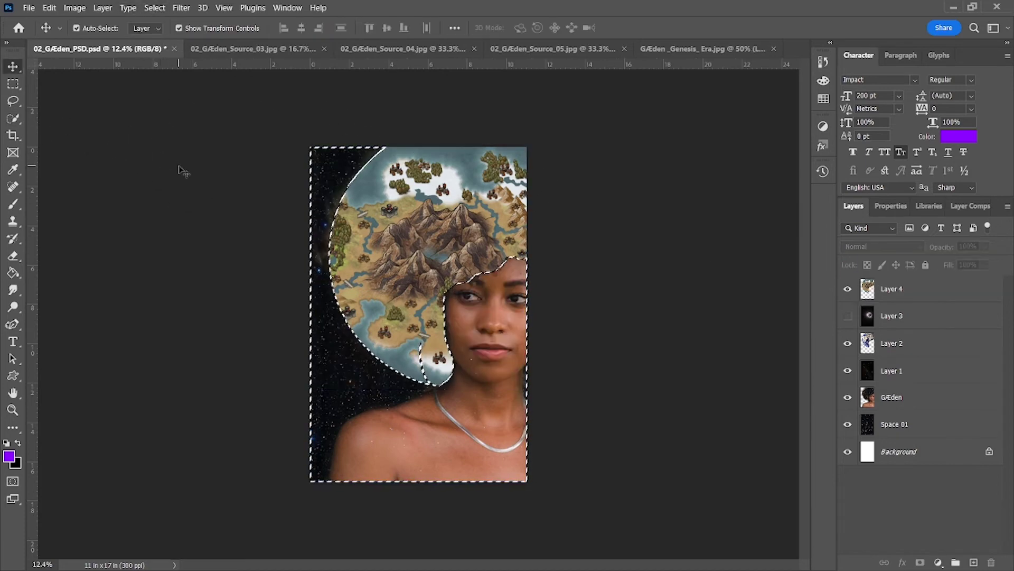
key(ctrl+d)
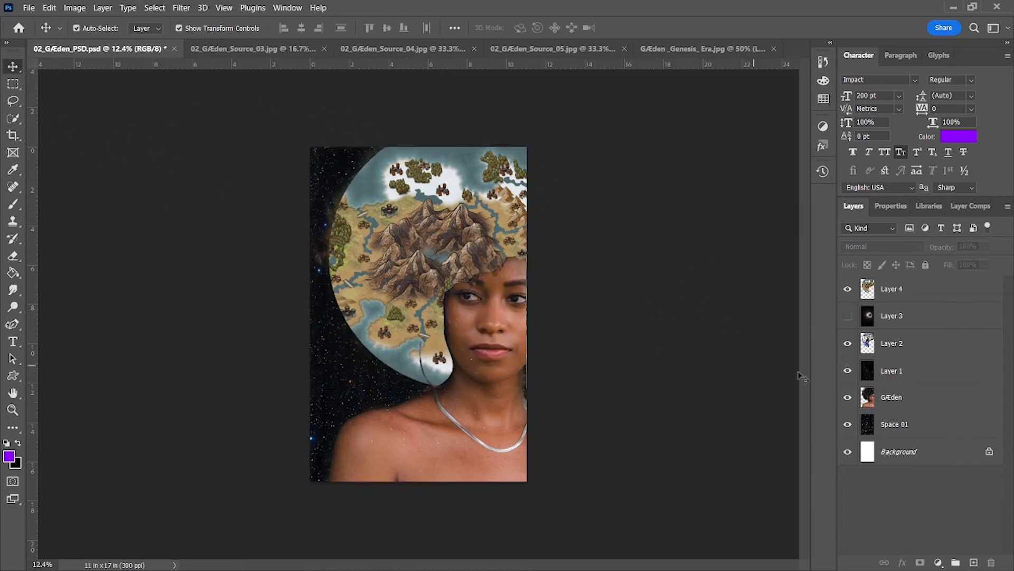
Cycle blend modes on the map layer, comparing with the Earth hair layer hidden and shown.
click(891, 345)
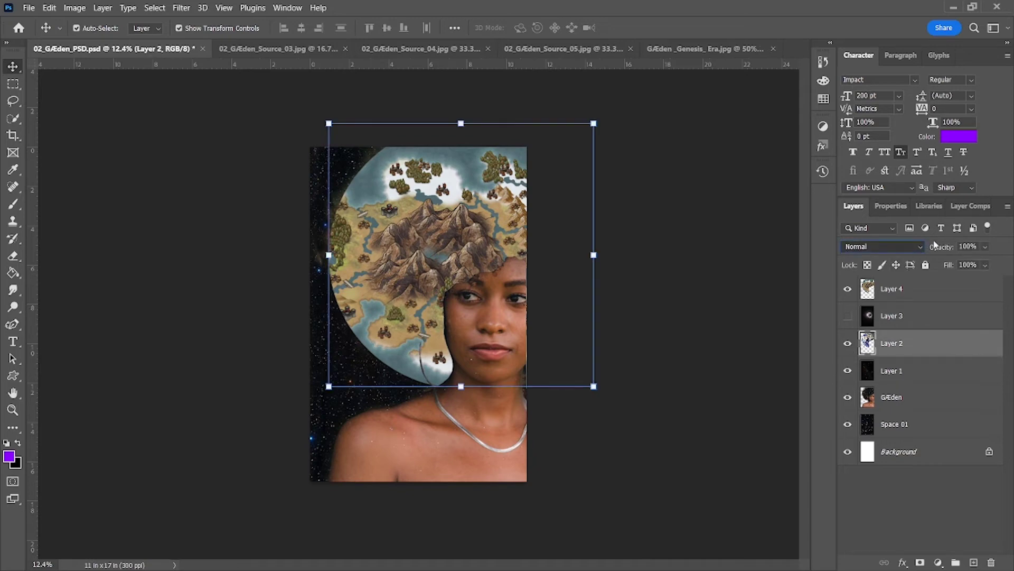
click(909, 289)
click(893, 246)
key(Down)
key(Down)
key(Down)
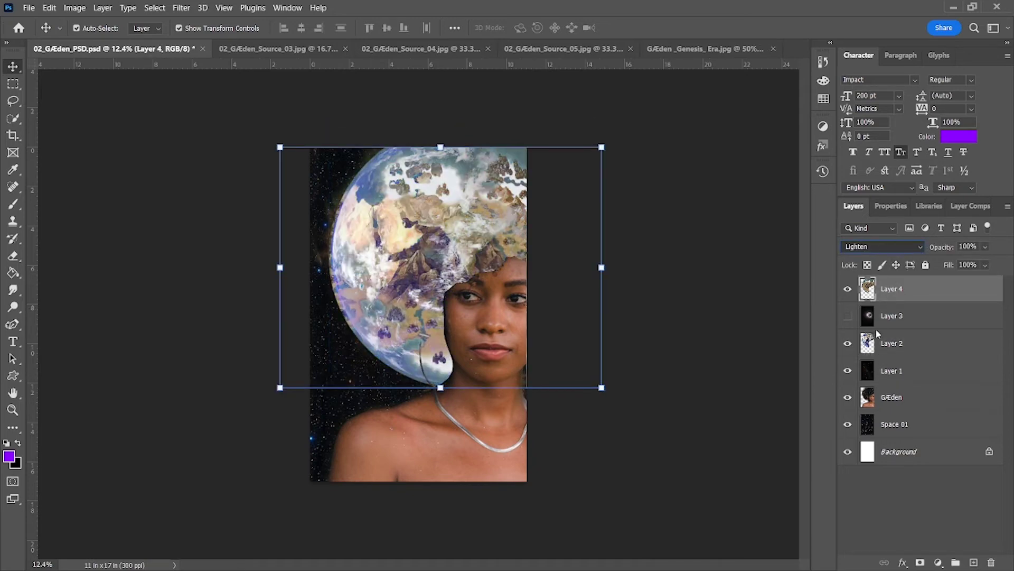
key(Down)
click(848, 343)
key(Down)
key(Down)
key(Down)
key(Down)
key(Down)
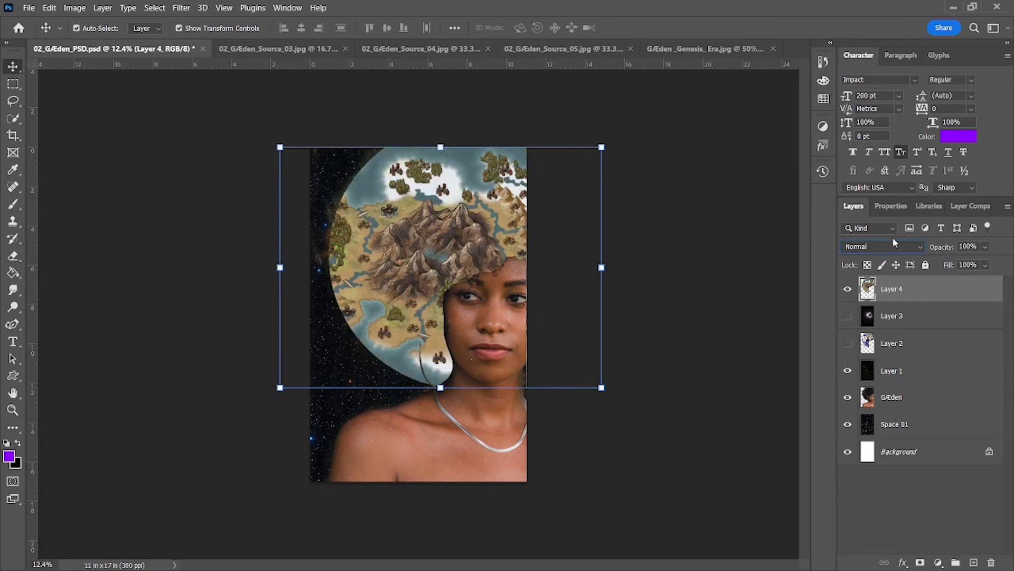
click(847, 343)
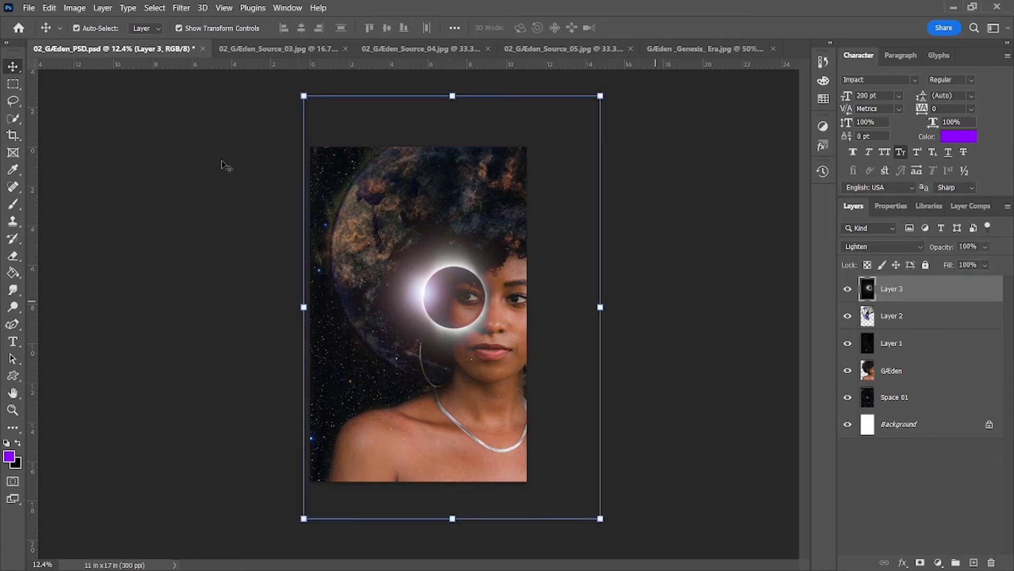
Draw a rectangular selection over most of the poster, then clear it.
key(m)
drag(314, 152, 527, 468)
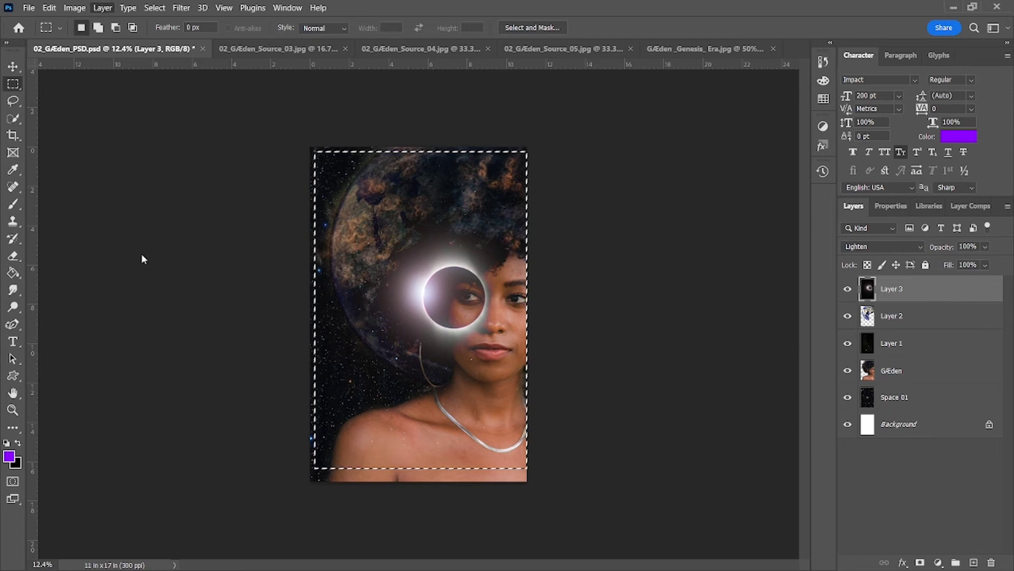
key(ctrl+d)
scroll(249, 385, down, 3)
scroll(248, 385, up, 1)
Move the eclipse layer down one level, enlarge it about threefold, shift it left and apply.
key(ctrl+bracketleft)
key(ctrl+bracketleft)
key(ctrl+bracketleft)
key(v)
drag(482, 237, 639, 75)
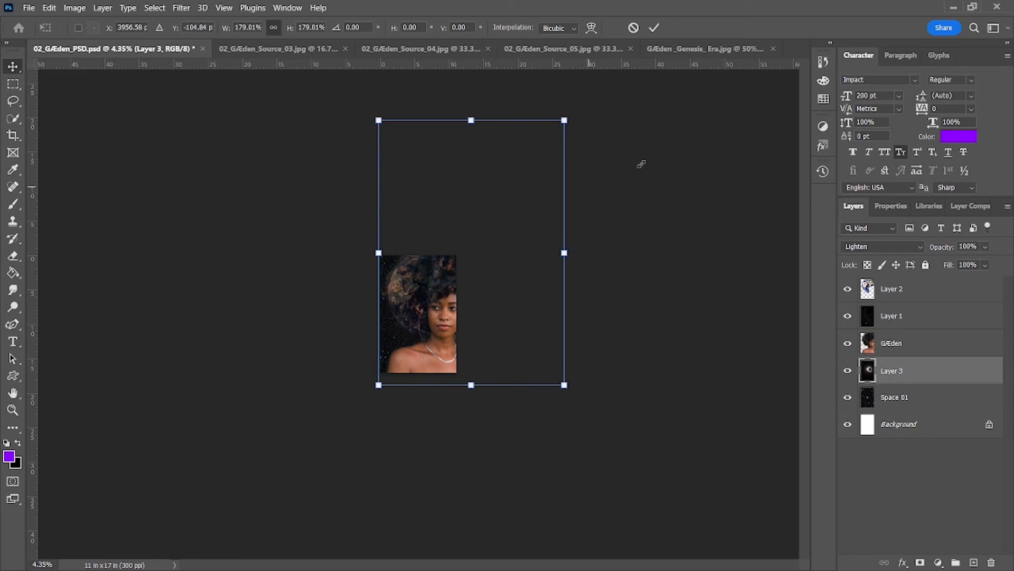
drag(590, 318, 500, 333)
click(654, 27)
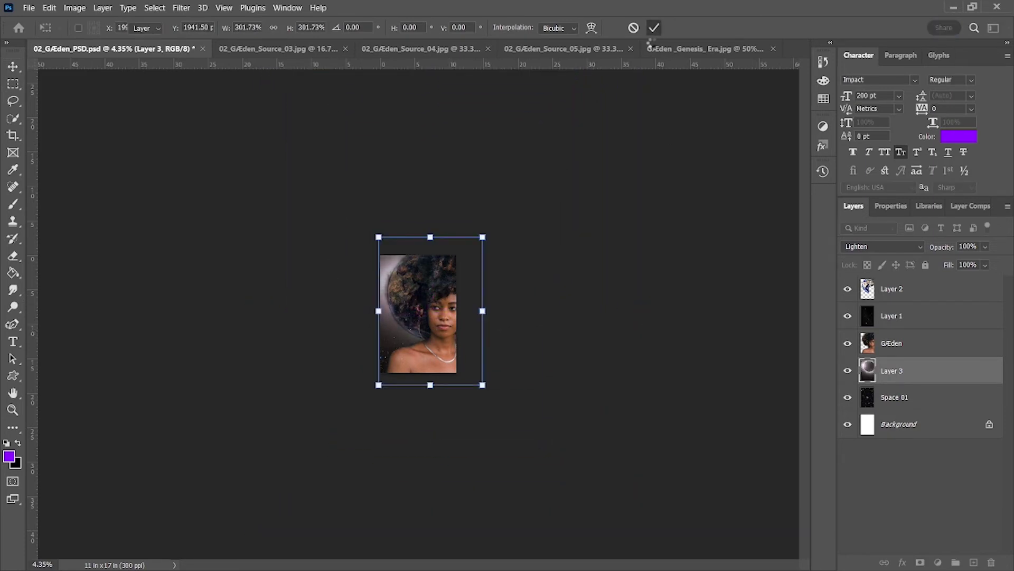
click(657, 251)
Scroll the view and select the eclipse Layer 3.
scroll(656, 251, up, 3)
scroll(647, 280, down, 1)
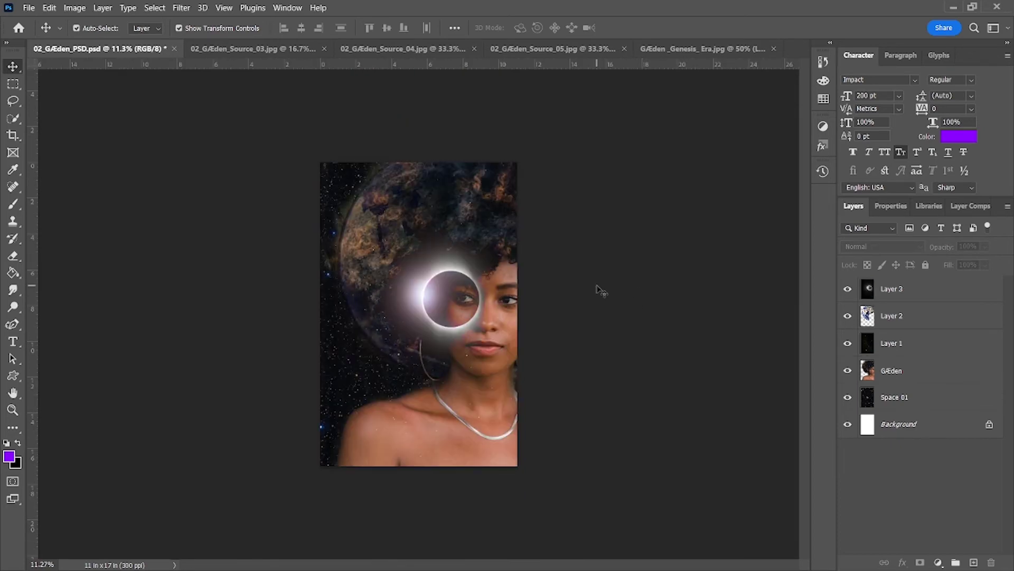
scroll(602, 289, up, 1)
click(912, 296)
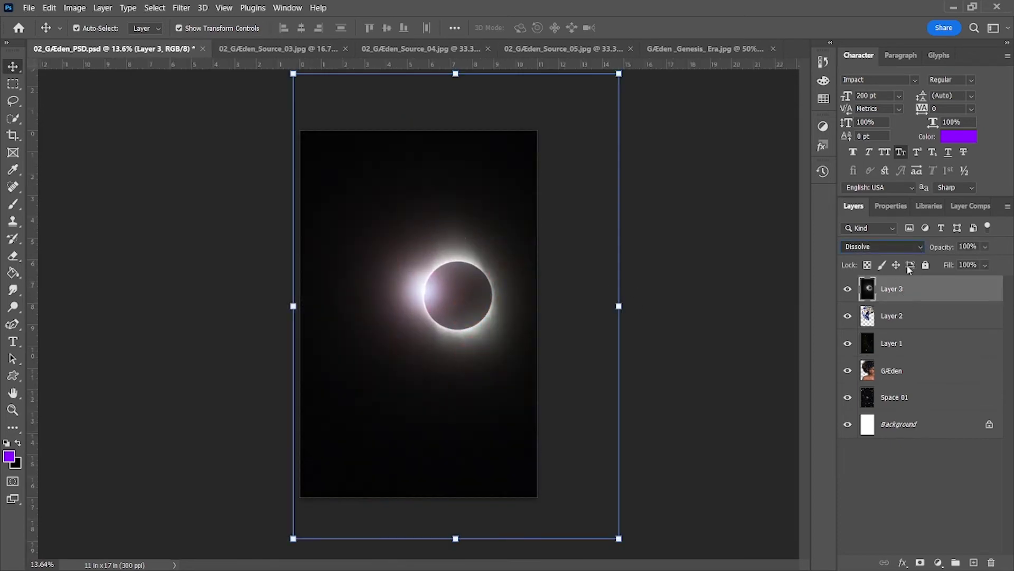
Set Layer 3 to Linear Dodge (Add), then step through the other layers to check their blending.
key(shift+plus)
key(shift+plus)
key(shift+plus)
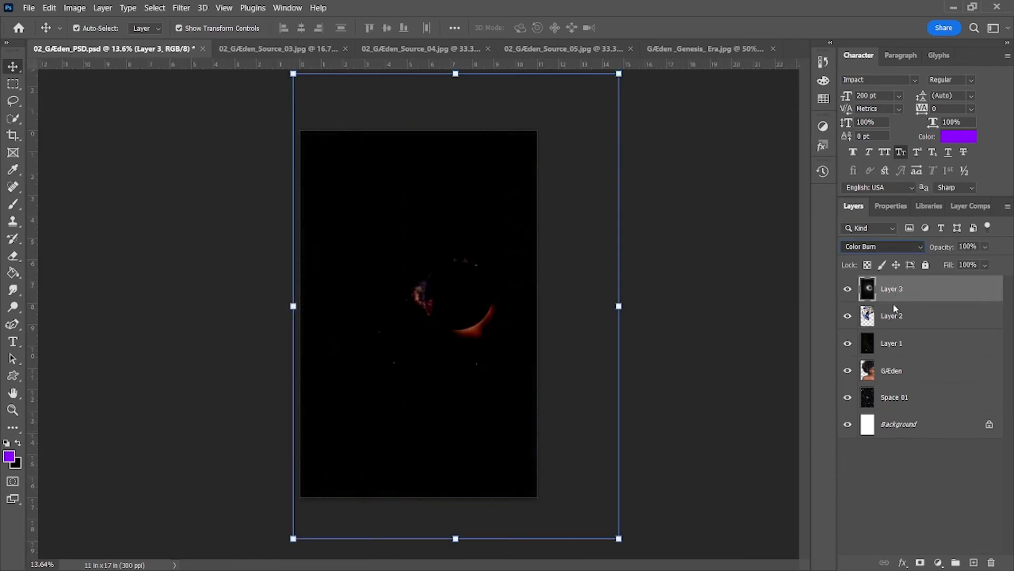
key(shift+plus)
key(shift+plus)
key(shift+plus)
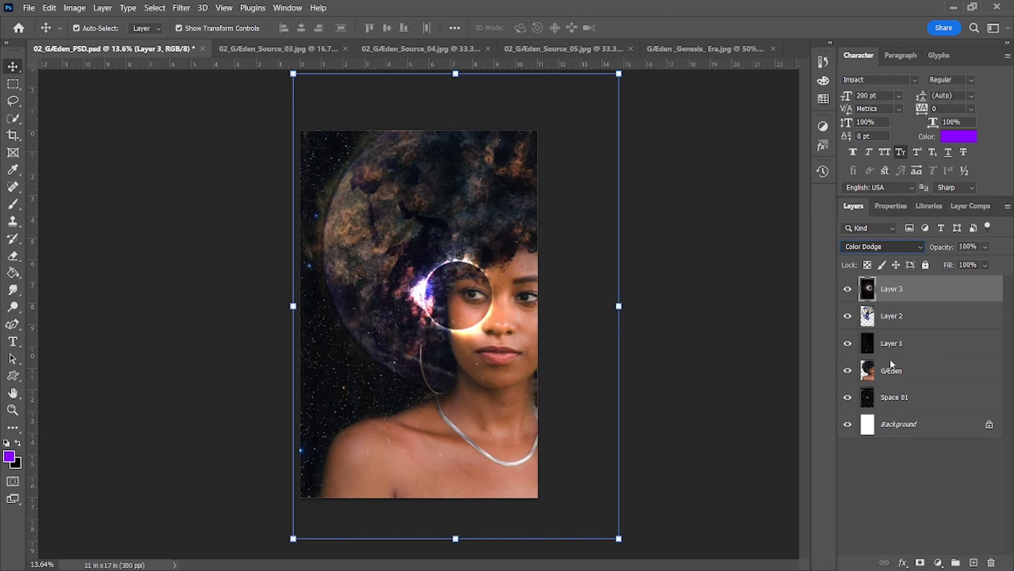
key(shift+plus)
key(shift+plus)
key(shift+plus)
key(shift+plus)
key(shift+plus)
key(shift+minus)
key(shift+minus)
key(shift+minus)
key(shift+minus)
click(921, 317)
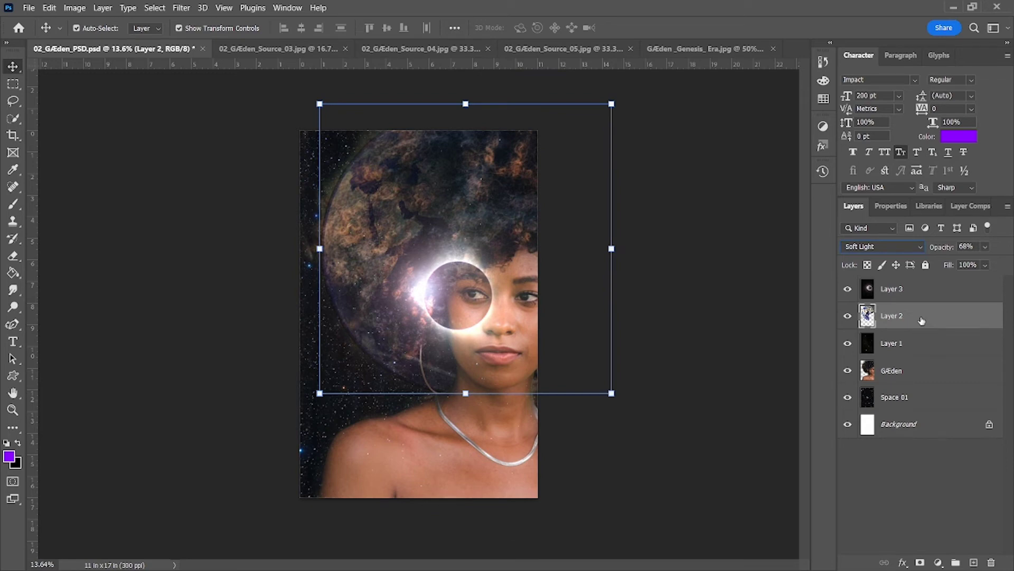
key(alt+bracketright)
key(alt+bracketleft)
key(alt+bracketleft)
key(alt+bracketleft)
key(alt+bracketleft)
click(911, 373)
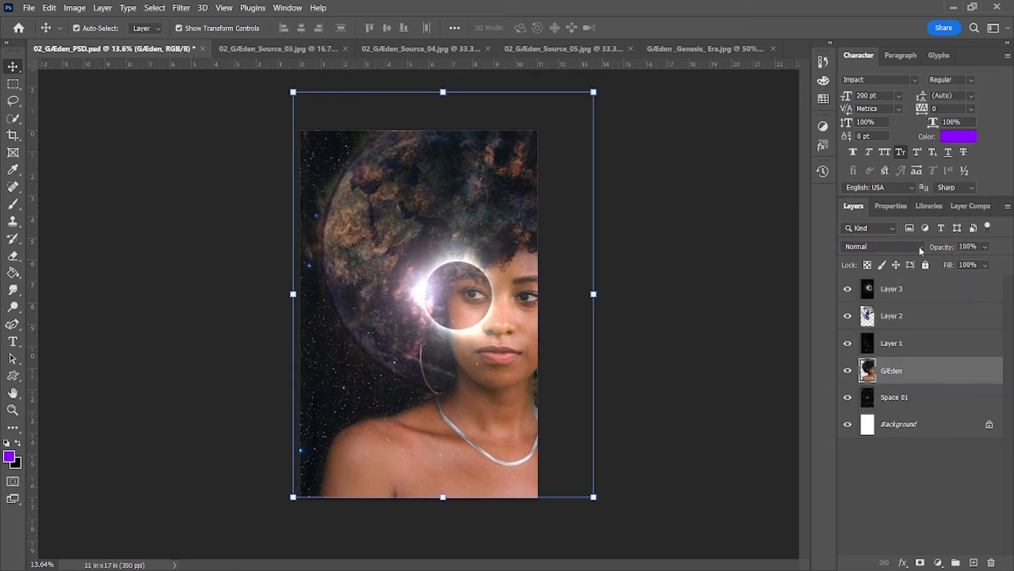
Compare the eclipse glow on and off, trying Lighter Color and Hard Light before returning to Linear Dodge (Add).
click(915, 289)
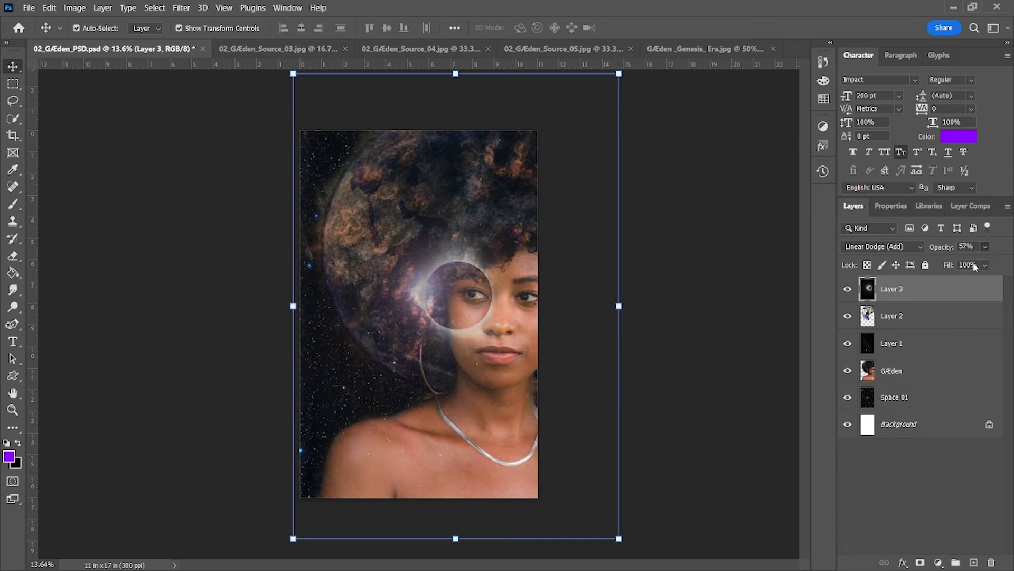
click(848, 289)
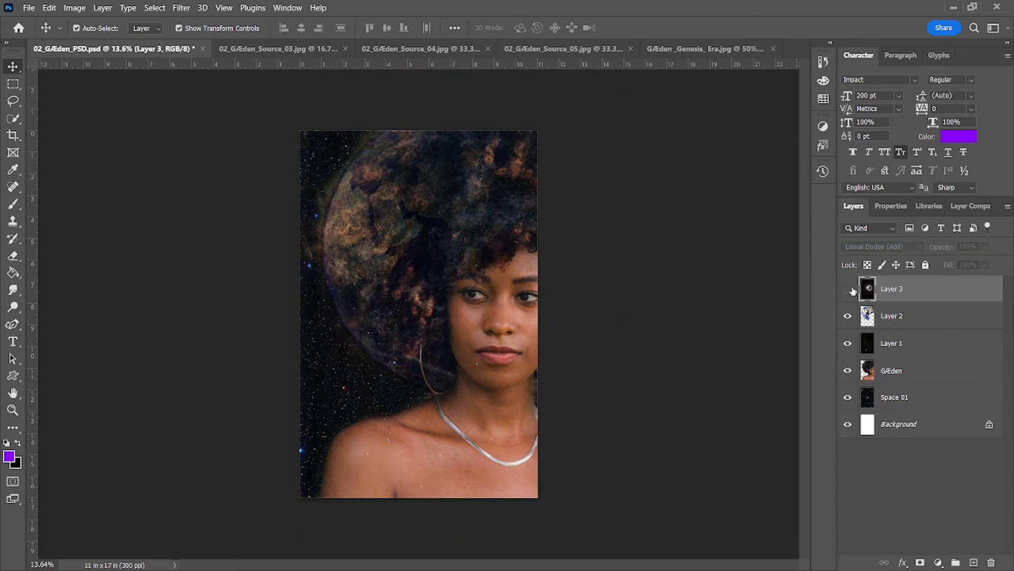
click(847, 289)
key(shift+plus)
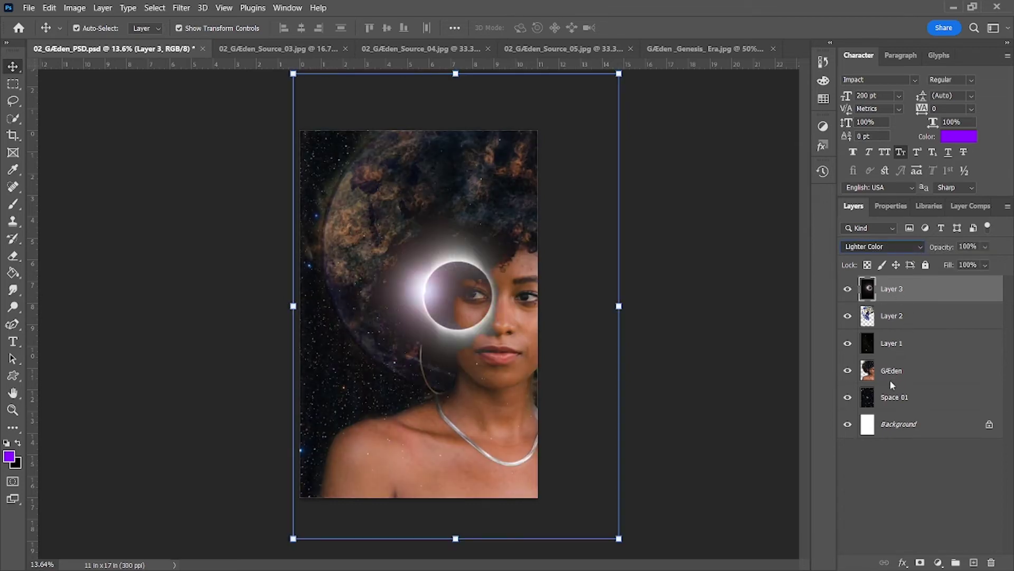
key(shift+plus)
key(shift+plus)
key(shift+plus)
key(shift+minus)
key(shift+minus)
key(shift+minus)
key(shift+minus)
key(ctrl+comma)
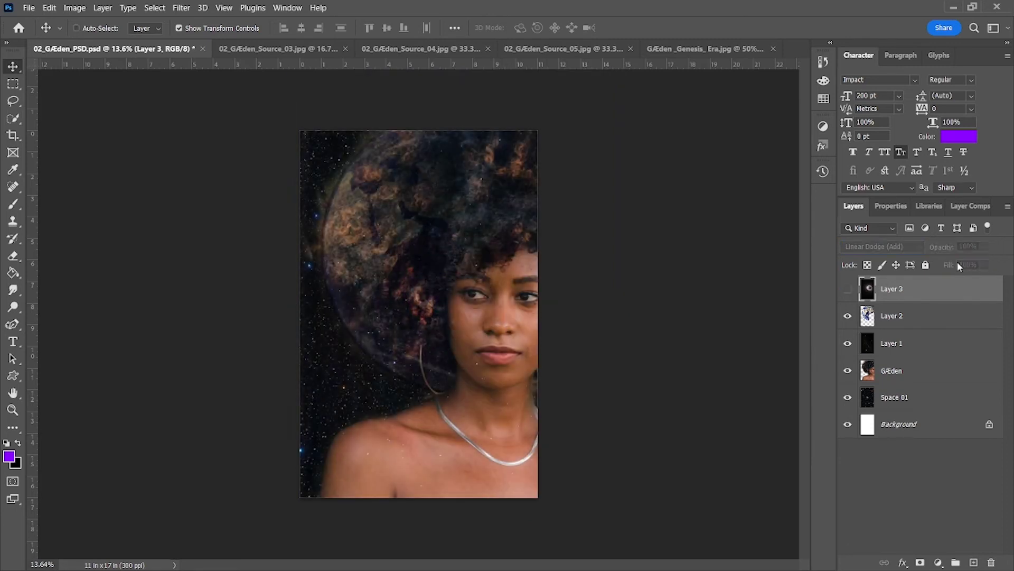
key(ctrl+comma)
Cycle the Earth texture Layer 2's blend modes and settle on Soft Light.
ctrl+click(761, 288)
ctrl+click(921, 318)
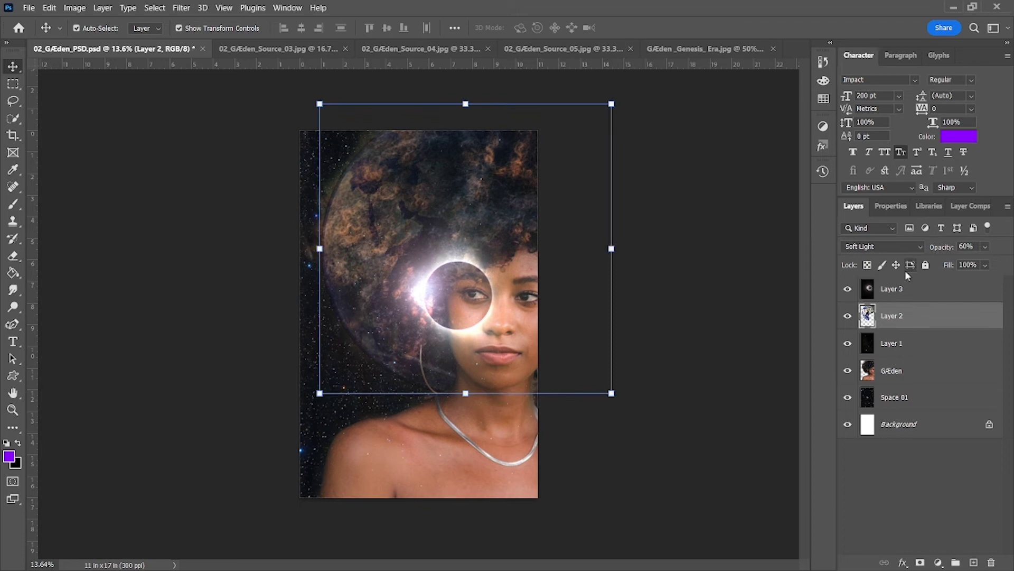
key(shift+plus)
key(shift+minus)
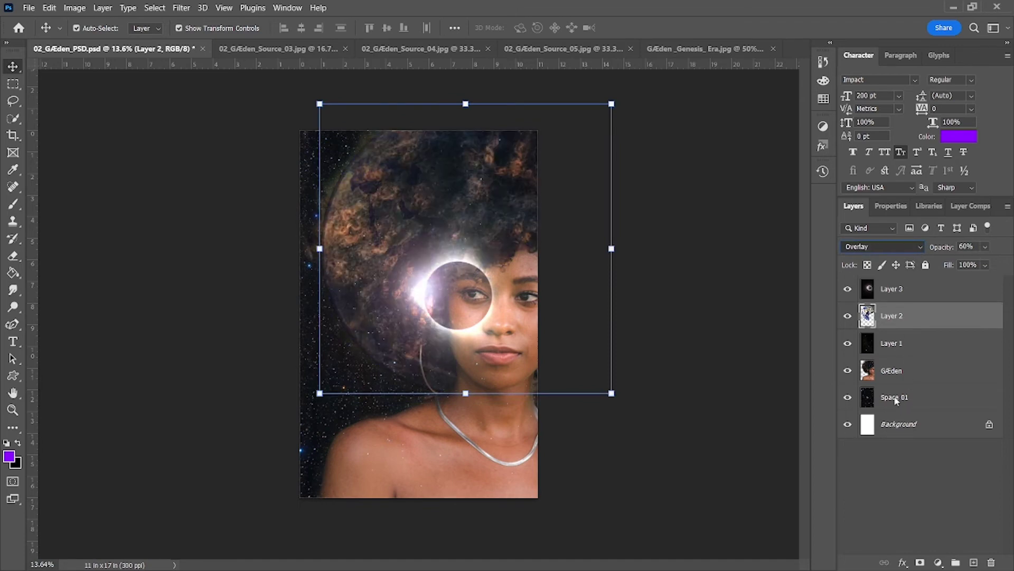
key(shift+plus)
key(shift+minus)
key(shift+plus)
key(shift+minus)
Step through the layer stack and select Layer 1.
key(alt+bracketleft)
key(alt+bracketleft)
key(alt+bracketleft)
key(alt+shift+bracketright)
click(774, 335)
click(907, 344)
Cycle Layer 1's blend modes through Screen, Color Dodge and Vivid Light, landing on Lighter Color.
key(shift+minus)
key(shift+minus)
key(shift+plus)
key(shift+plus)
key(shift+plus)
key(shift+minus)
key(shift+plus)
key(shift+minus)
key(shift+plus)
key(shift+plus)
key(shift+plus)
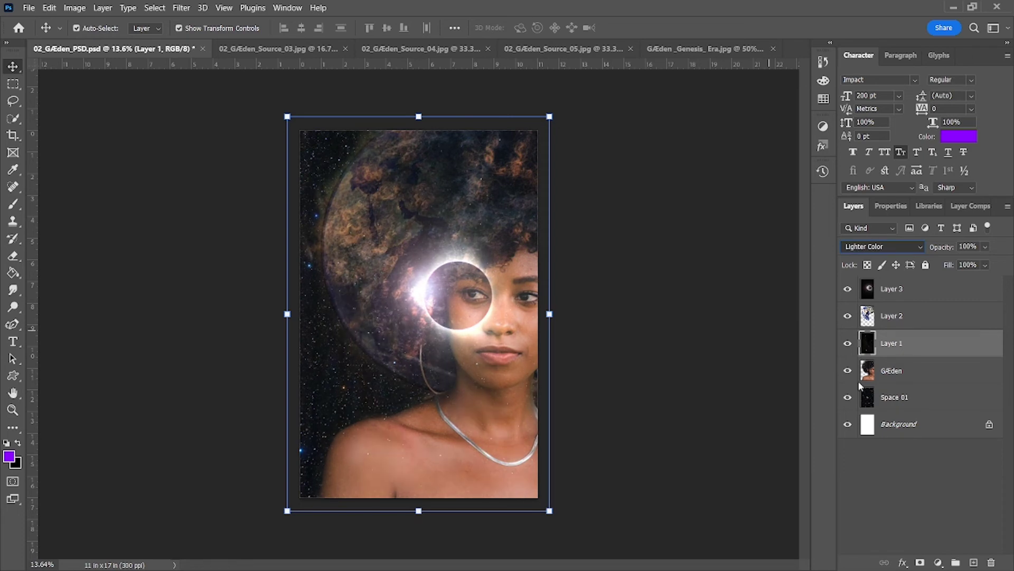
key(shift+plus)
key(shift+plus)
key(shift+plus)
key(shift+plus)
key(shift+minus)
key(shift+minus)
key(shift+minus)
key(shift+minus)
key(shift+minus)
key(shift+plus)
key(shift+minus)
key(shift+plus)
key(shift+minus)
key(shift+plus)
click(743, 341)
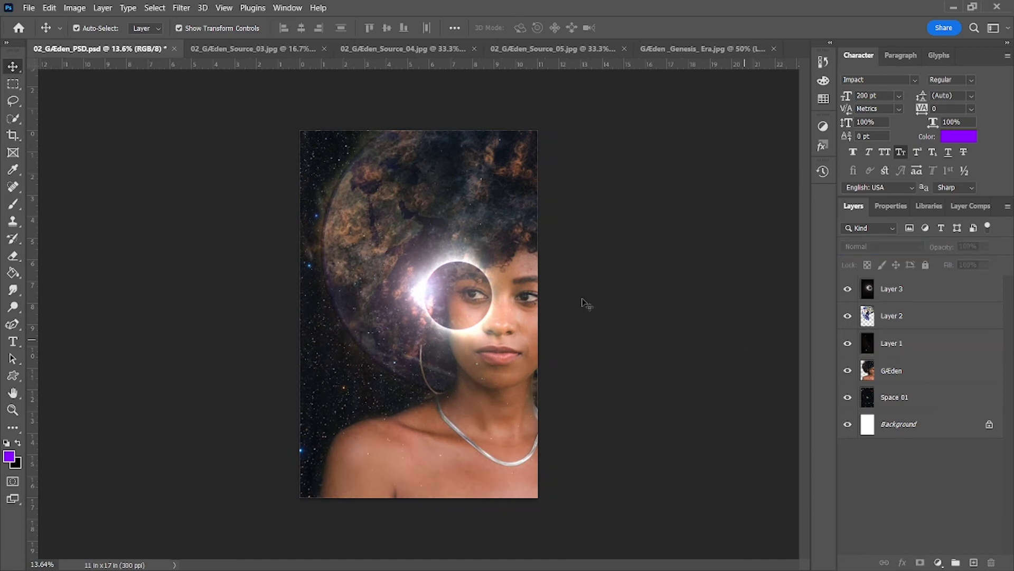
Compare the eclipse glow on and off, then scale it up to about 234% around its centre.
click(847, 290)
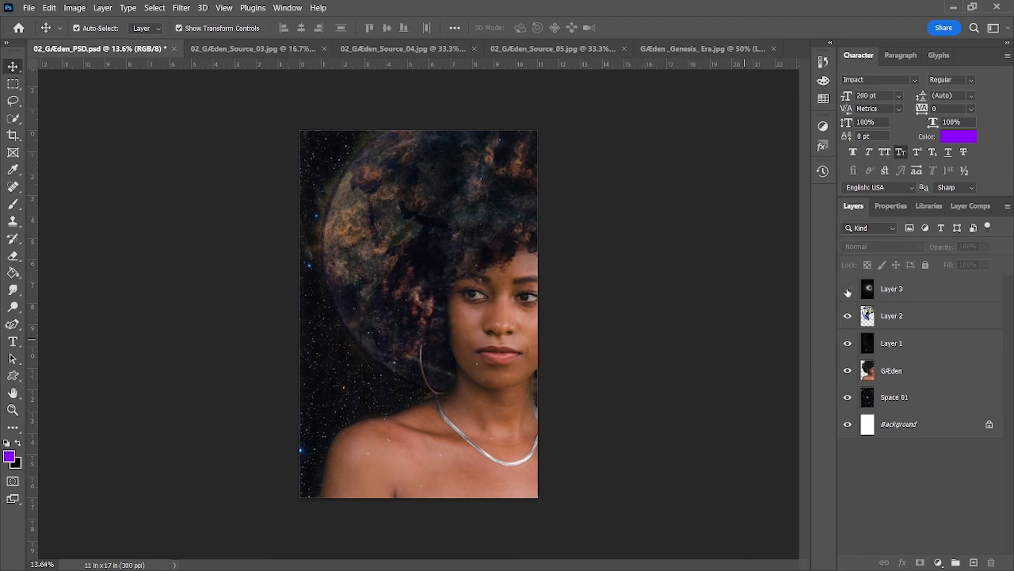
click(848, 290)
click(557, 235)
drag(292, 306, 86, 304)
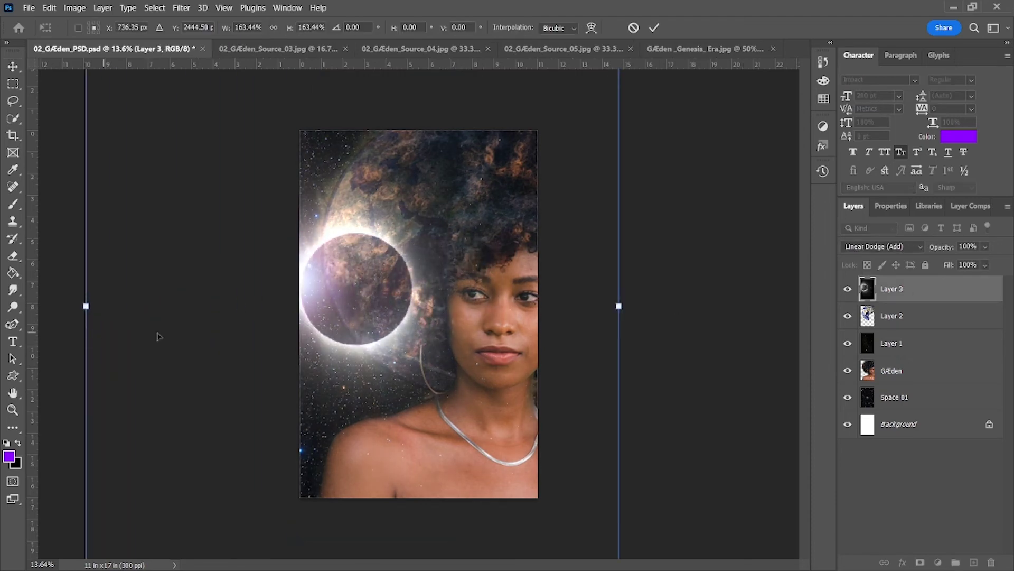
drag(366, 303, 457, 289)
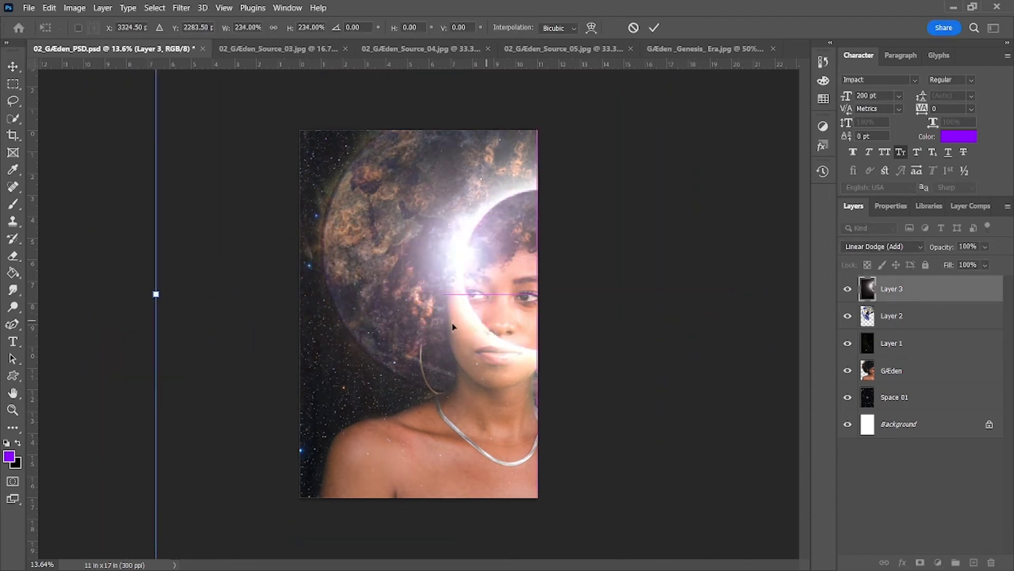
drag(710, 294, 362, 335)
key(ctrl+0)
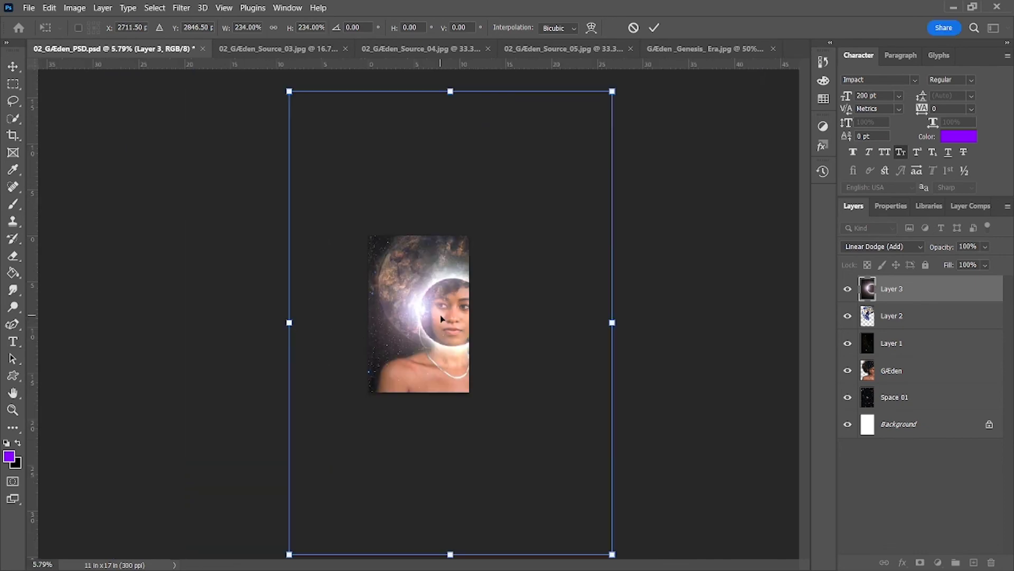
drag(289, 322, 273, 322)
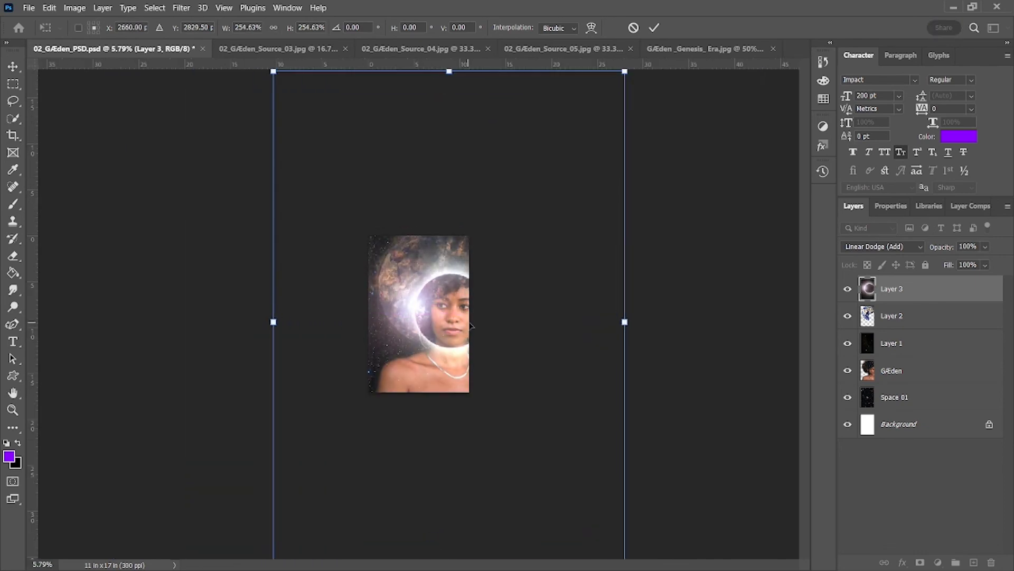
key(Return)
Move Layer 3 below the GÆden portrait layer and reselect it.
drag(898, 289, 902, 378)
key(ctrl+plus)
key(ctrl+plus)
click(353, 373)
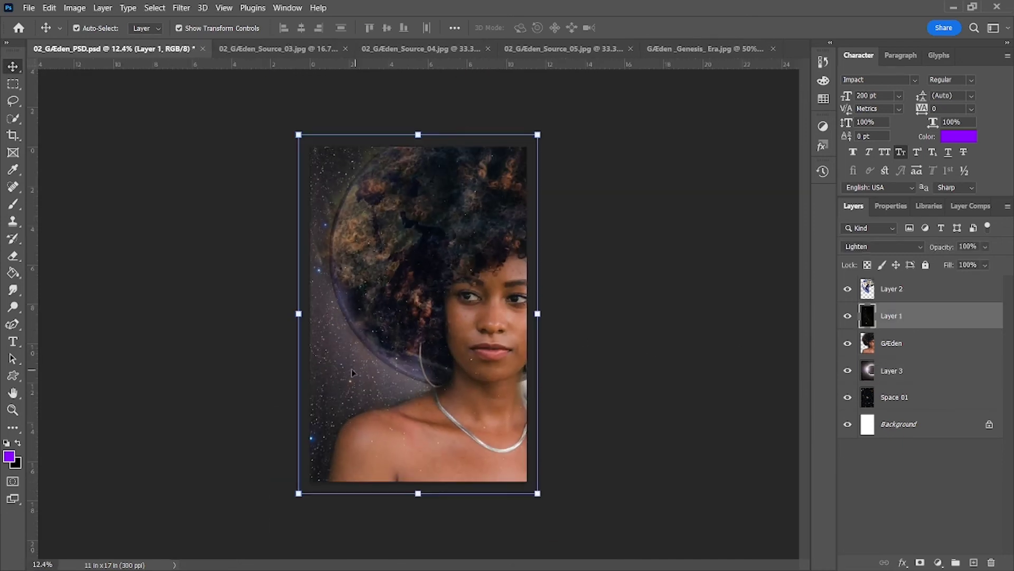
click(901, 380)
Resize the eclipse layer behind the portrait with Free Transform and apply it.
key(ctrl+t)
drag(113, 333, 209, 365)
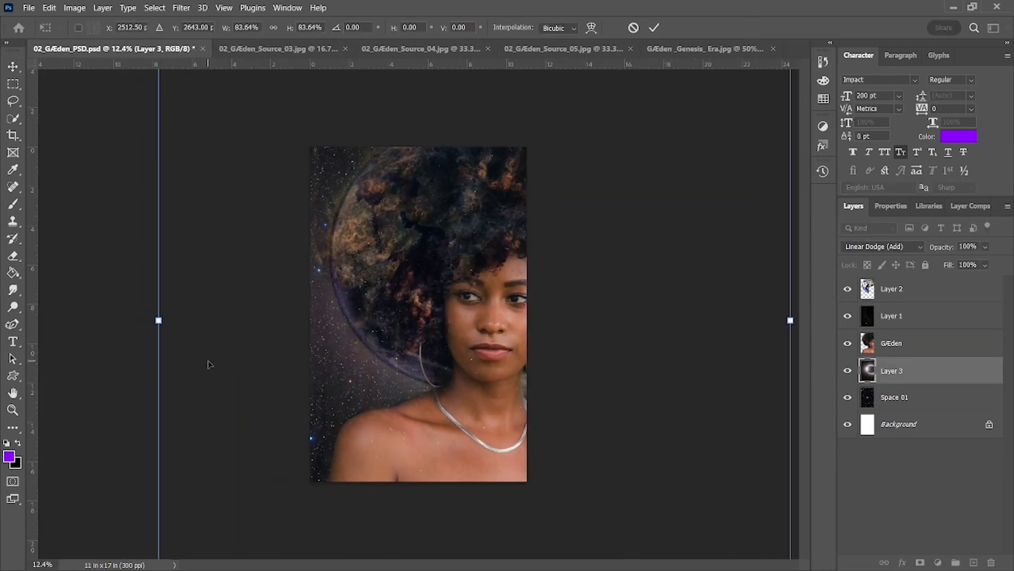
key(ctrl+z)
key(Return)
click(87, 232)
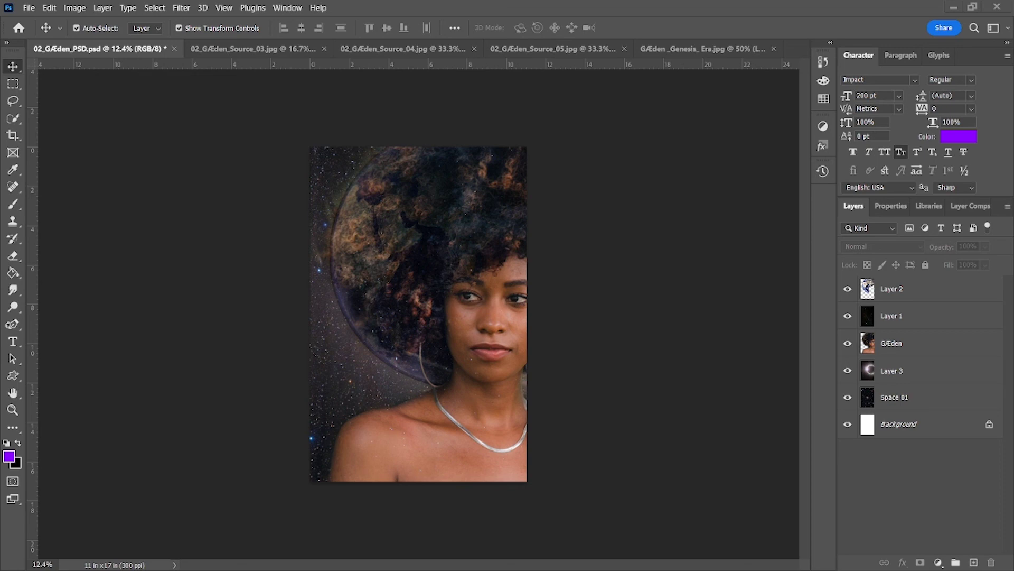
Shrink the placed logo, move it to the bottom-left corner and fade it to 14% opacity.
drag(307, 203, 438, 333)
drag(483, 381, 483, 439)
mouse_move(438, 400)
mouse_down()
mouse_move(474, 426)
mouse_move(368, 453)
mouse_up()
click(654, 27)
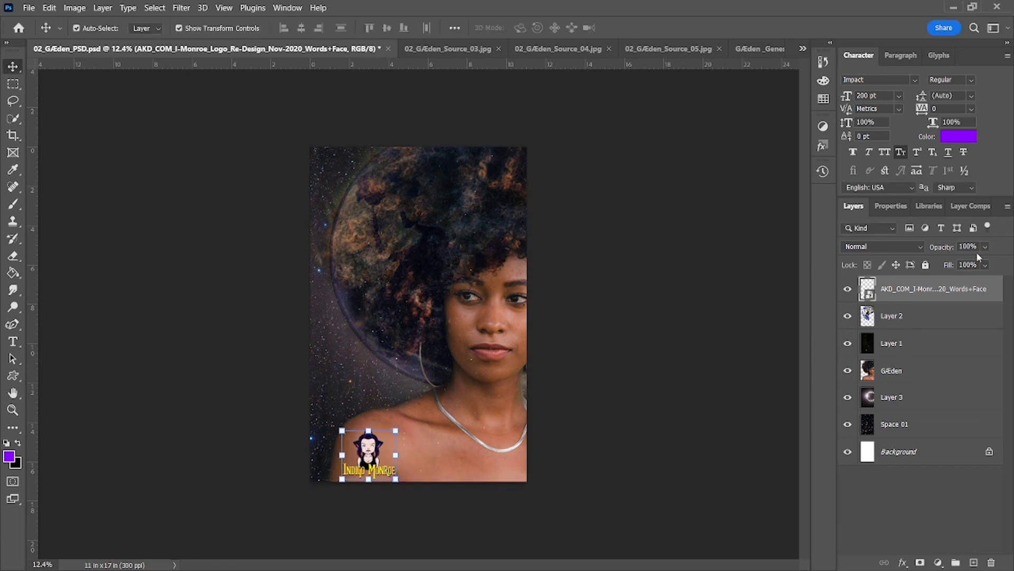
drag(986, 246, 949, 268)
click(687, 391)
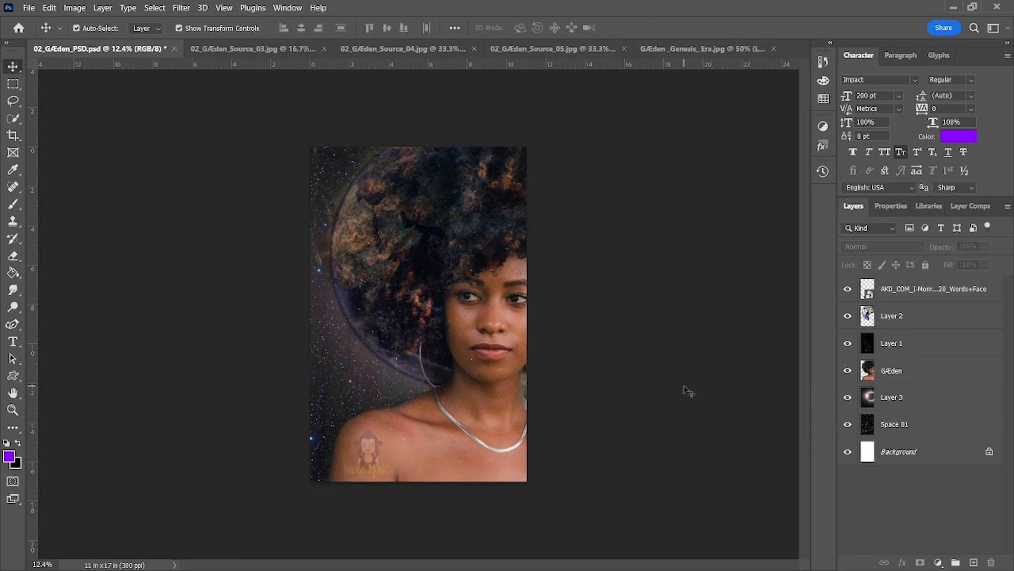
Add a large second copy of the logo, nudge it down and fade it to near-zero opacity.
key(ctrl+v)
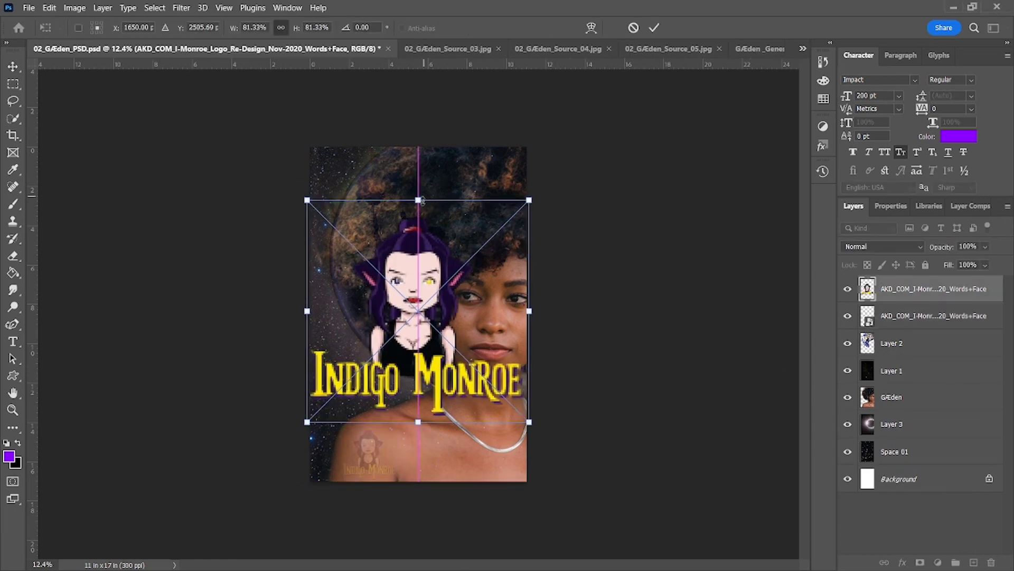
click(654, 28)
drag(408, 331, 412, 341)
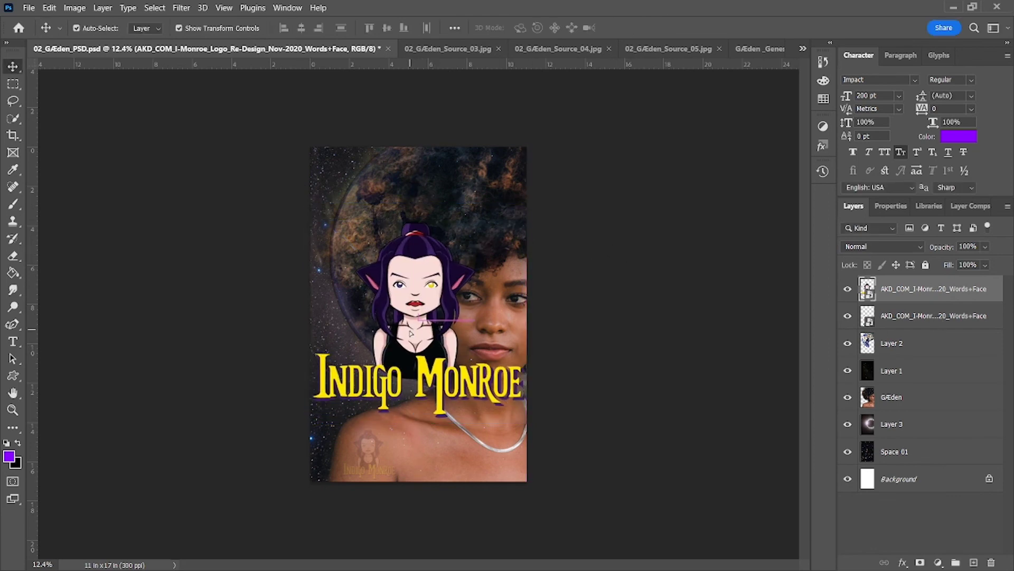
key(0)
key(4)
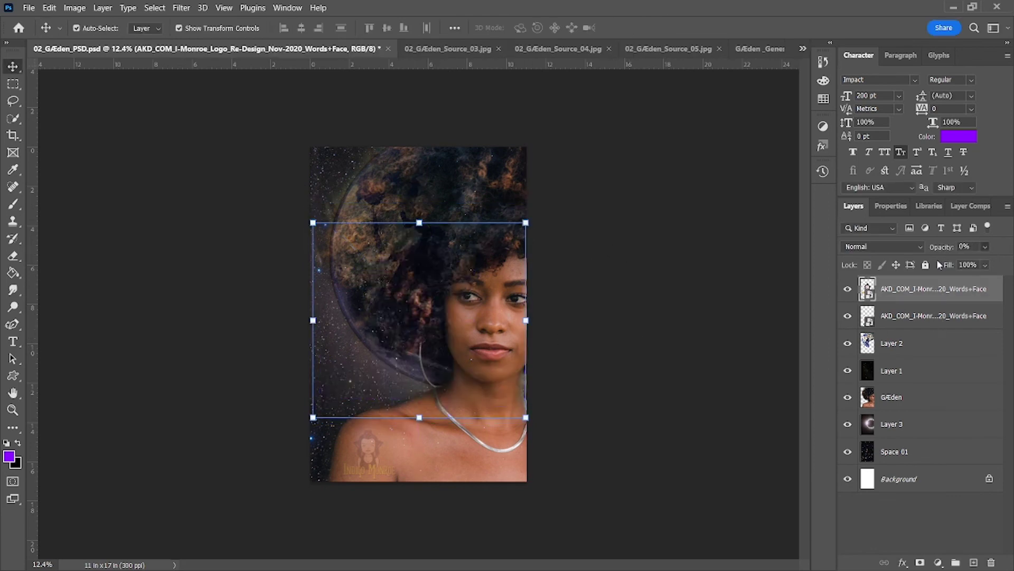